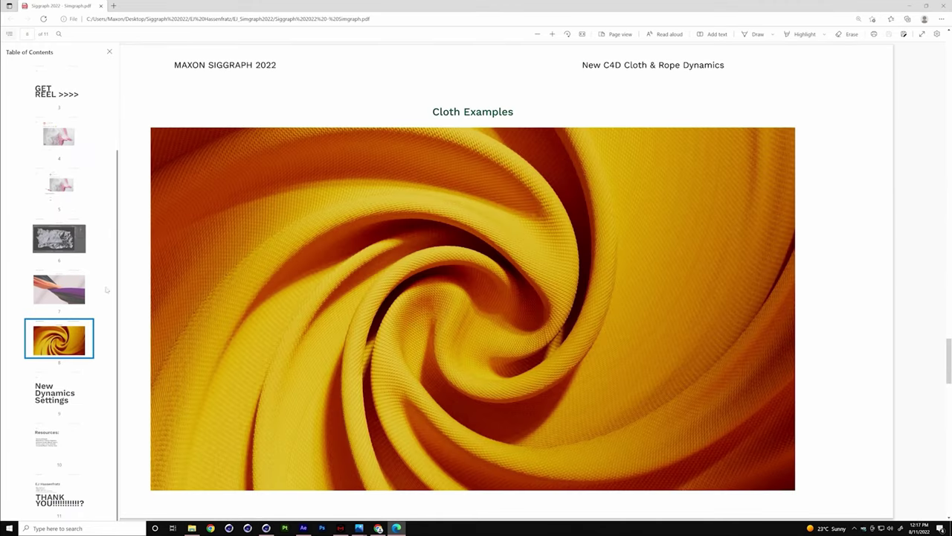
{"action": "left_click", "coordinate": [56, 288]}
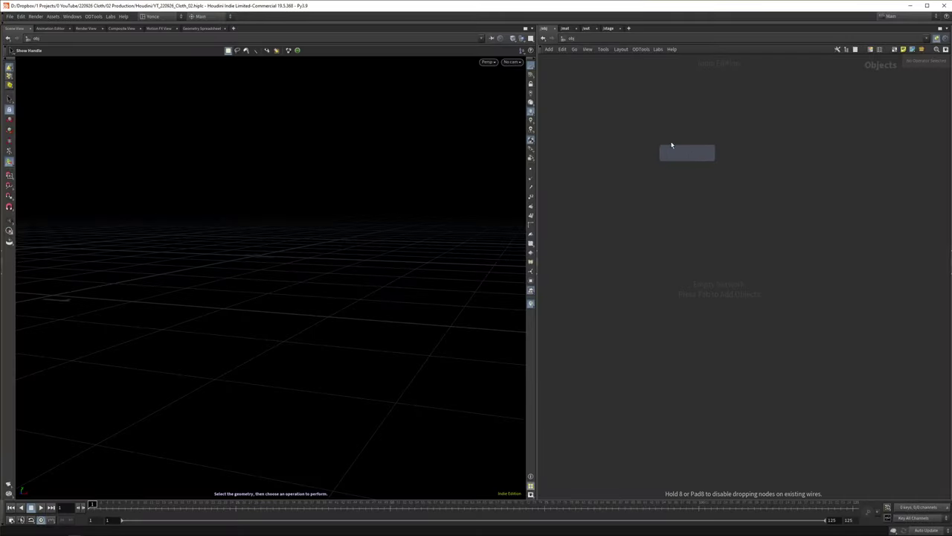
Add a Grid node to the empty network and set its orientation to YZ Plane
{"action": "left_click", "coordinate": [673, 152]}
{"action": "middle_click_drag", "start_coordinate": [677, 171], "coordinate": [589, 74]}
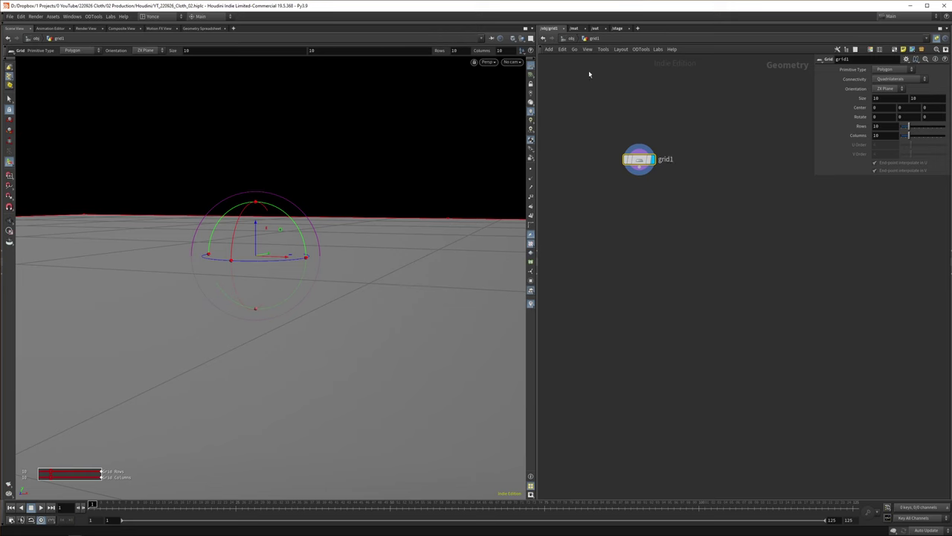
{"action": "left_click", "coordinate": [894, 89]}
{"action": "left_click", "coordinate": [885, 106]}
{"action": "left_click_drag", "start_coordinate": [233, 439], "coordinate": [349, 276], "text": "alt"}
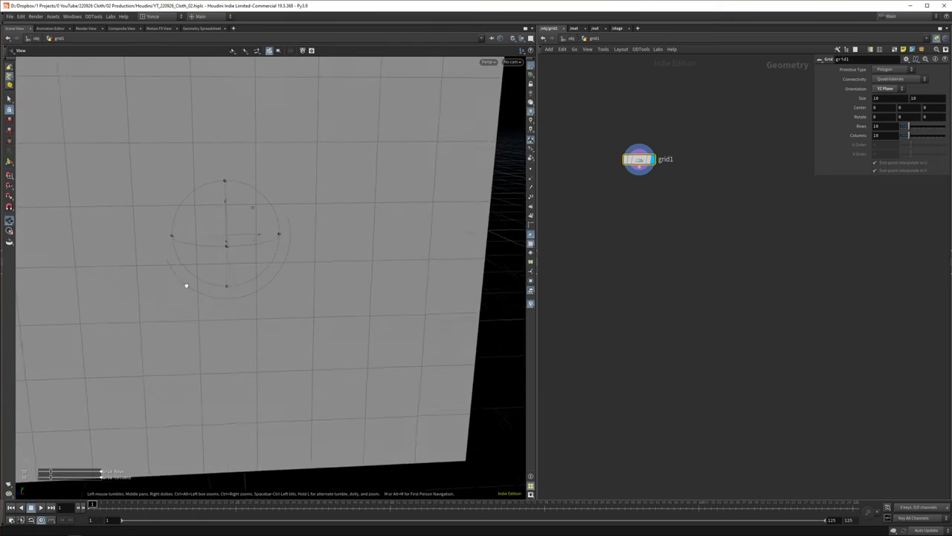
{"action": "scroll", "coordinate": [349, 276], "scroll_direction": "down", "scroll_amount": 3}
Set the grid's size to 2 by 0.2
{"action": "left_click", "coordinate": [900, 100]}
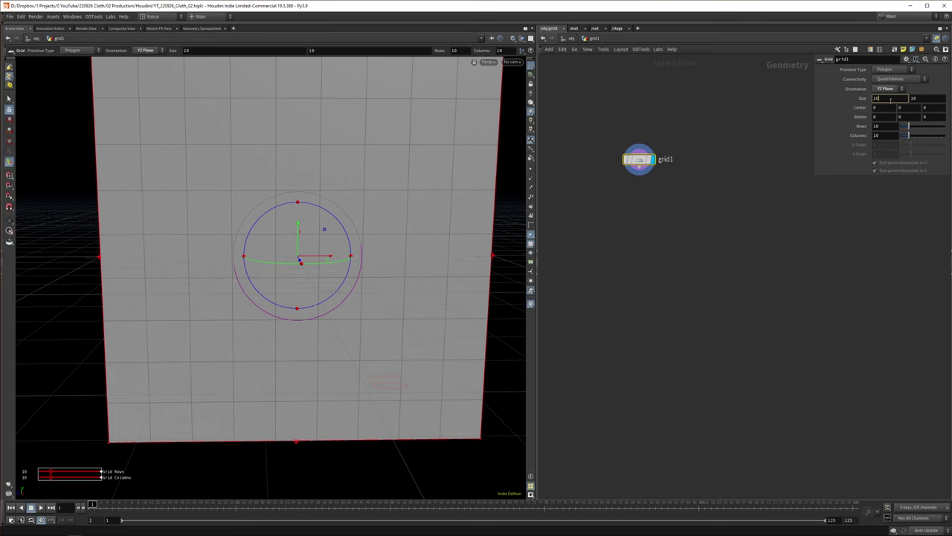
{"action": "type", "text": "2"}
{"action": "key", "text": "Tab"}
{"action": "type", "text": "0.2"}
{"action": "key", "text": "Return"}
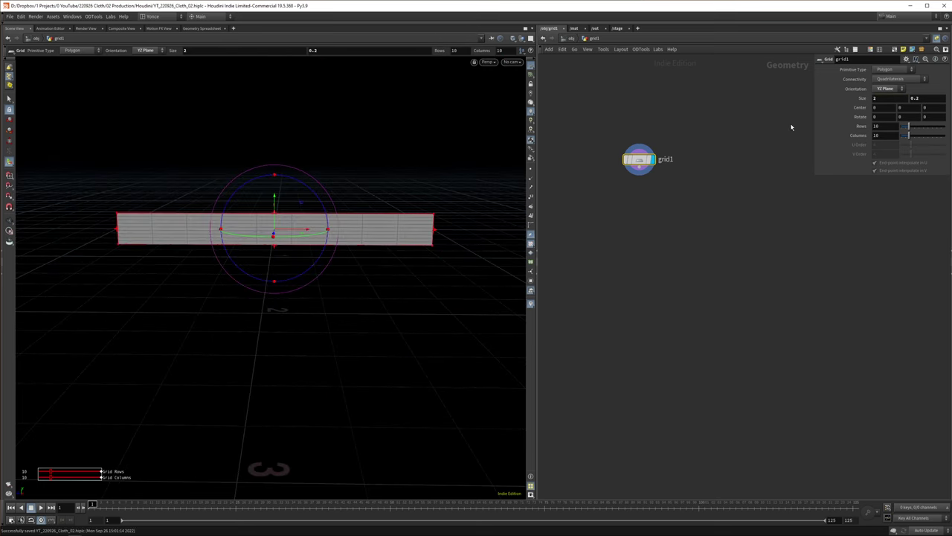
Subdivide the grid into 20 rows and 150 columns
{"action": "type", "text": "20"}
{"action": "key", "text": "Return"}
{"action": "right_click_drag", "start_coordinate": [339, 227], "coordinate": [334, 97], "text": "alt"}
{"action": "middle_click_drag", "start_coordinate": [279, 221], "coordinate": [320, 267], "text": "alt"}
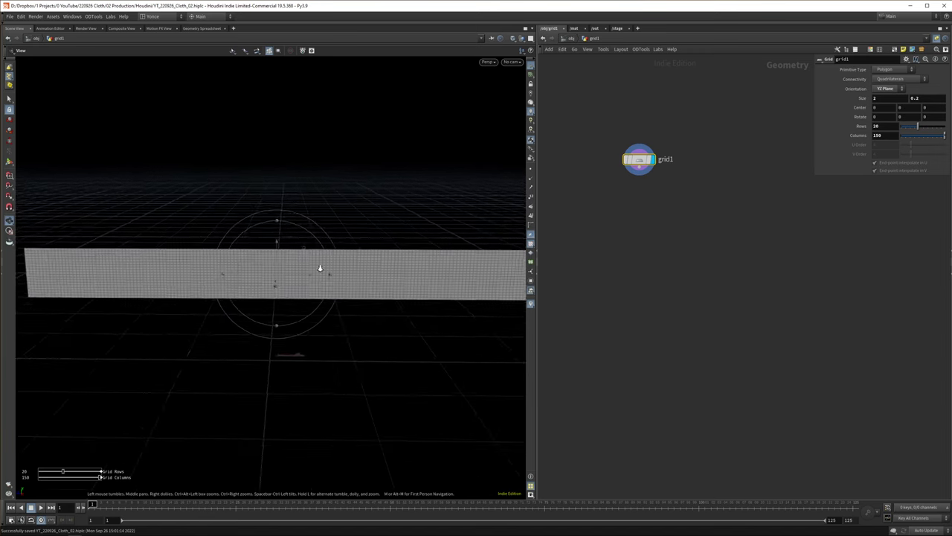
{"action": "mouse_move", "coordinate": [319, 269]}
{"action": "left_mouse_down", "text": "alt"}
{"action": "mouse_move", "coordinate": [310, 242]}
{"action": "mouse_move", "coordinate": [312, 279]}
{"action": "left_mouse_up", "text": "alt"}
{"action": "right_click_drag", "start_coordinate": [312, 280], "coordinate": [315, 319], "text": "alt"}
{"action": "left_click_drag", "start_coordinate": [214, 271], "coordinate": [233, 261], "text": "alt"}
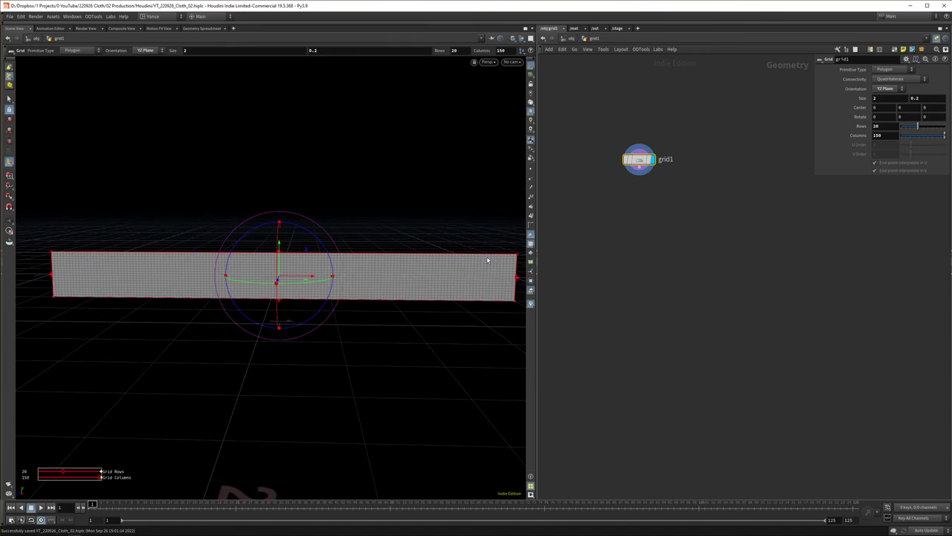
Append a Copy and Transform node to the grid, with a Y translation of 0.3 and a total number of 3
{"action": "middle_click_drag", "start_coordinate": [647, 146], "coordinate": [656, 147]}
{"action": "key", "text": "Tab"}
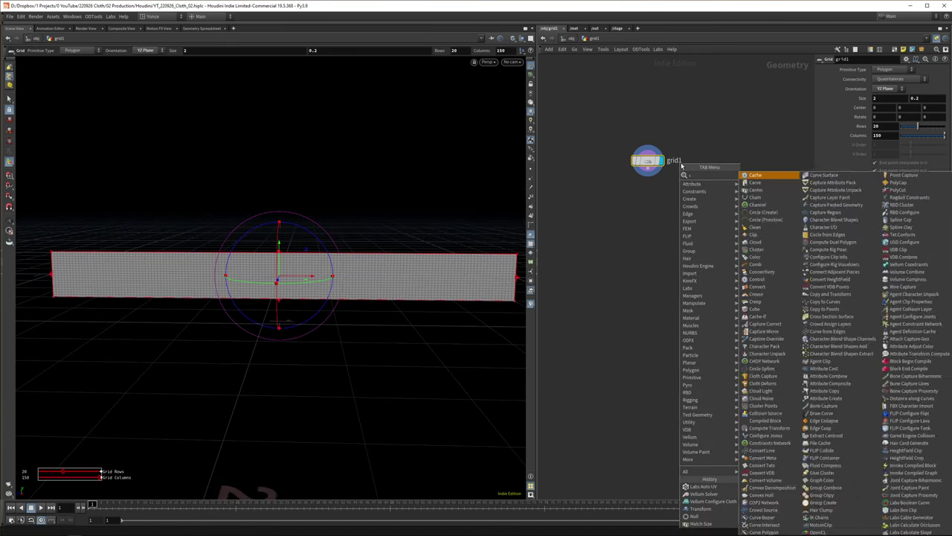
{"action": "key", "text": "Escape"}
{"action": "key", "text": "Return"}
{"action": "mouse_move", "coordinate": [885, 115]}
{"action": "middle_mouse_down"}
{"action": "mouse_move", "coordinate": [912, 113]}
{"action": "mouse_move", "coordinate": [903, 115]}
{"action": "middle_mouse_up"}
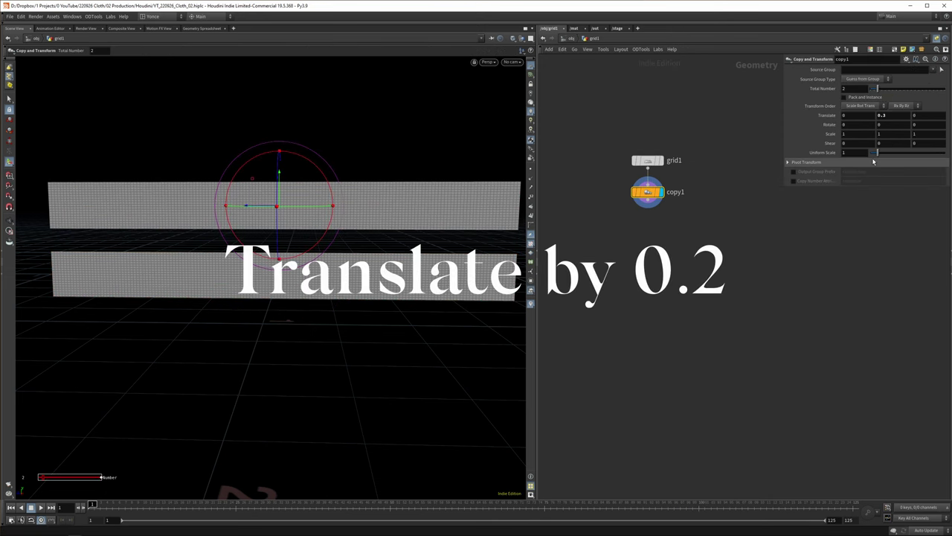
{"action": "middle_click_drag", "start_coordinate": [862, 88], "coordinate": [869, 86]}
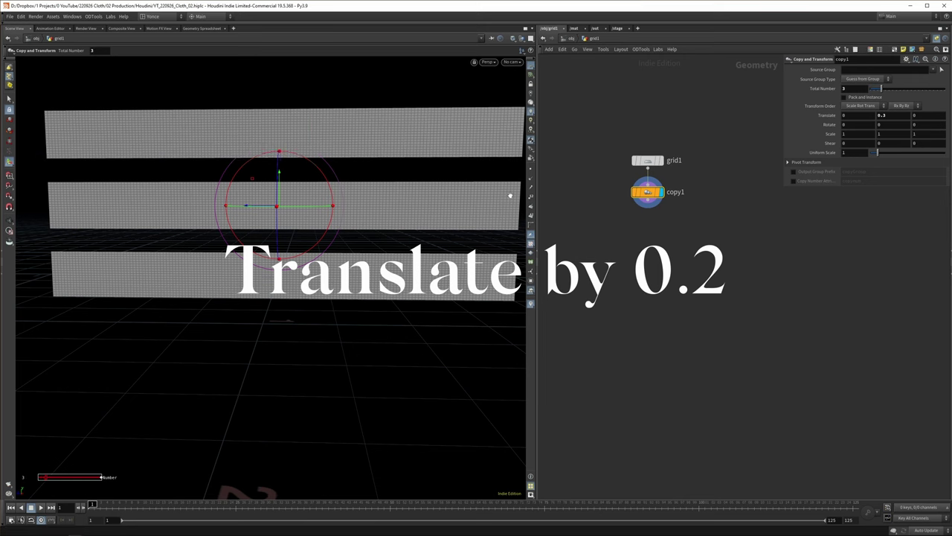
{"action": "middle_click_drag", "start_coordinate": [451, 198], "coordinate": [426, 217], "text": "alt"}
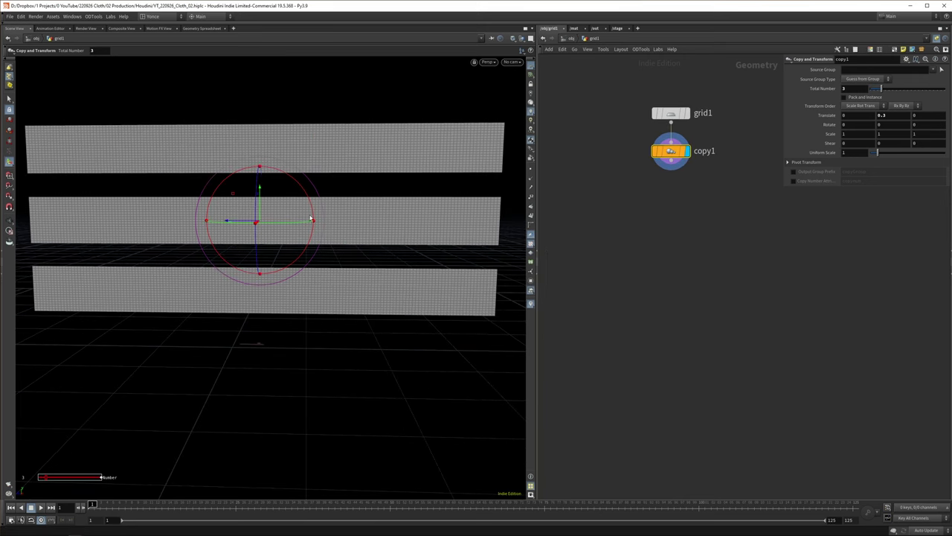
{"action": "right_click_drag", "start_coordinate": [310, 217], "coordinate": [304, 261], "text": "alt"}
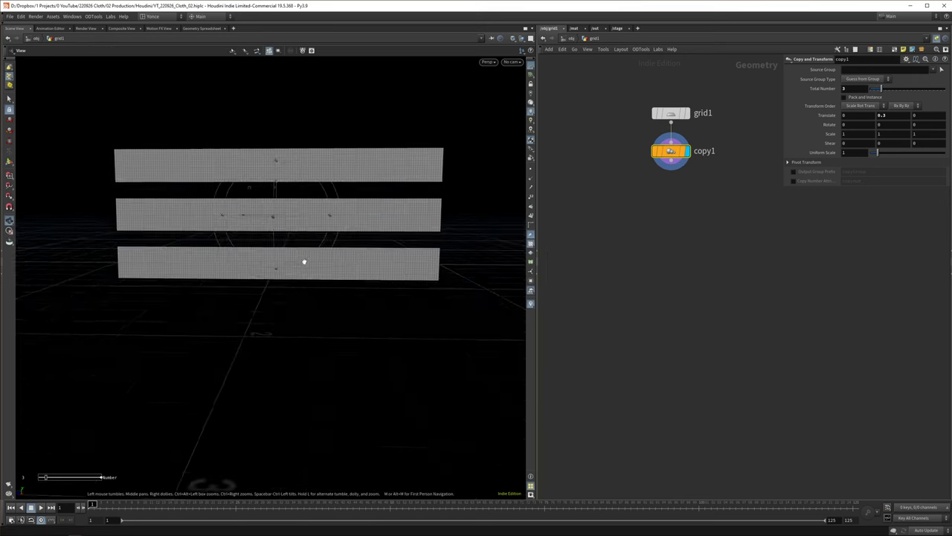
{"action": "middle_click_drag", "start_coordinate": [305, 262], "coordinate": [319, 295], "text": "alt"}
{"action": "left_click_drag", "start_coordinate": [320, 253], "coordinate": [342, 238], "text": "alt"}
{"action": "right_click_drag", "start_coordinate": [342, 238], "coordinate": [379, 226], "text": "alt"}
{"action": "left_click_drag", "start_coordinate": [431, 262], "coordinate": [387, 260]}
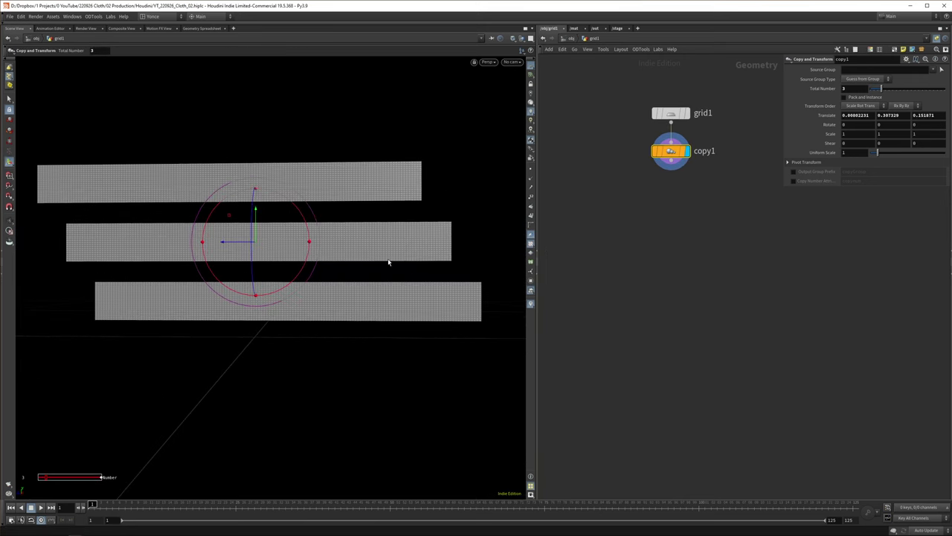
{"action": "key", "text": "ctrl+z"}
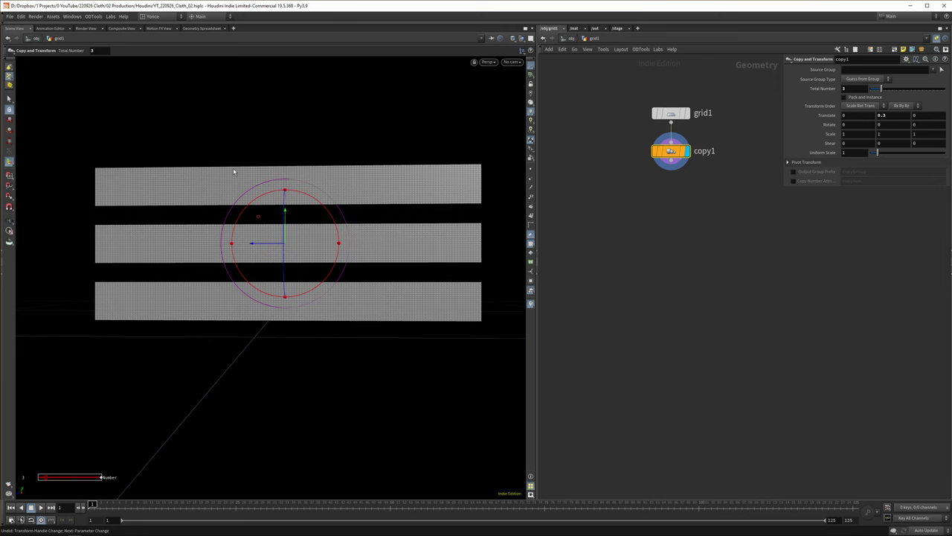
In the orthographic Right view, select the end points on the right edges of all three strips and create a point group from them
{"action": "key", "text": "space+4"}
{"action": "middle_click_drag", "start_coordinate": [362, 117], "coordinate": [303, 119]}
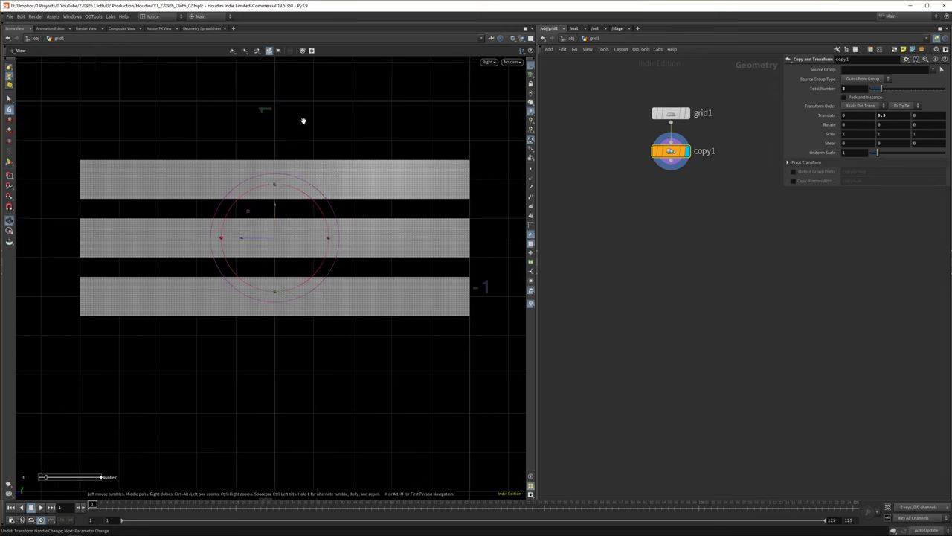
{"action": "key", "text": "Return"}
{"action": "left_click", "coordinate": [8, 98]}
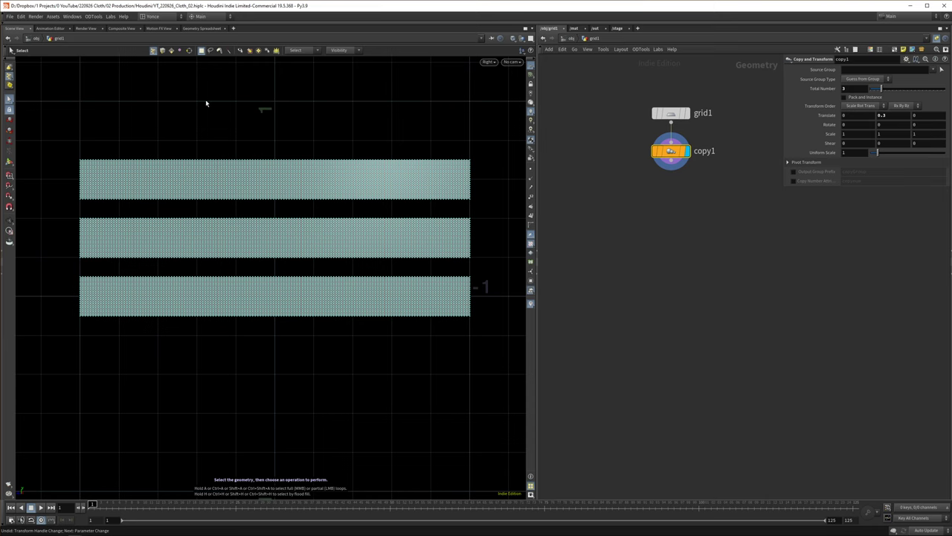
{"action": "left_click_drag", "start_coordinate": [500, 121], "coordinate": [467, 350]}
{"action": "key", "text": "Tab"}
{"action": "type", "text": "group"}
{"action": "key", "text": "Return"}
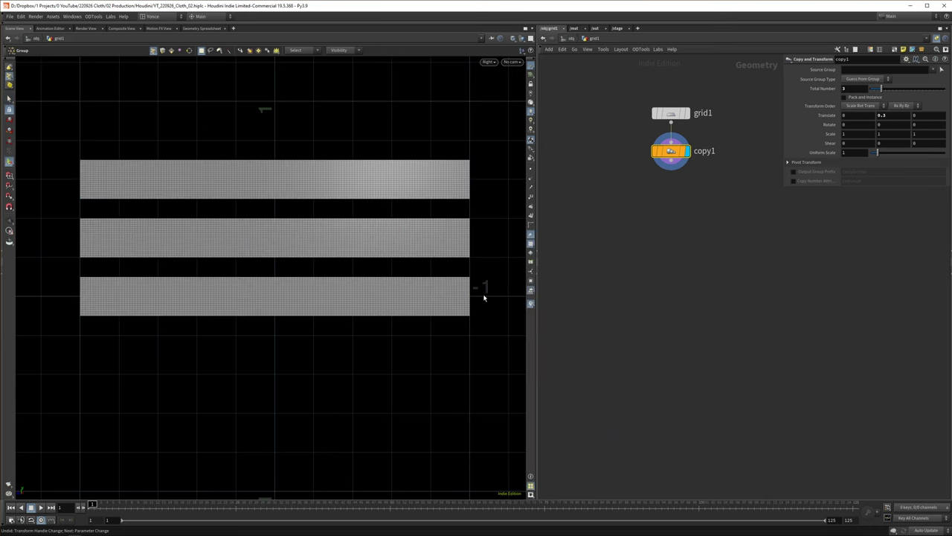
Rename the new group node as right
{"action": "double_click", "coordinate": [703, 207]}
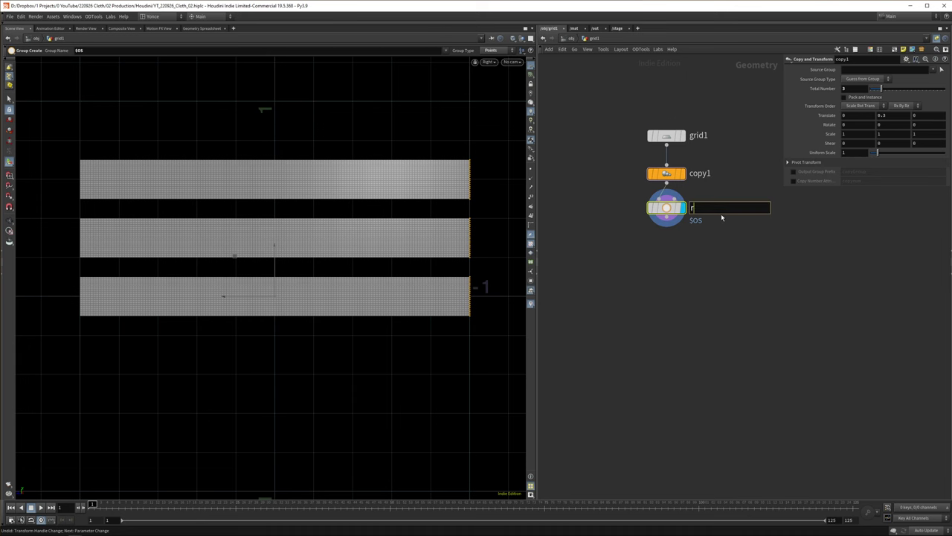
{"action": "type", "text": "righgt"}
{"action": "key", "text": "BackSpace"}
{"action": "key", "text": "BackSpace"}
{"action": "type", "text": "t"}
{"action": "key", "text": "Return"}
Select the end points on the left edges of all three strips and create a second point group from them
{"action": "left_click", "coordinate": [9, 99]}
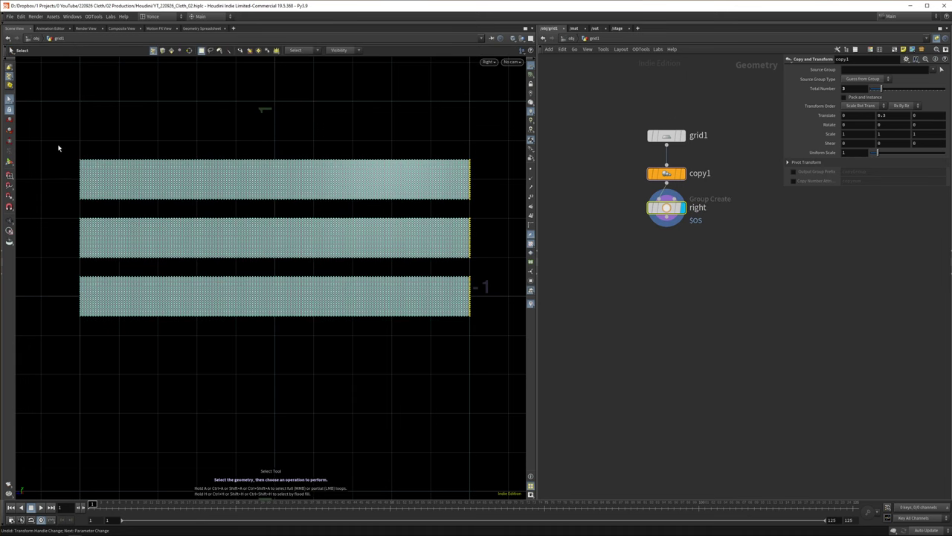
{"action": "left_click_drag", "start_coordinate": [58, 140], "coordinate": [78, 320]}
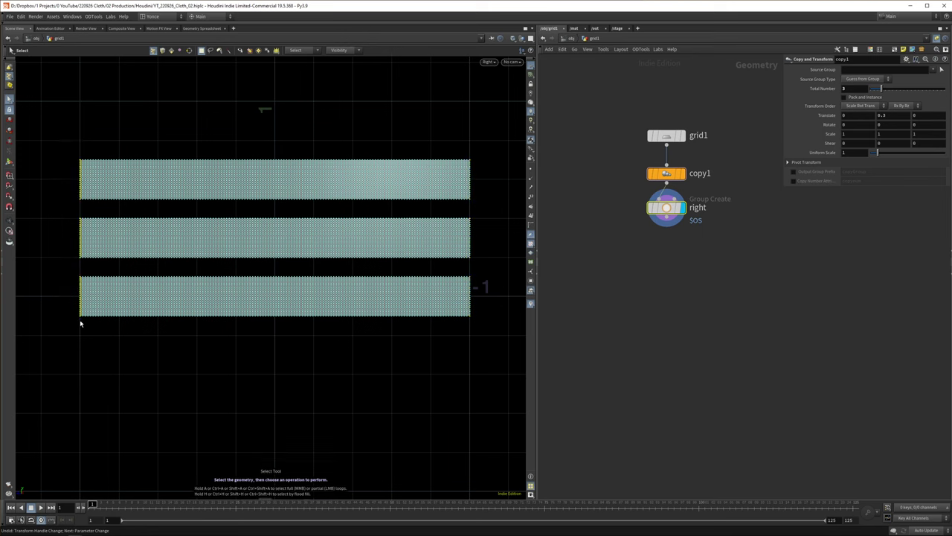
{"action": "key", "text": "Tab"}
{"action": "type", "text": "group"}
{"action": "key", "text": "Return"}
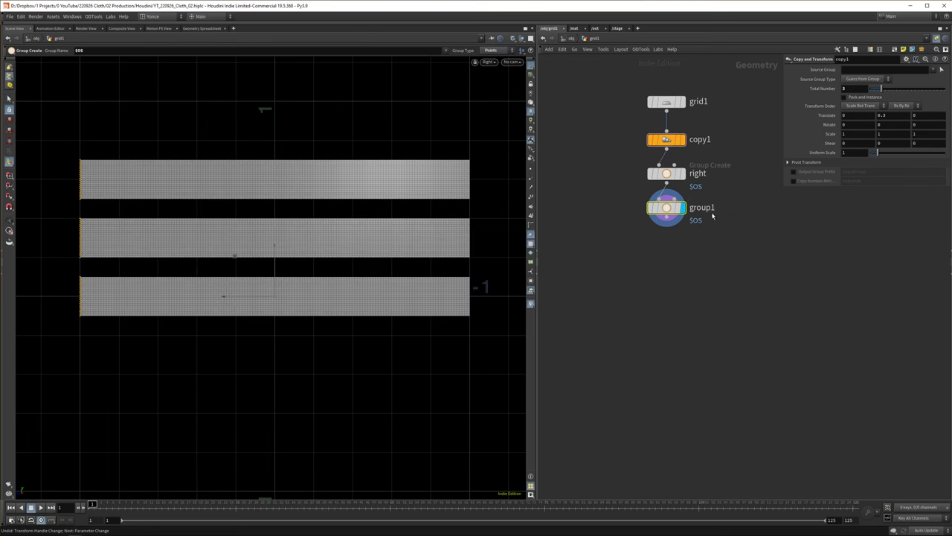
Rename the second group node as left and return to the perspective view
{"action": "double_click", "coordinate": [703, 207]}
{"action": "type", "text": "left"}
{"action": "key", "text": "Return"}
{"action": "key", "text": "space+1"}
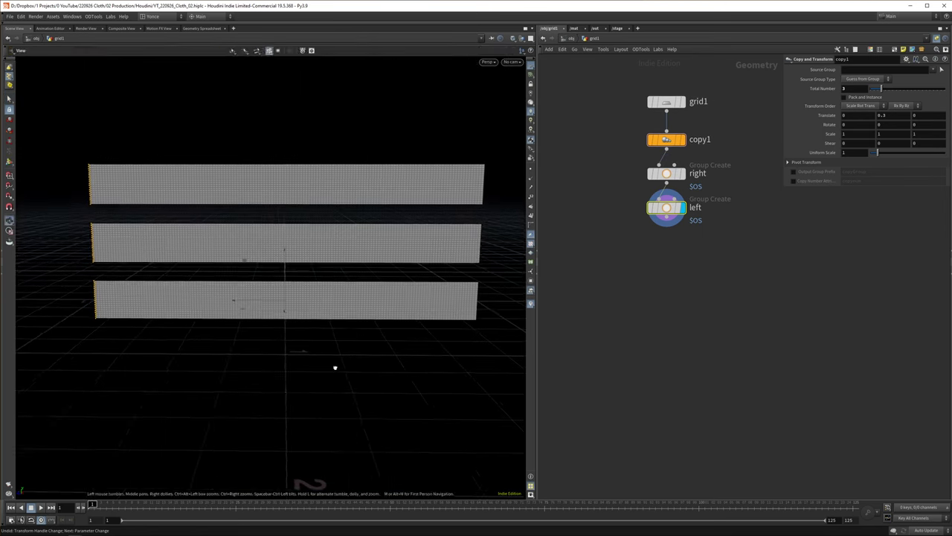
Append a Match Size node after the left group to centre the strips at the origin
{"action": "left_click_drag", "start_coordinate": [708, 266], "coordinate": [649, 205]}
{"action": "key", "text": "Tab"}
{"action": "type", "text": "match s"}
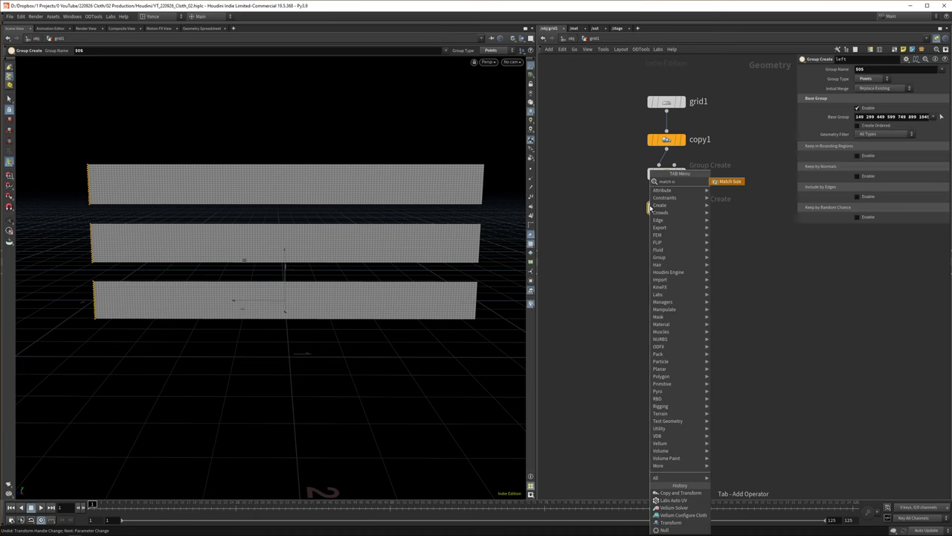
{"action": "key", "text": "Return"}
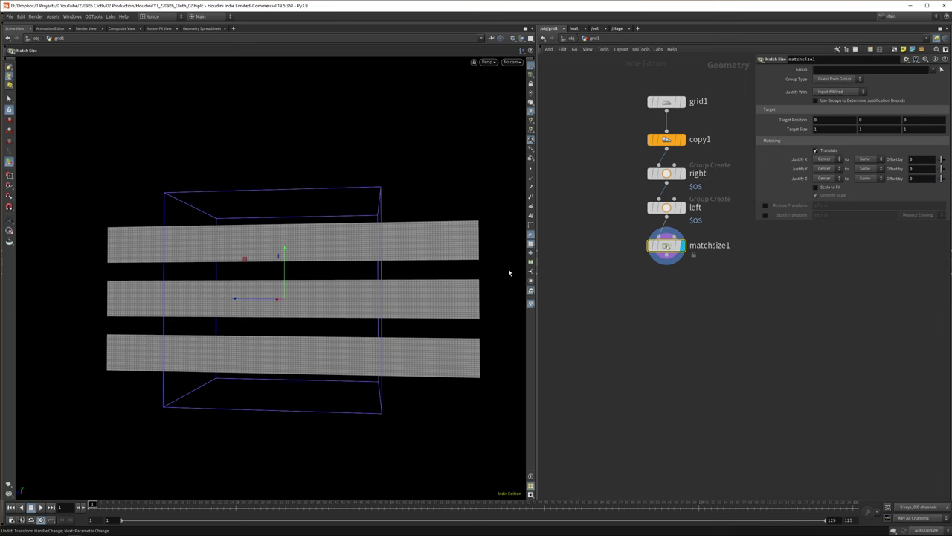
Append a Labs Auto UV node after the Match Size node
{"action": "key", "text": "Tab"}
{"action": "type", "text": "auto u"}
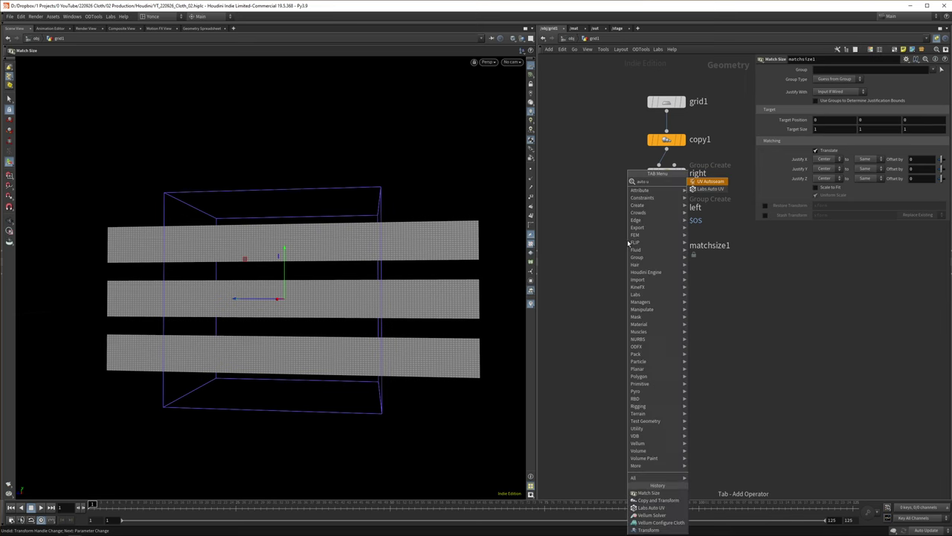
{"action": "key", "text": "Down"}
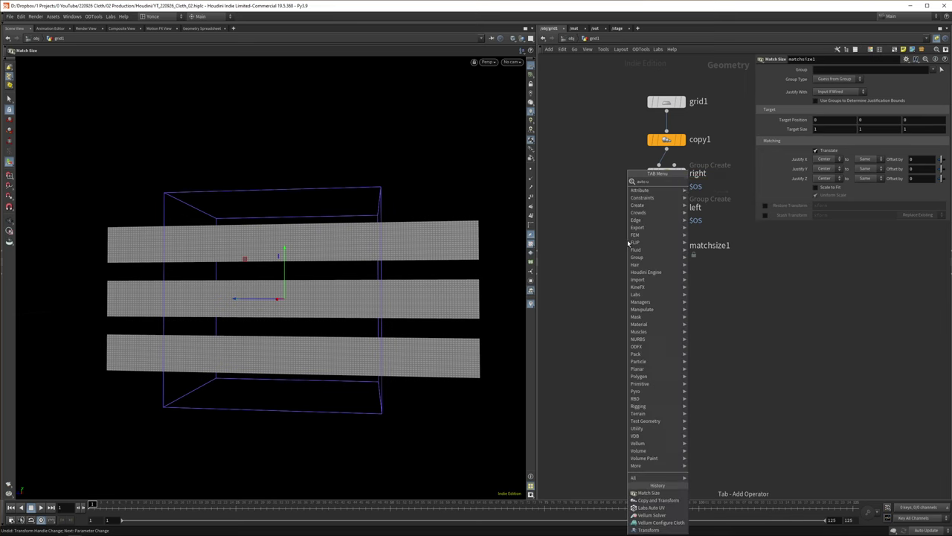
{"action": "key", "text": "Return"}
{"action": "middle_click_drag", "start_coordinate": [327, 304], "coordinate": [336, 310], "text": "alt"}
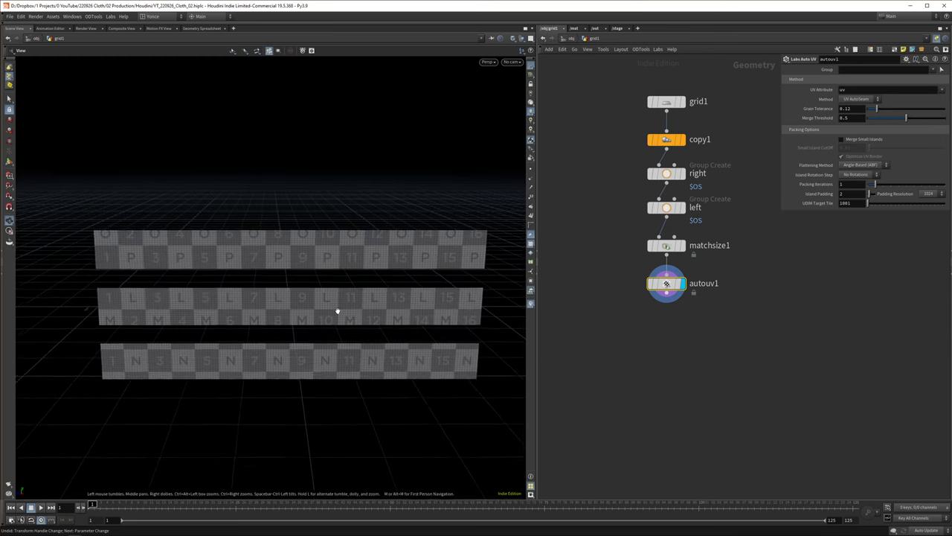
{"action": "scroll", "coordinate": [335, 310], "scroll_direction": "up", "scroll_amount": 1}
Append a Null named IN_CLOTH after the Labs Auto UV node and save the scene
{"action": "left_click_drag", "start_coordinate": [710, 365], "coordinate": [618, 265]}
{"action": "key", "text": "n"}
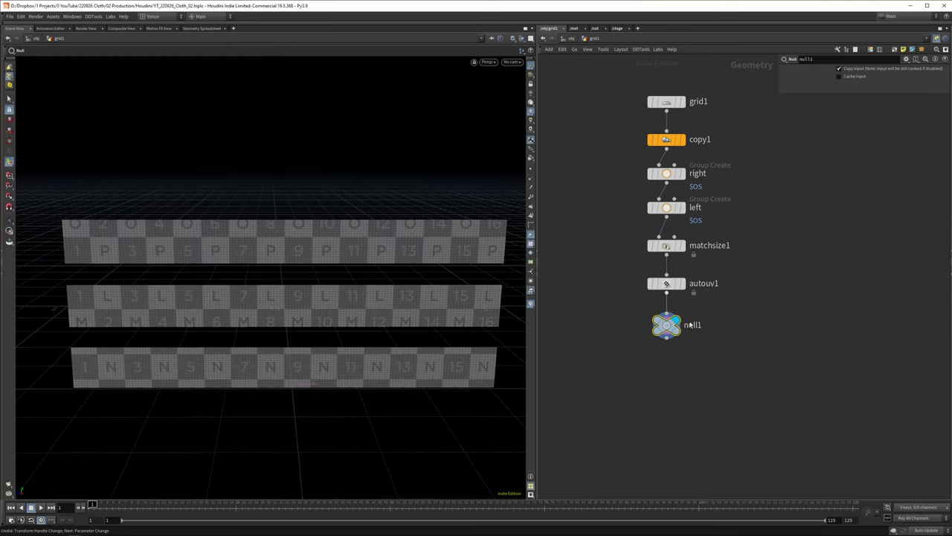
{"action": "left_click", "coordinate": [691, 325]}
{"action": "type", "text": "IN_CLOTH"}
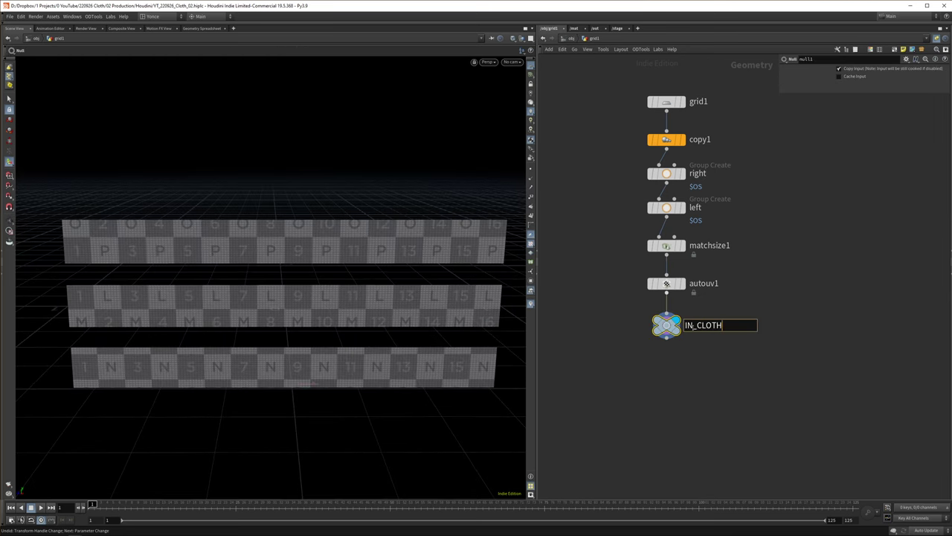
{"action": "key", "text": "Return"}
{"action": "middle_click_drag", "start_coordinate": [728, 329], "coordinate": [721, 291]}
{"action": "key", "text": "ctrl+s"}
Append a Transform node after the IN_CLOTH null
{"action": "mouse_move", "coordinate": [722, 327]}
{"action": "left_mouse_down"}
{"action": "mouse_move", "coordinate": [593, 222]}
{"action": "mouse_move", "coordinate": [605, 263]}
{"action": "left_mouse_up"}
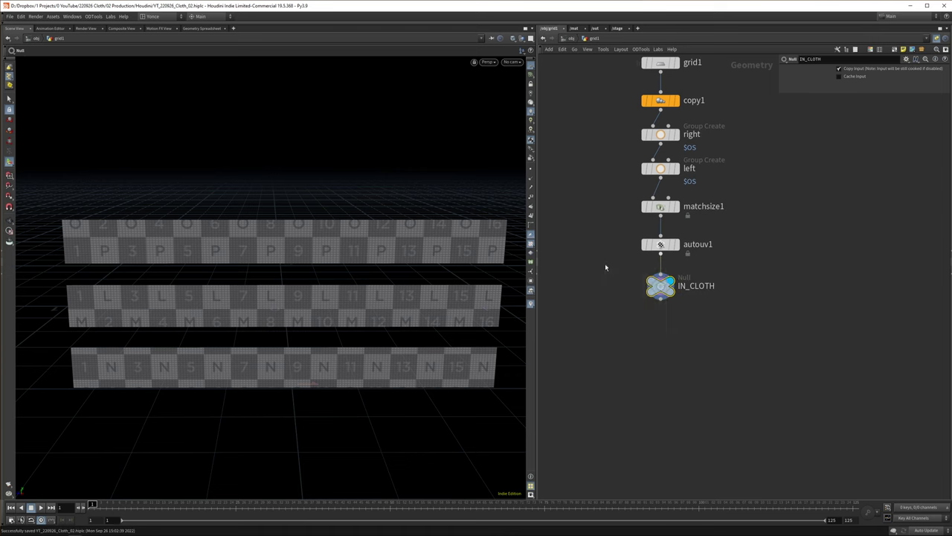
{"action": "key", "text": "Tab"}
{"action": "type", "text": "trans"}
{"action": "key", "text": "Return"}
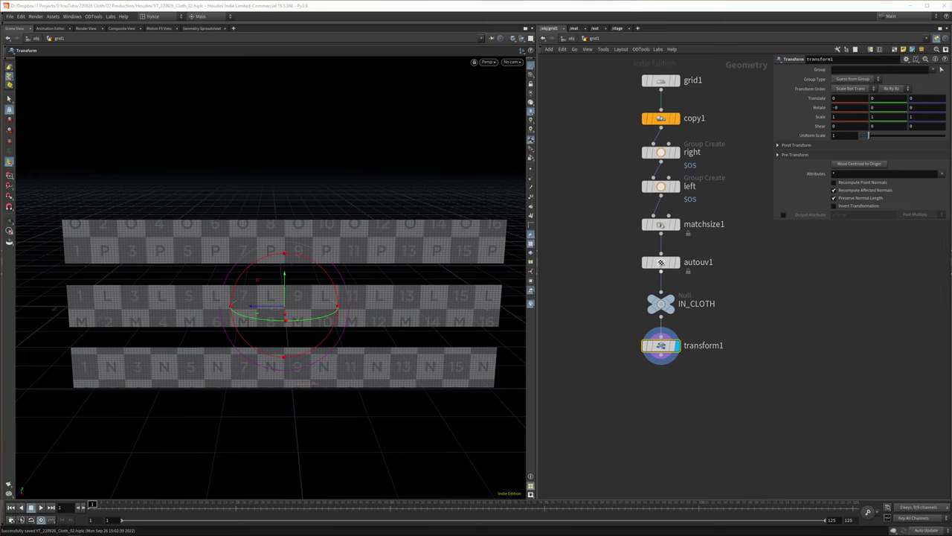
{"action": "middle_click_drag", "start_coordinate": [924, 106], "coordinate": [943, 107]}
{"action": "middle_click_drag", "start_coordinate": [37, 16], "coordinate": [788, 140]}
{"action": "key", "text": "ctrl+z"}
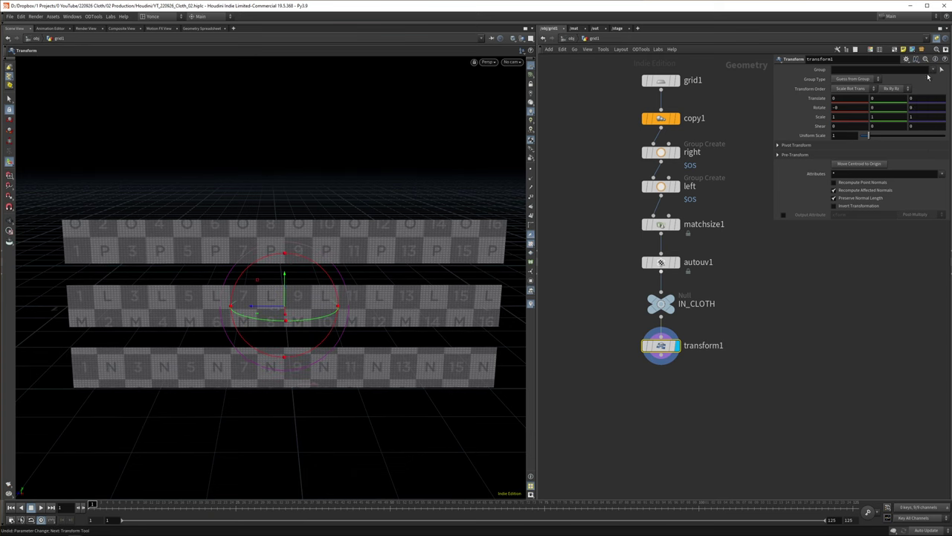
Limit the Transform node to the right group and set its Z rotation to the expression ($F-1)*3
{"action": "left_click", "coordinate": [933, 69]}
{"action": "left_click", "coordinate": [941, 86]}
{"action": "left_click", "coordinate": [925, 109]}
{"action": "type", "text": "(($F-1)*"}
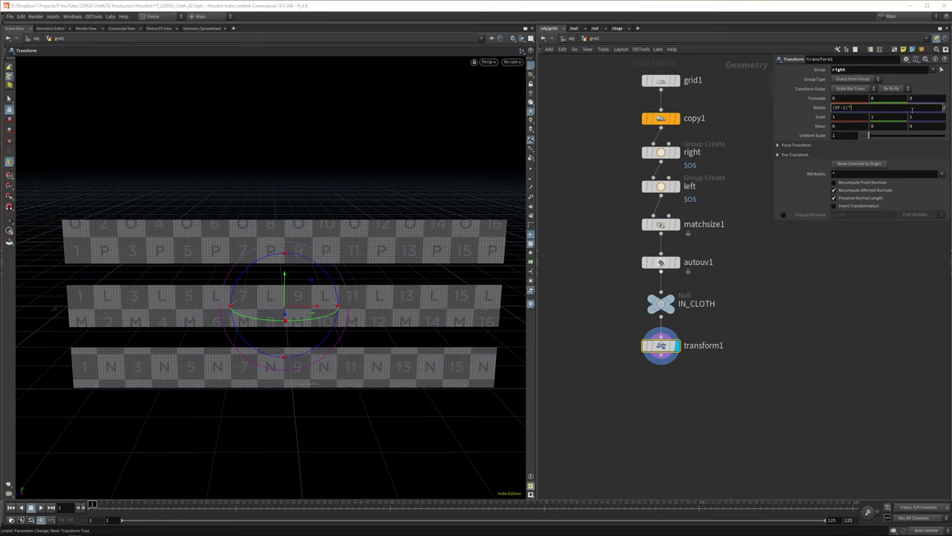
{"action": "key", "text": "Return"}
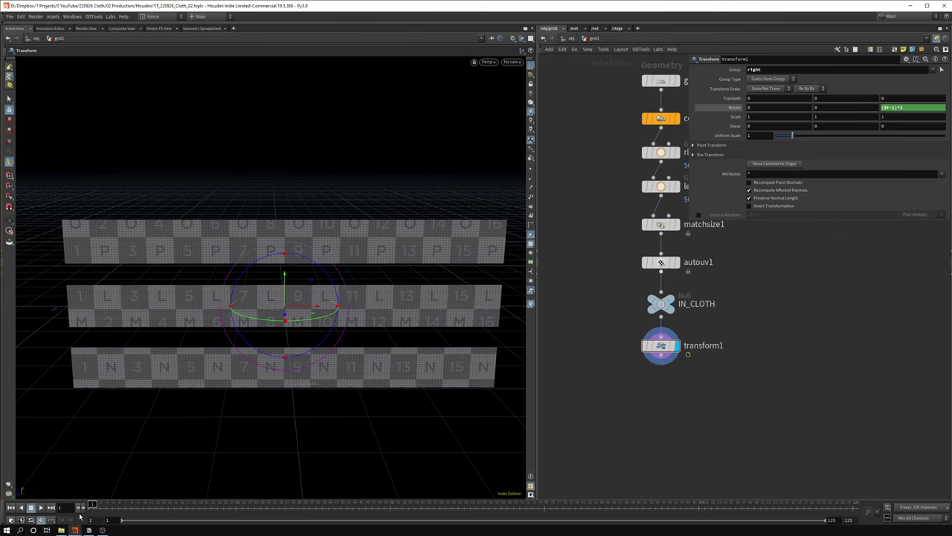
Play the animation and inspect the rotating right ends of the strips from another angle
{"action": "key", "text": "Up"}
{"action": "left_click_drag", "start_coordinate": [441, 301], "coordinate": [347, 395]}
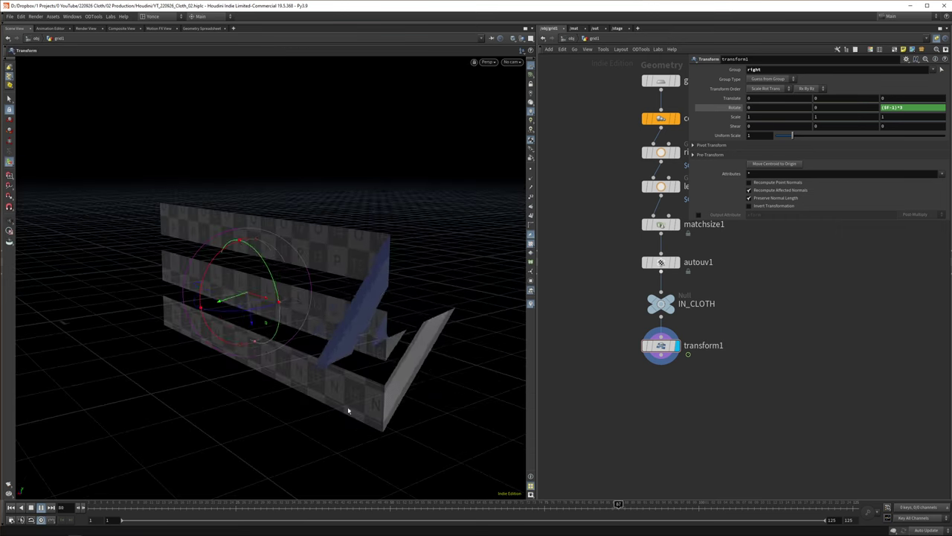
Stop the playback at the first frame and view the strips from the front
{"action": "left_click", "coordinate": [10, 508]}
{"action": "left_click", "coordinate": [31, 507]}
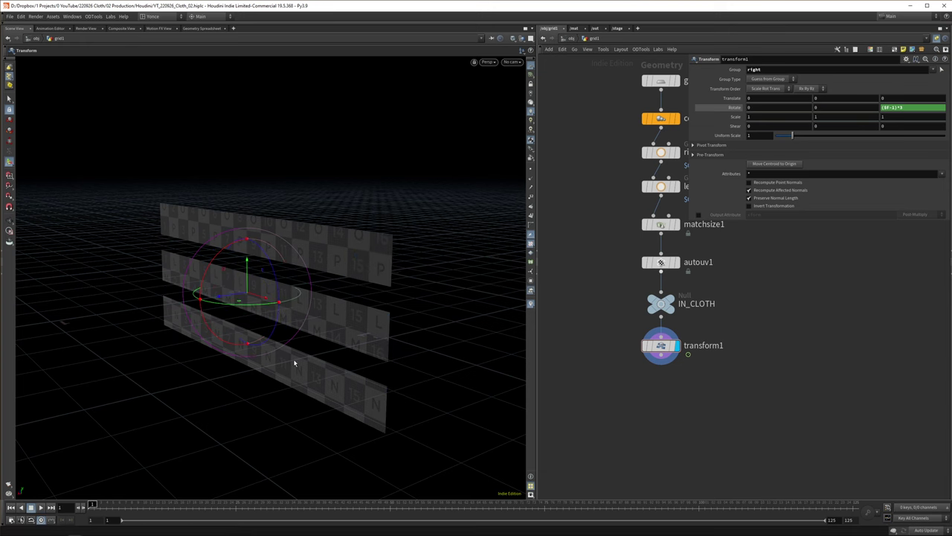
{"action": "left_click_drag", "start_coordinate": [296, 364], "coordinate": [297, 321]}
{"action": "right_click_drag", "start_coordinate": [298, 320], "coordinate": [278, 355]}
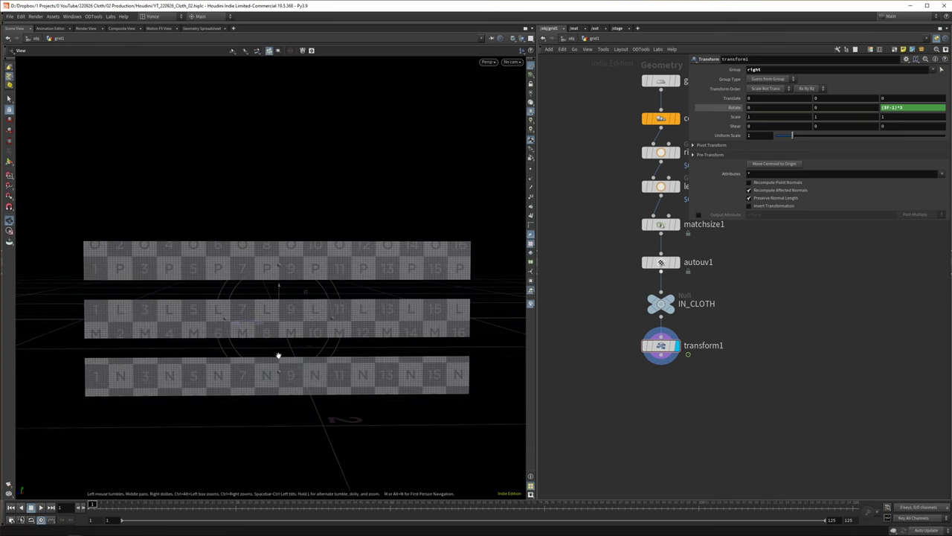
Rename the Transform node after IN_CLOTH as rotate_right
{"action": "left_click", "coordinate": [720, 346]}
{"action": "type", "text": "trans"}
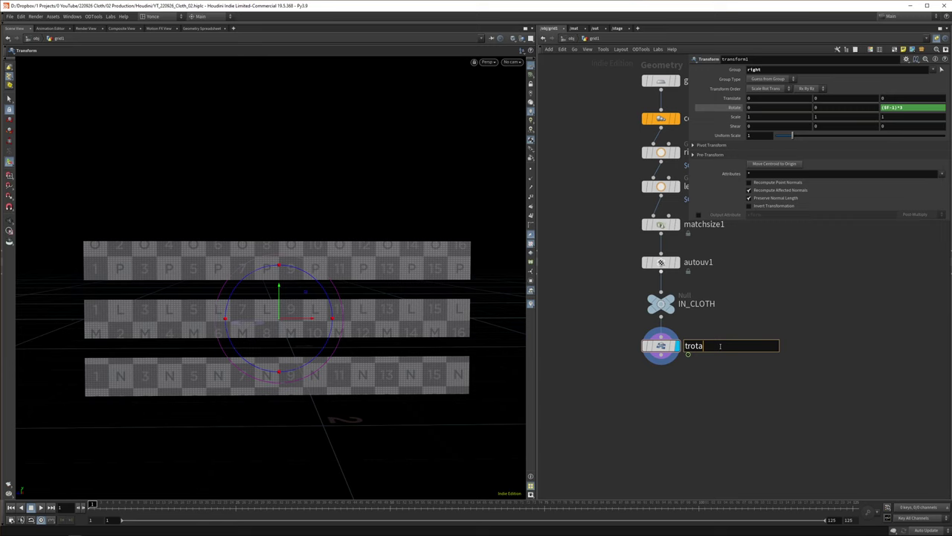
{"action": "key", "text": "ctrl+a"}
{"action": "type", "text": "rot"}
{"action": "key", "text": "Return"}
Duplicate the rotate_right node, wire the copy after the original and align the two nodes
{"action": "key", "text": "ctrl+c"}
{"action": "key", "text": "ctrl+v"}
{"action": "left_click_drag", "start_coordinate": [661, 354], "coordinate": [733, 379]}
{"action": "left_click_drag", "start_coordinate": [732, 386], "coordinate": [691, 399]}
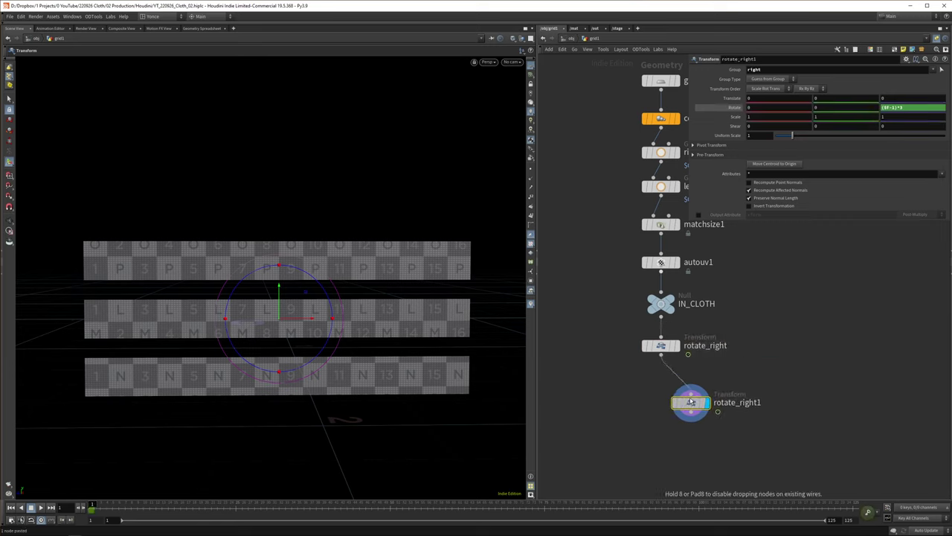
{"action": "left_click_drag", "start_coordinate": [612, 324], "coordinate": [715, 438]}
{"action": "key", "text": "l"}
Rename the duplicated Transform node as rotate_left
{"action": "left_click", "coordinate": [737, 384]}
{"action": "left_click_drag", "start_coordinate": [734, 383], "coordinate": [711, 384]}
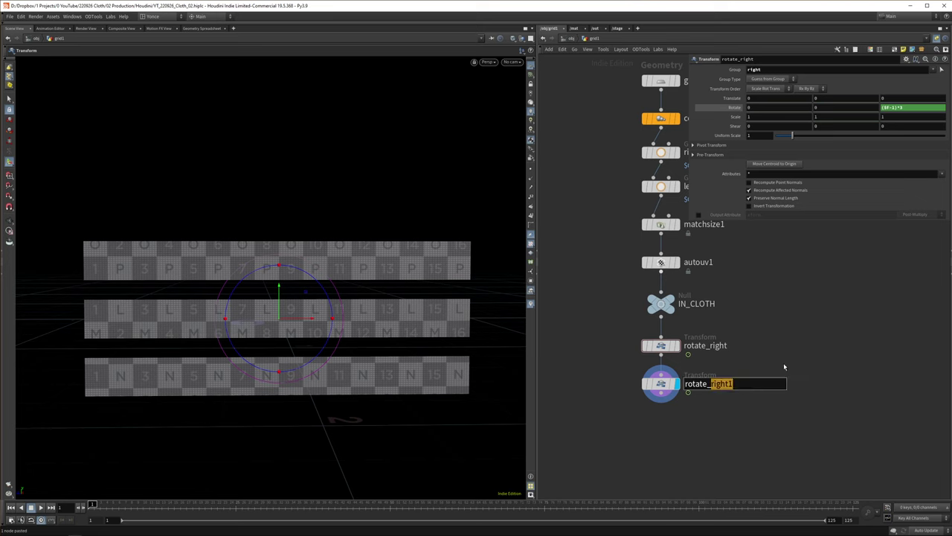
{"action": "type", "text": "left"}
{"action": "key", "text": "Return"}
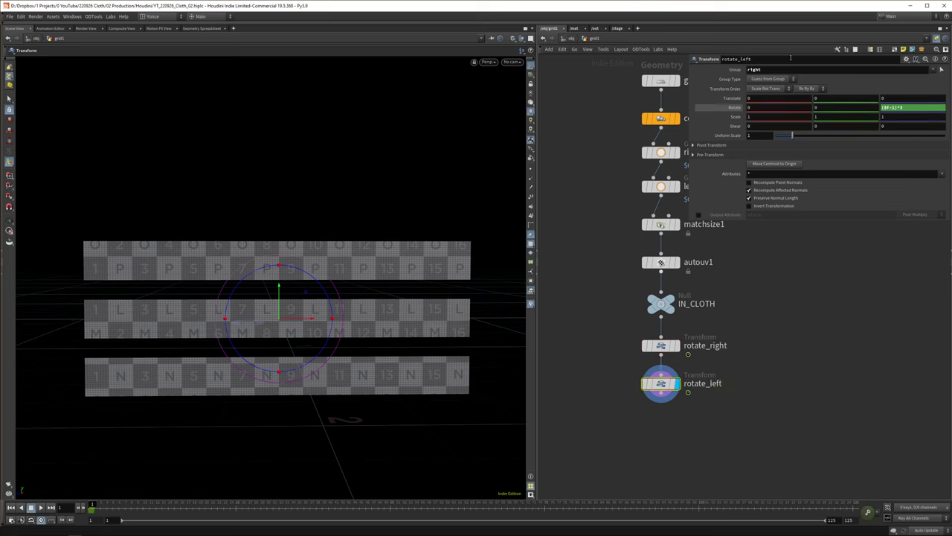
Limit rotate_left to the left group and set its Z rotation expression to ($F-1)*-3
{"action": "left_click", "coordinate": [788, 70]}
{"action": "type", "text": "left"}
{"action": "left_click", "coordinate": [925, 111]}
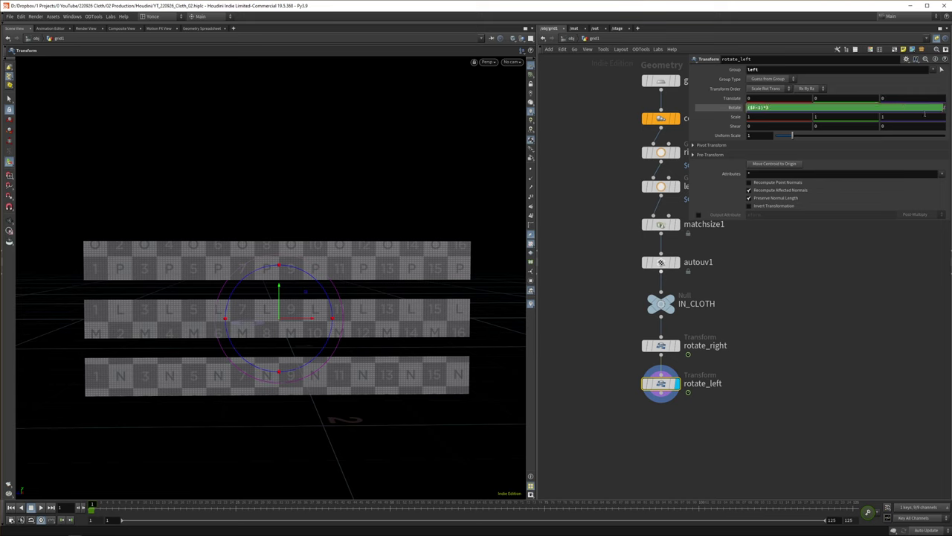
{"action": "type", "text": "-"}
{"action": "key", "text": "Return"}
Append a Vellum Configure Cloth node after rotate_left
{"action": "middle_click_drag", "start_coordinate": [753, 386], "coordinate": [729, 338]}
{"action": "middle_click_drag", "start_coordinate": [715, 399], "coordinate": [726, 396]}
{"action": "left_click_drag", "start_coordinate": [738, 402], "coordinate": [650, 386]}
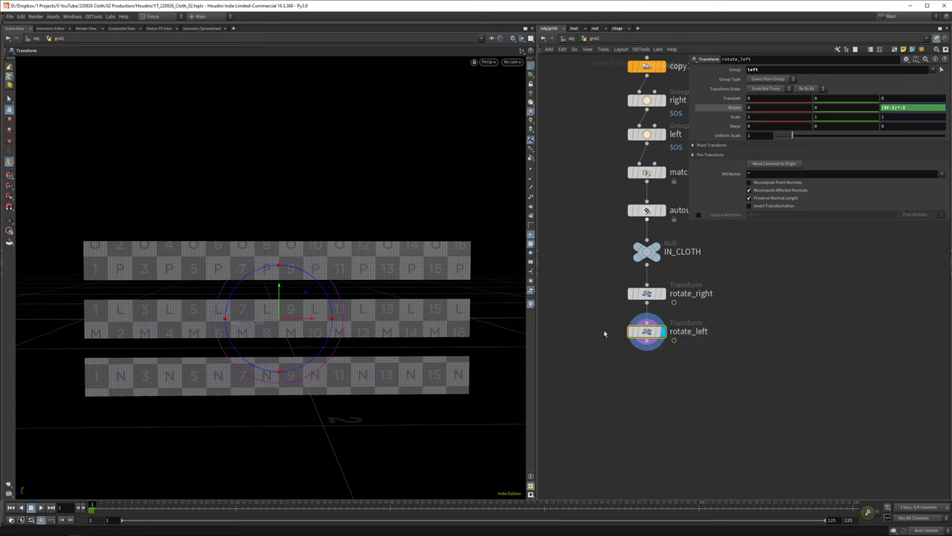
{"action": "key", "text": "Tab"}
{"action": "type", "text": "vellum c"}
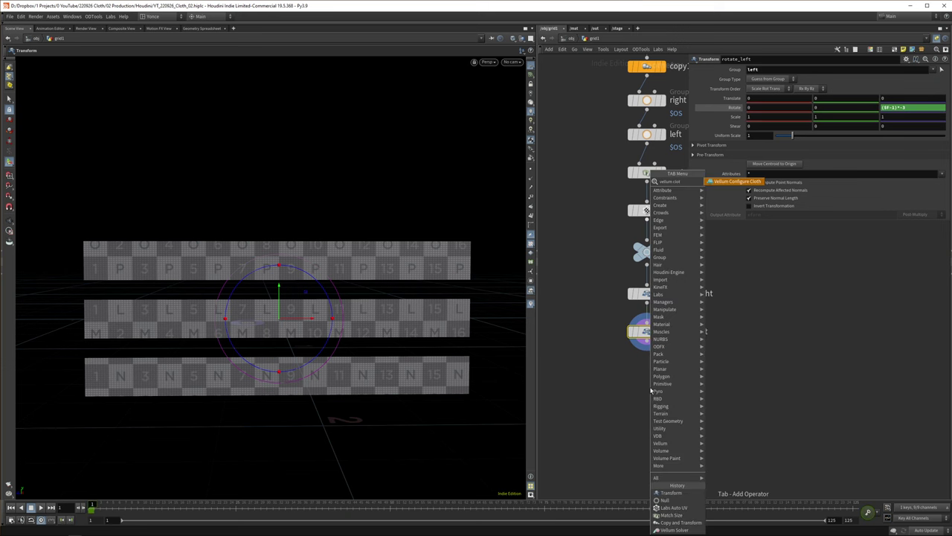
{"action": "key", "text": "Return"}
{"action": "left_click_drag", "start_coordinate": [263, 310], "coordinate": [300, 344], "text": "alt"}
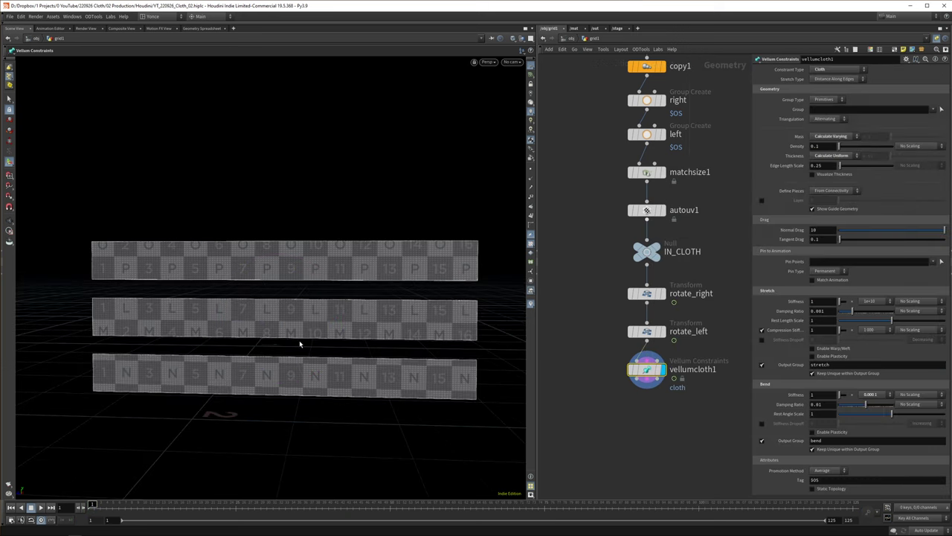
Set the Vellum cloth's density to 0.025, normal drag to 80 and tangent drag to 0.8
{"action": "middle_click_drag", "start_coordinate": [646, 465], "coordinate": [644, 444]}
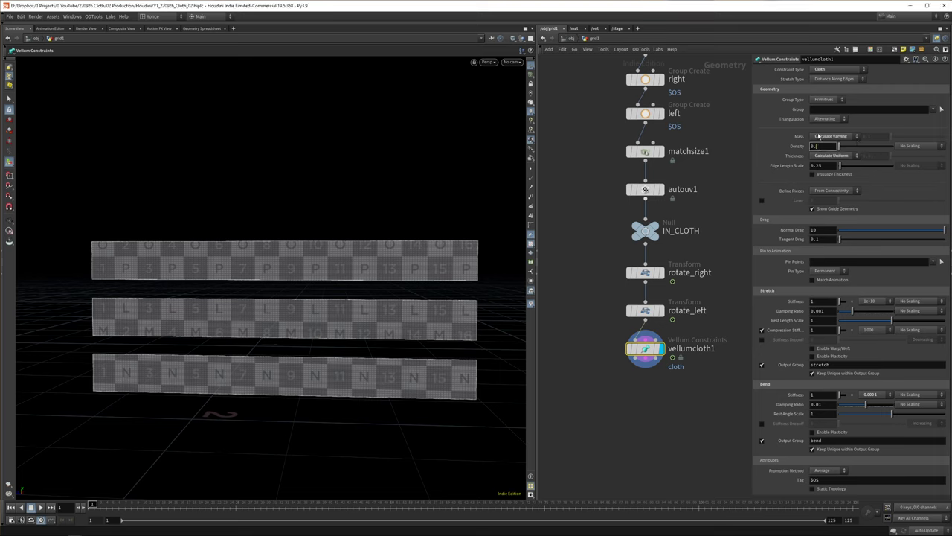
{"action": "key", "text": "Return"}
{"action": "left_click", "coordinate": [824, 232]}
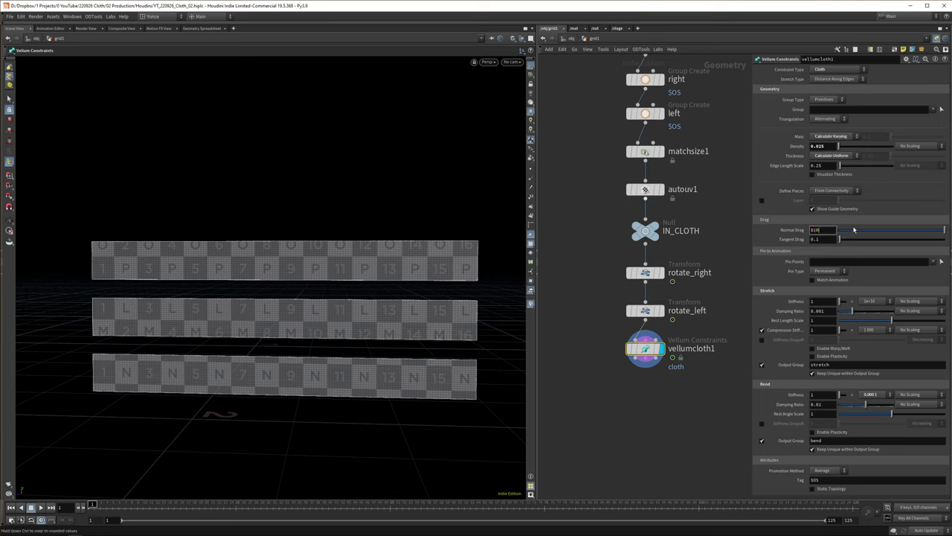
{"action": "type", "text": "80"}
{"action": "key", "text": "Tab"}
{"action": "type", "text": "0.8"}
{"action": "key", "text": "Return"}
Pin the cloth's left and right point groups with Match Animation enabled, and save the scene
{"action": "key", "text": "h"}
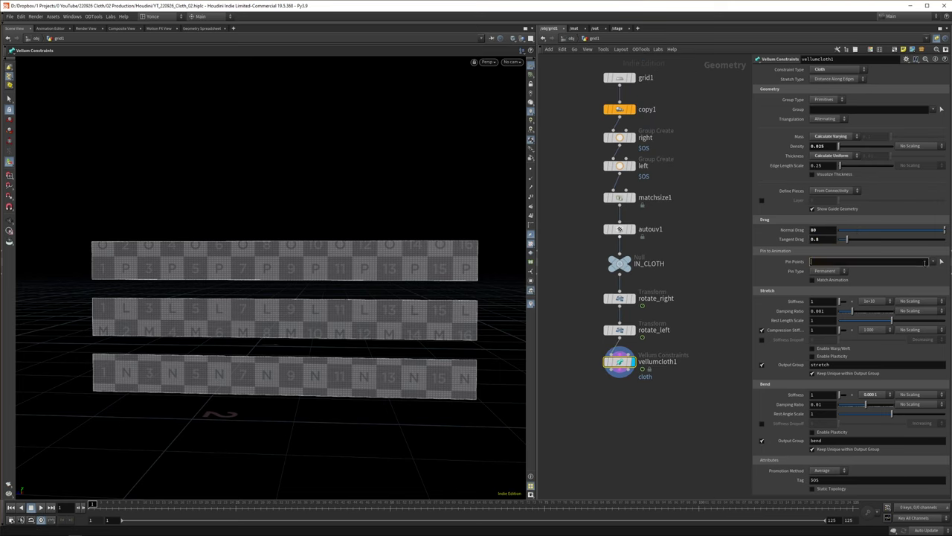
{"action": "left_click", "coordinate": [939, 261]}
{"action": "left_click", "coordinate": [933, 263]}
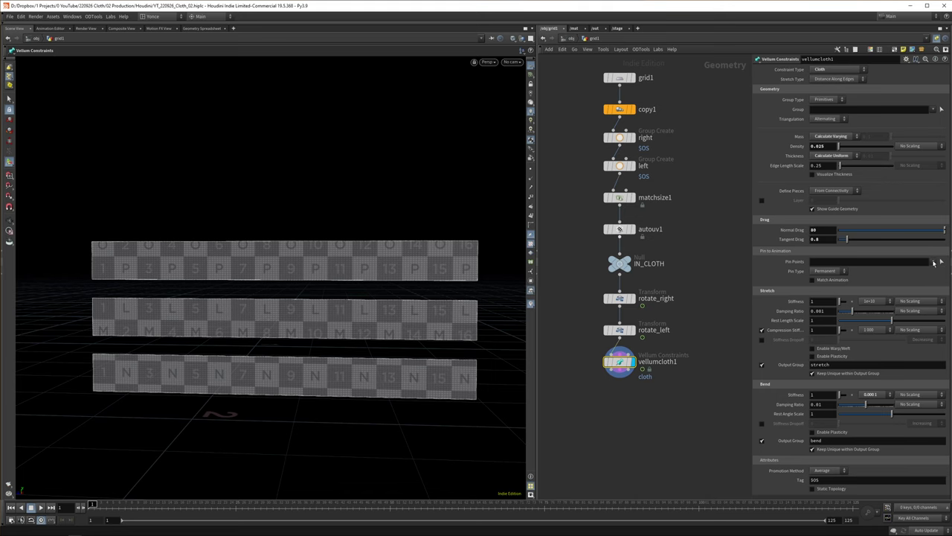
{"action": "left_click", "coordinate": [934, 262]}
{"action": "left_click", "coordinate": [936, 270]}
{"action": "left_click", "coordinate": [934, 262]}
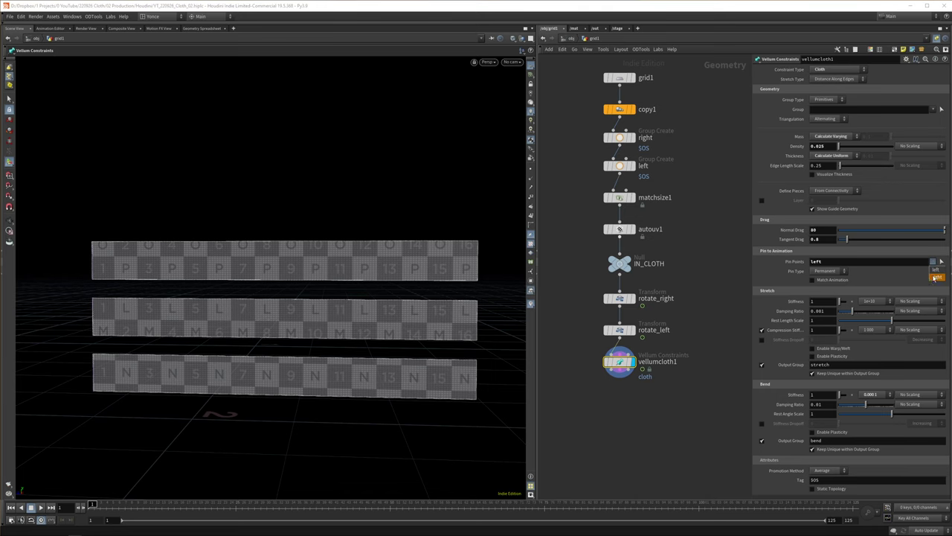
{"action": "left_click", "coordinate": [936, 278]}
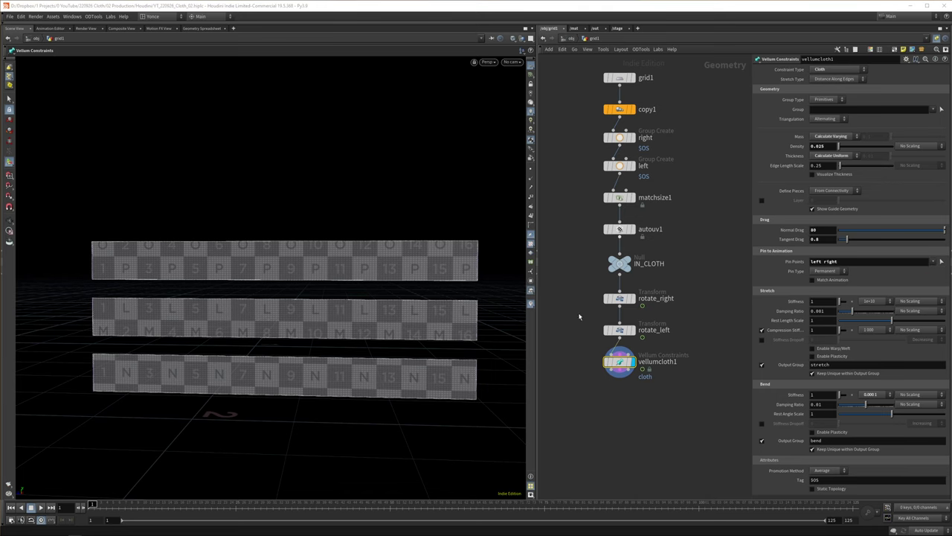
{"action": "left_click", "coordinate": [813, 280]}
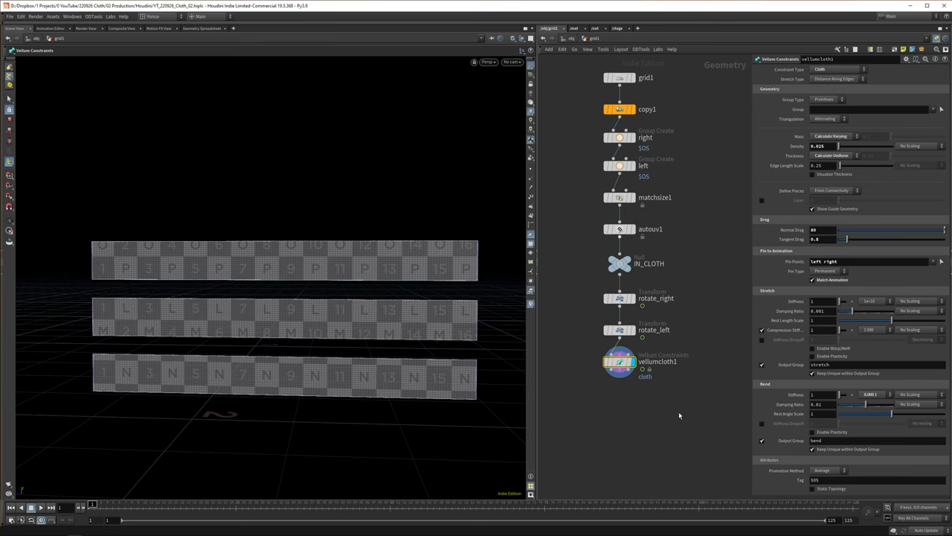
{"action": "key", "text": "ctrl+s"}
Set the cloth's stretch stiffness multiplier to 1 and its bend stiffness multiplier to 0.000 001
{"action": "left_click", "coordinate": [868, 301]}
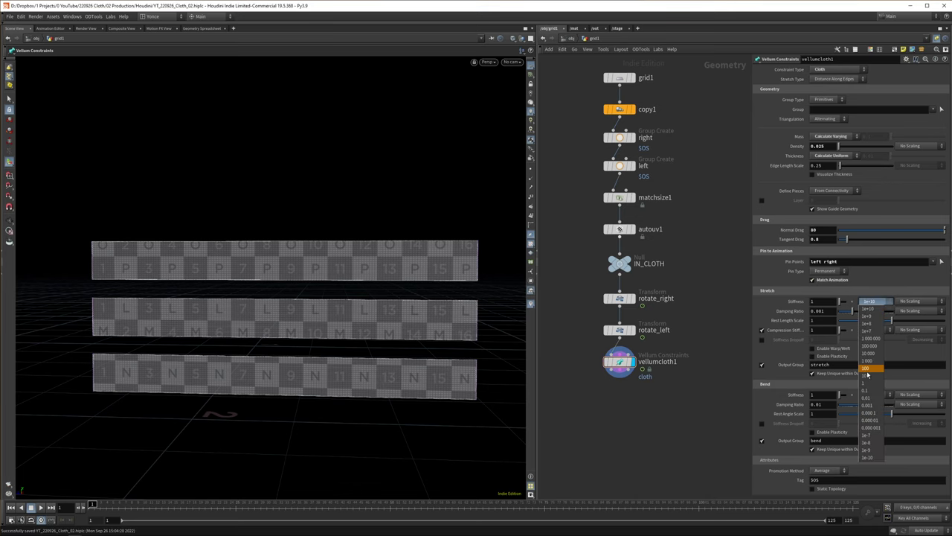
{"action": "left_click", "coordinate": [868, 384]}
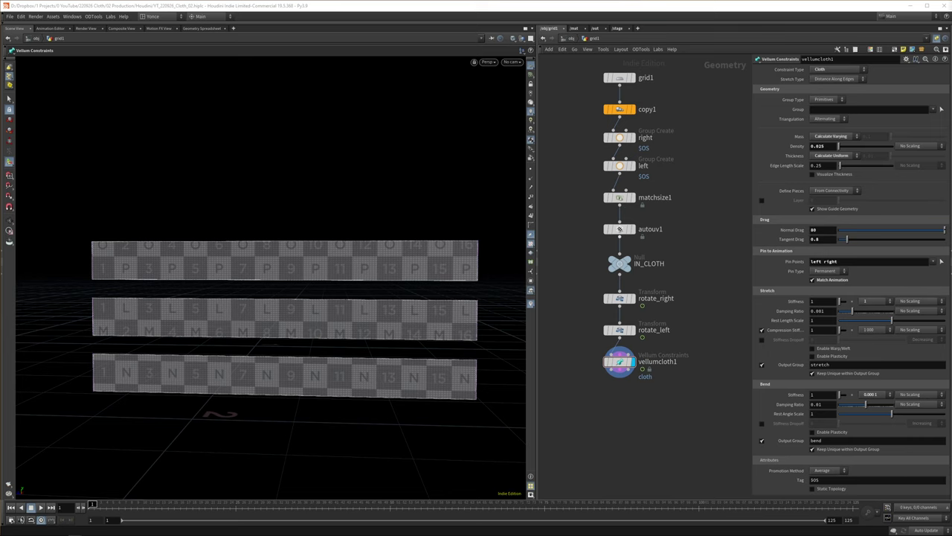
{"action": "left_click", "coordinate": [872, 395]}
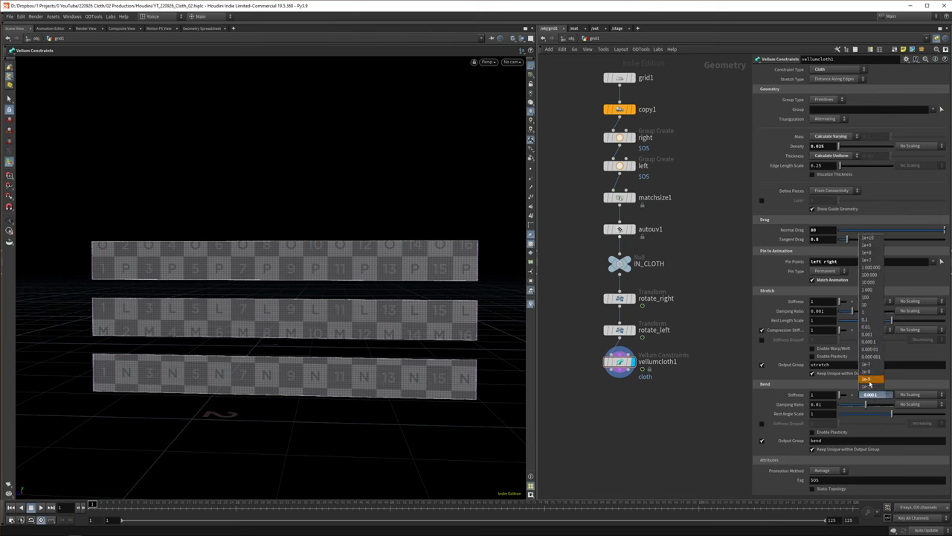
{"action": "left_click", "coordinate": [870, 381]}
Append a Vellum Solver connected to the outputs of the vellumcloth1 node
{"action": "left_click_drag", "start_coordinate": [707, 407], "coordinate": [638, 344]}
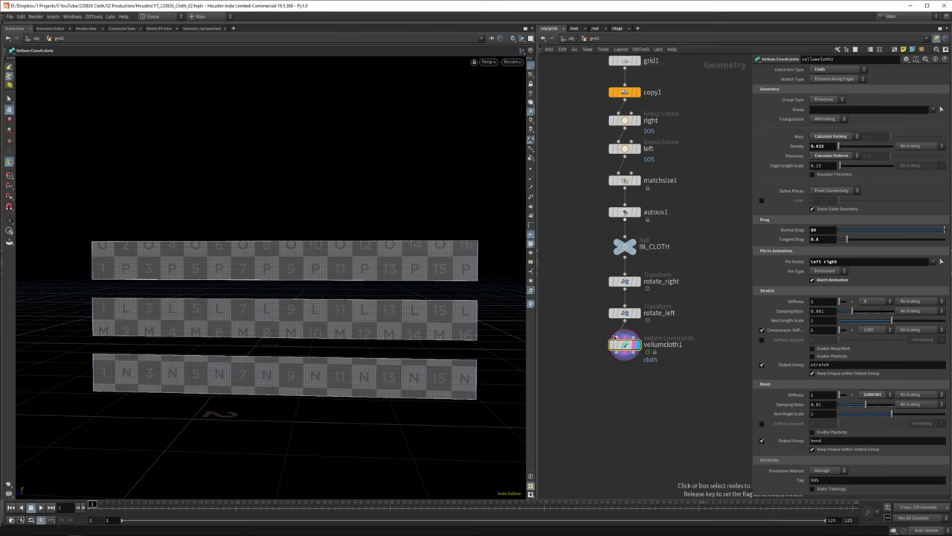
{"action": "key", "text": "Tab"}
{"action": "type", "text": "vellum so"}
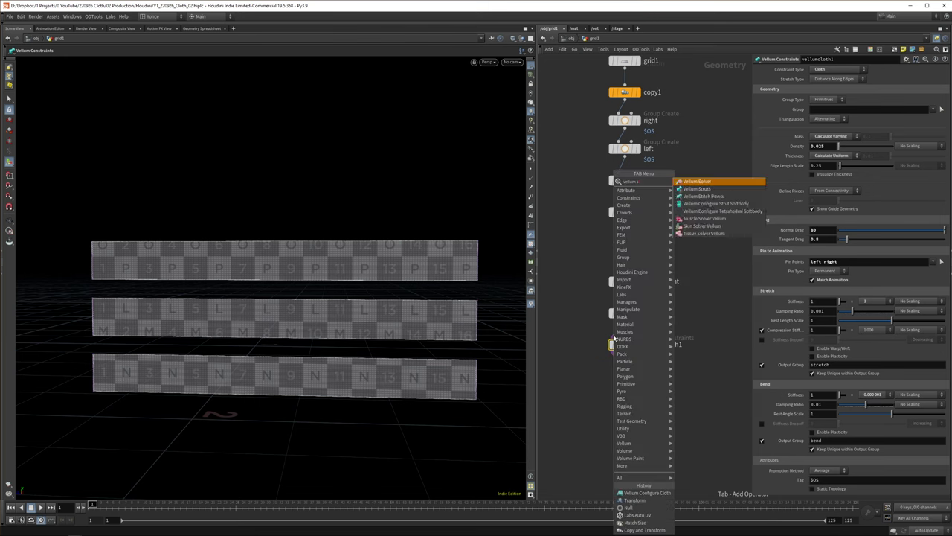
{"action": "key", "text": "Return"}
{"action": "left_click", "coordinate": [635, 347]}
{"action": "middle_click_drag", "start_coordinate": [699, 440], "coordinate": [689, 419]}
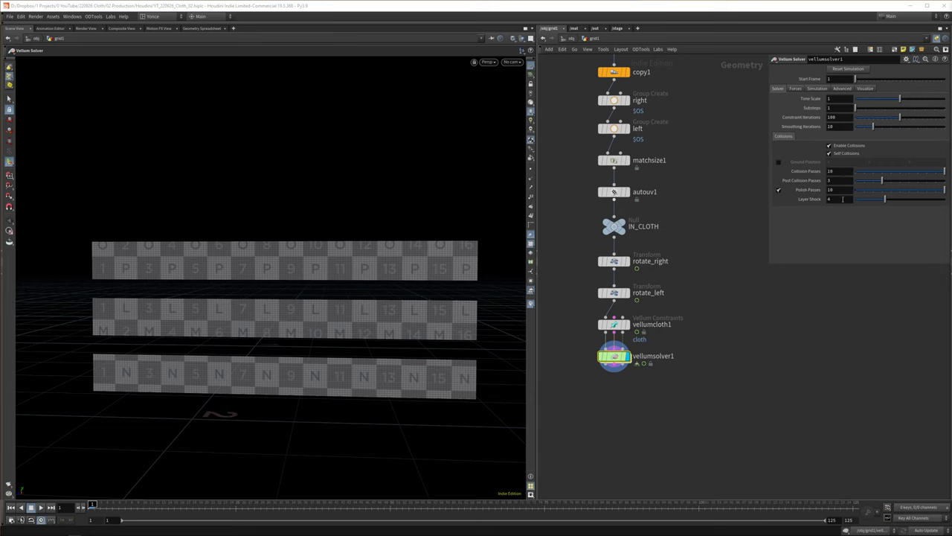
Set the Vellum Solver's collision passes to 30 and its Y gravity to 0
{"action": "left_click", "coordinate": [846, 170]}
{"action": "left_click", "coordinate": [796, 89]}
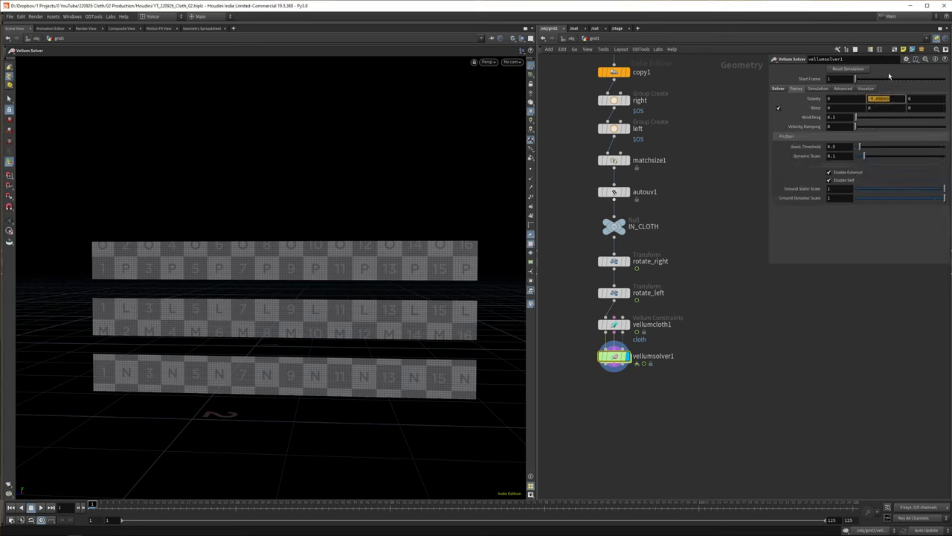
{"action": "type", "text": "0"}
{"action": "key", "text": "Return"}
{"action": "left_click", "coordinate": [781, 89]}
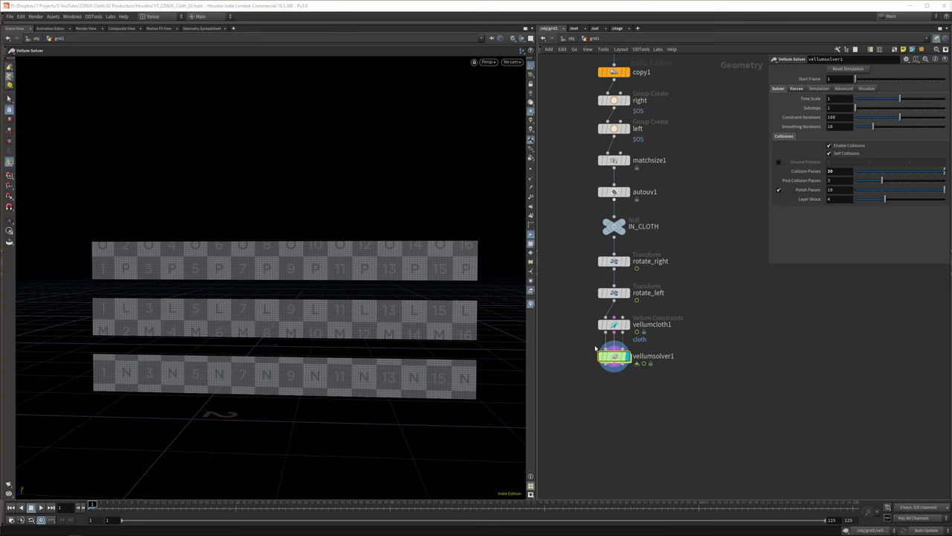
Add a POP Force inside the Vellum Solver and wire it into the FORCE output
{"action": "double_click", "coordinate": [613, 357]}
{"action": "key", "text": "Tab"}
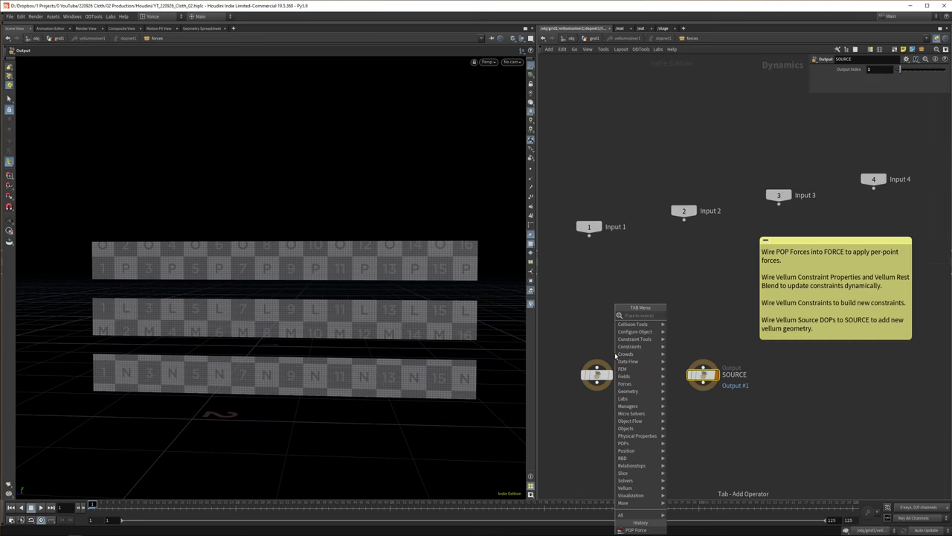
{"action": "type", "text": "popfo"}
{"action": "key", "text": "Return"}
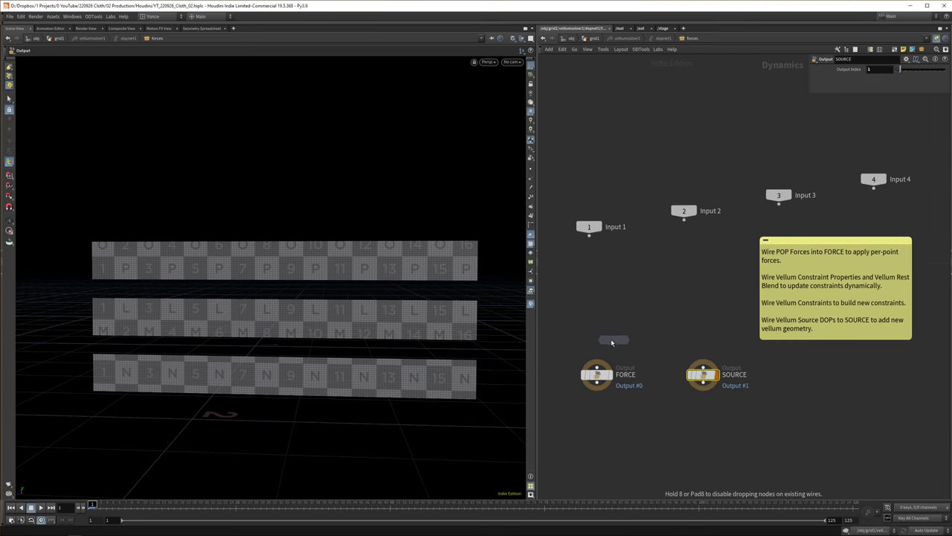
{"action": "left_click", "coordinate": [595, 335]}
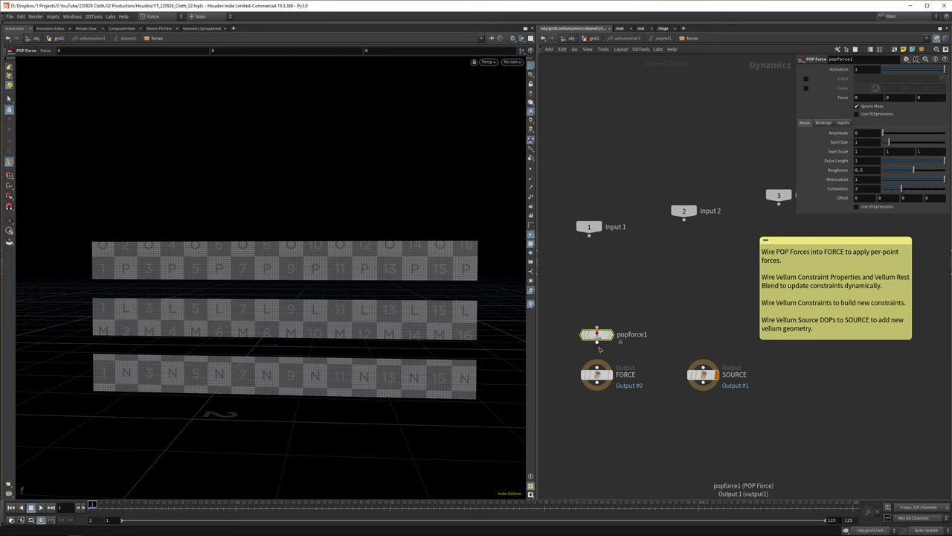
{"action": "left_click_drag", "start_coordinate": [597, 343], "coordinate": [596, 363]}
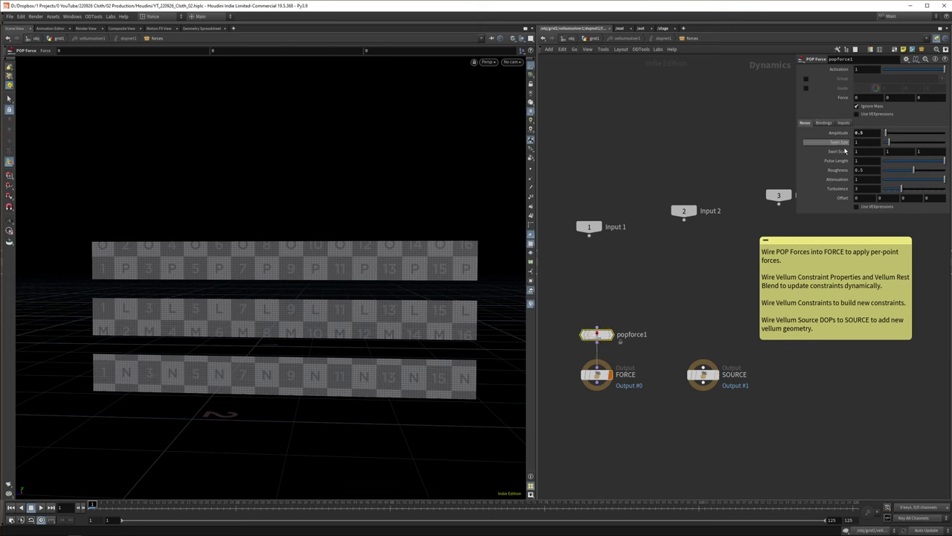
Set the POP Force's noise amplitude to 0.5 and swirl scale to 0.3 on all axes, and save the scene back at the grid1 level
{"action": "middle_click_drag", "start_coordinate": [836, 151], "coordinate": [796, 151]}
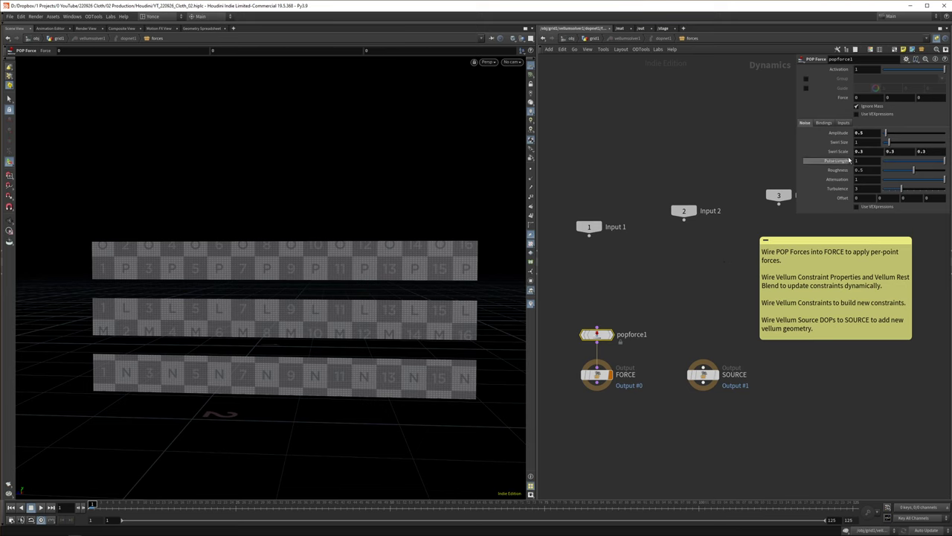
{"action": "middle_click_drag", "start_coordinate": [694, 158], "coordinate": [693, 136]}
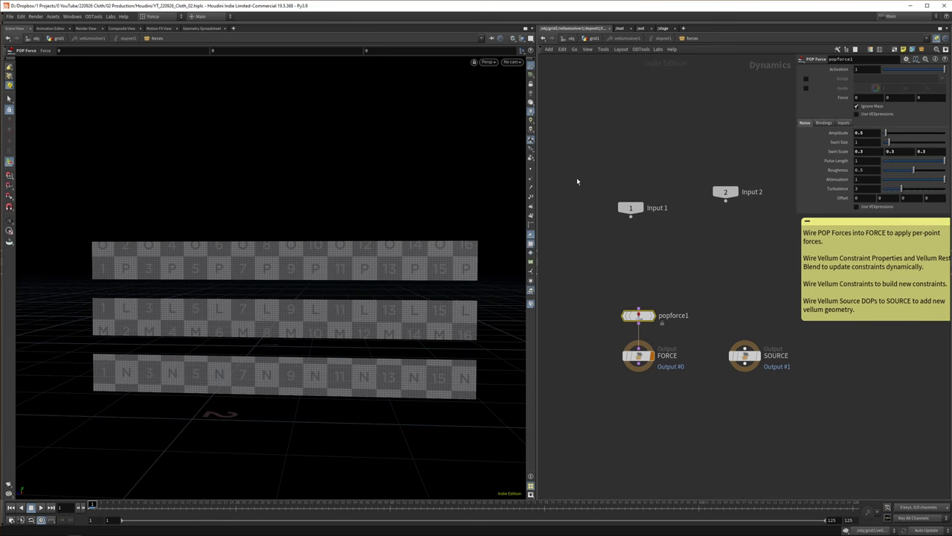
{"action": "left_click", "coordinate": [595, 38]}
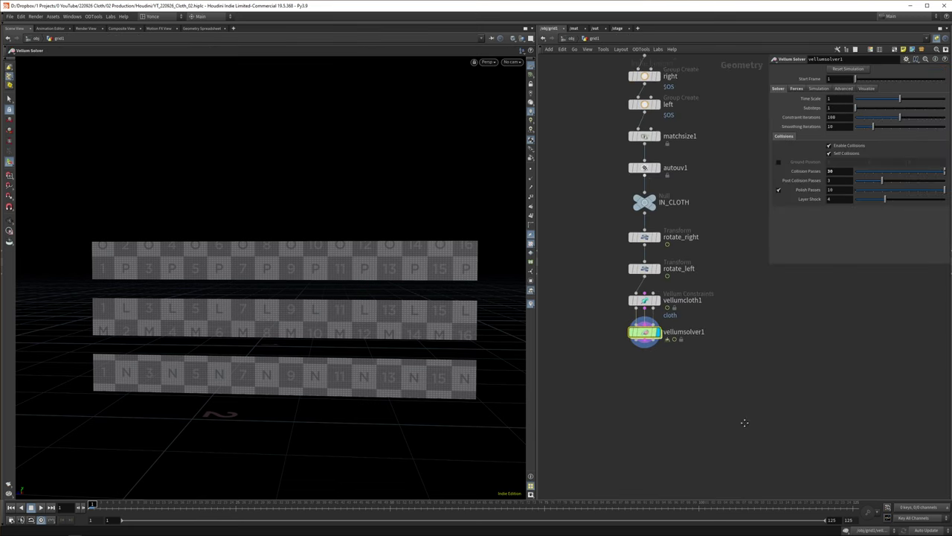
{"action": "key", "text": "ctrl+s"}
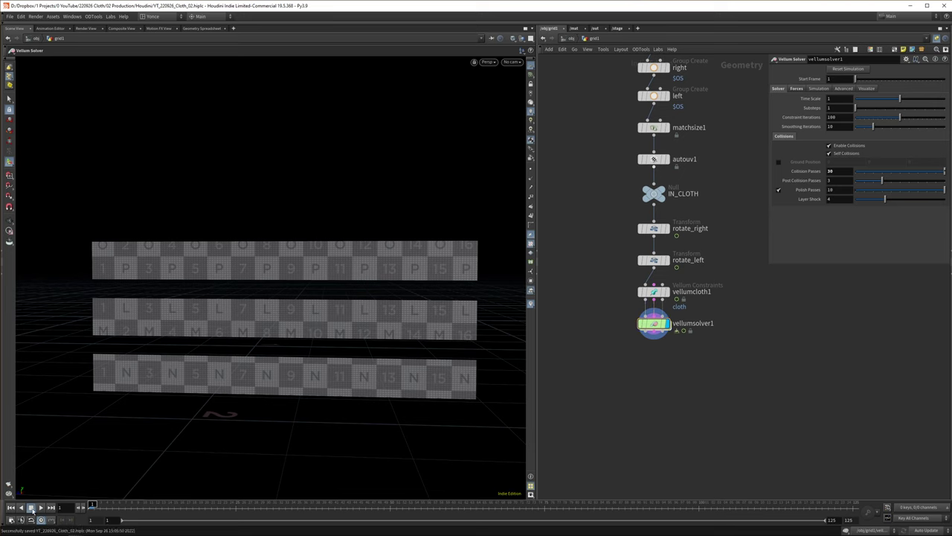
Scrub through the cloth simulation and inspect the twisting strips from another angle
{"action": "left_click_drag", "start_coordinate": [175, 504], "coordinate": [573, 499]}
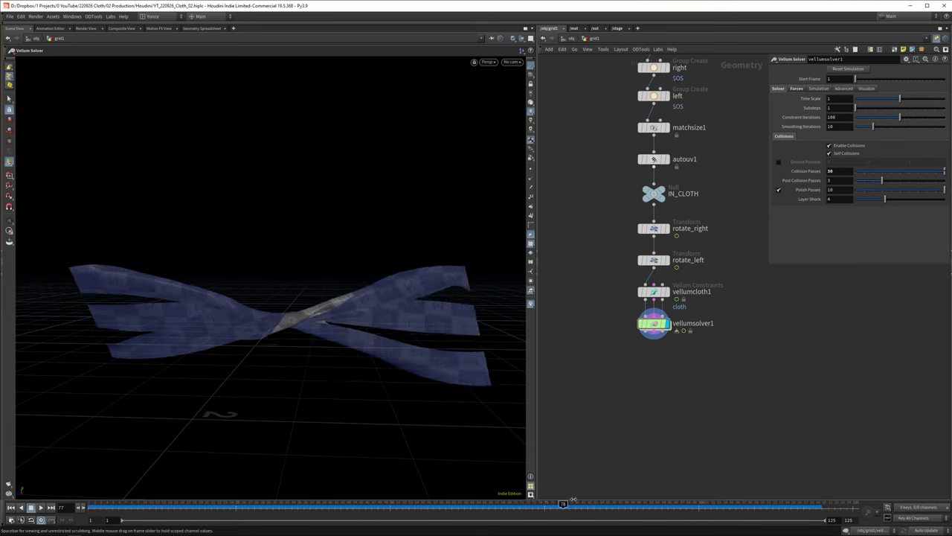
{"action": "left_click_drag", "start_coordinate": [511, 362], "coordinate": [268, 377]}
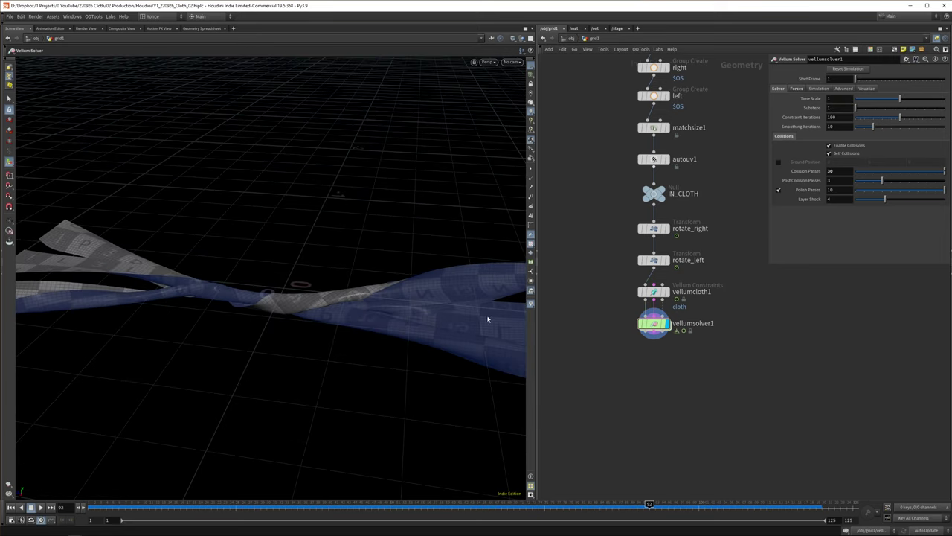
Add a Vellum Post-Process node below the Vellum Solver and enable its Extrude by Thickness option
{"action": "left_click_drag", "start_coordinate": [790, 355], "coordinate": [649, 319]}
{"action": "key", "text": "Tab"}
{"action": "type", "text": "vellum s"}
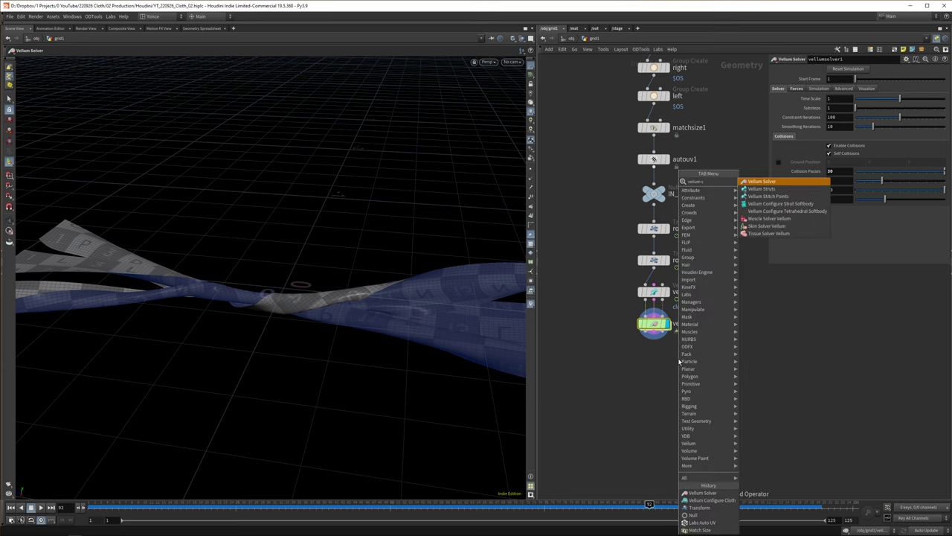
{"action": "key", "text": "BackSpace"}
{"action": "type", "text": "post"}
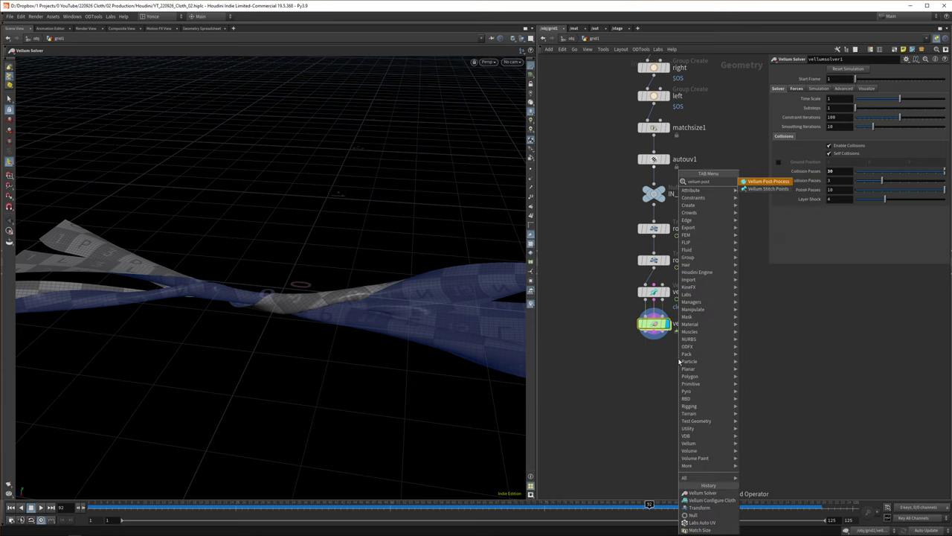
{"action": "key", "text": "Return"}
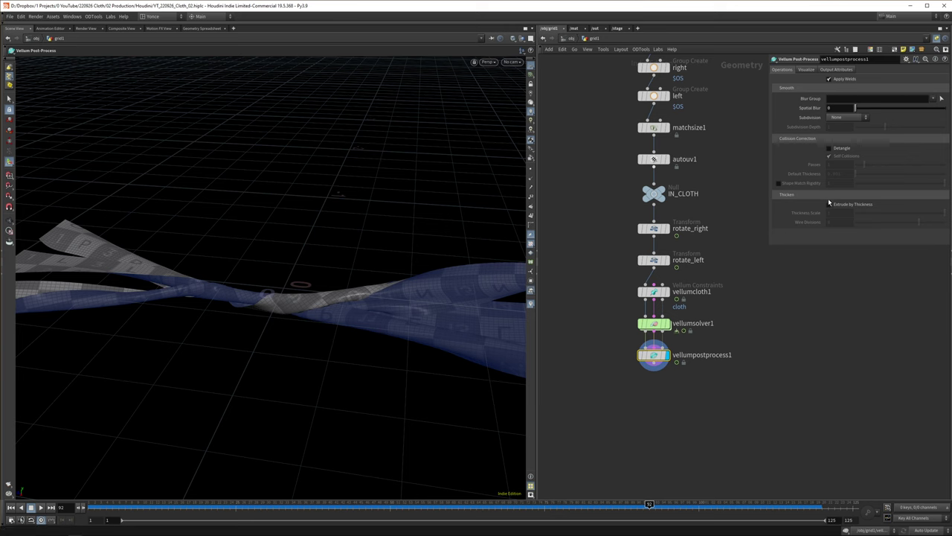
{"action": "left_click", "coordinate": [829, 203]}
{"action": "left_click_drag", "start_coordinate": [397, 316], "coordinate": [454, 266], "text": "alt"}
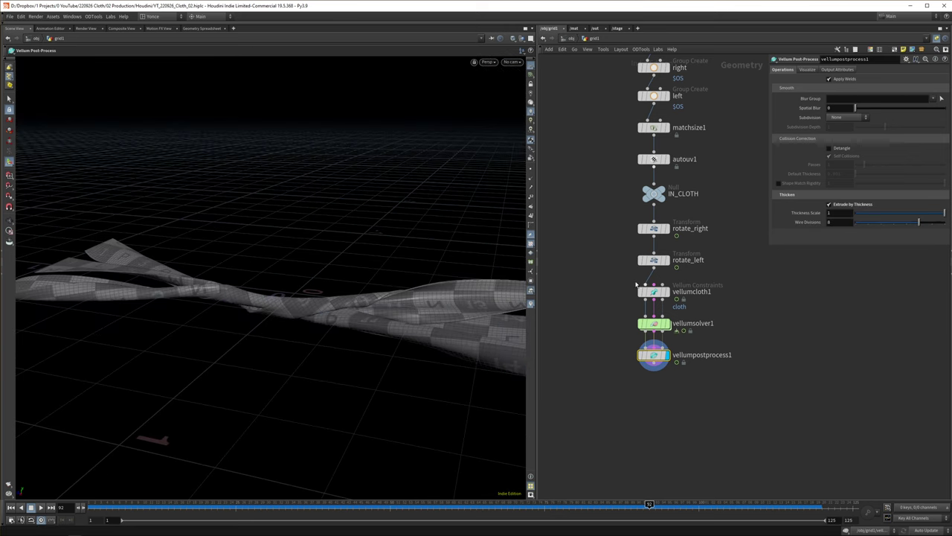
{"action": "left_click", "coordinate": [692, 292]}
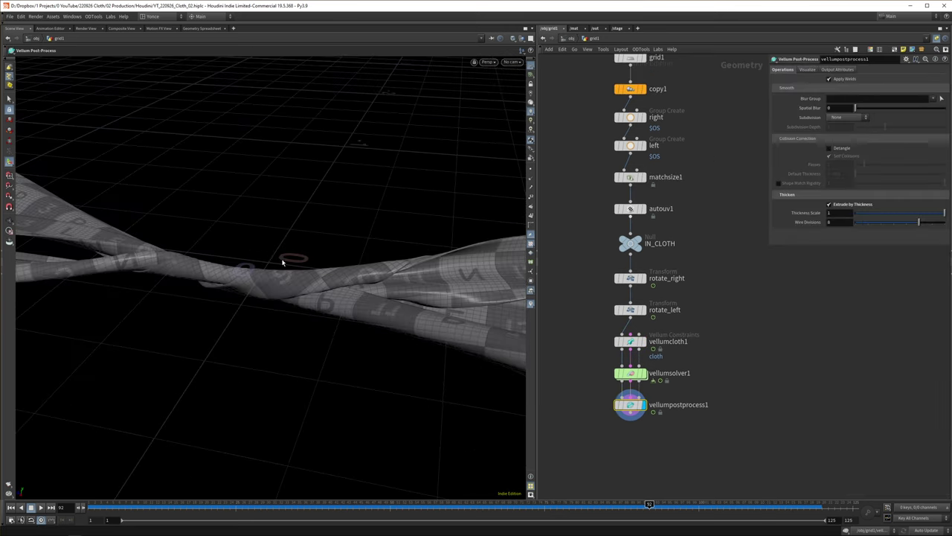
{"action": "left_click_drag", "start_coordinate": [285, 262], "coordinate": [318, 235], "text": "alt"}
Set the Vellum Post-Process subdivision to Catmull-Clark
{"action": "left_click", "coordinate": [848, 117]}
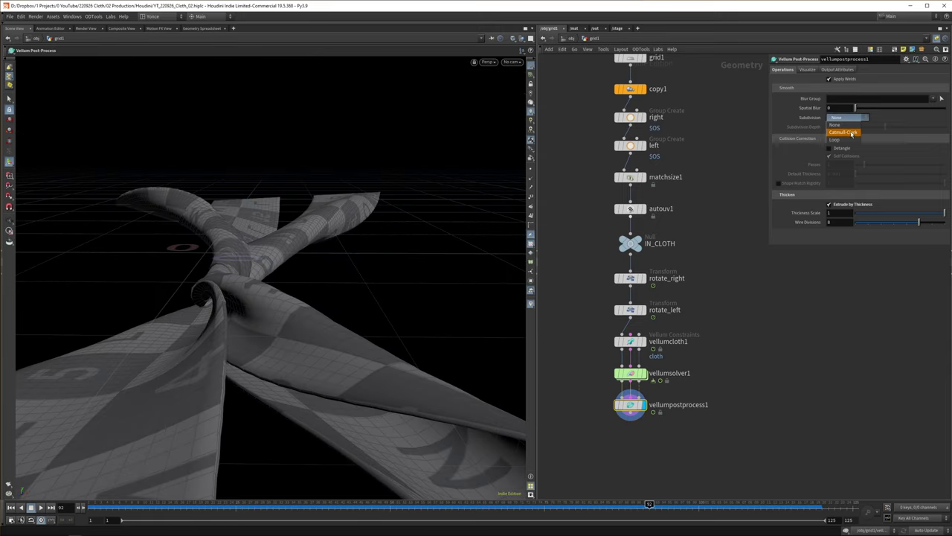
{"action": "left_click", "coordinate": [842, 136]}
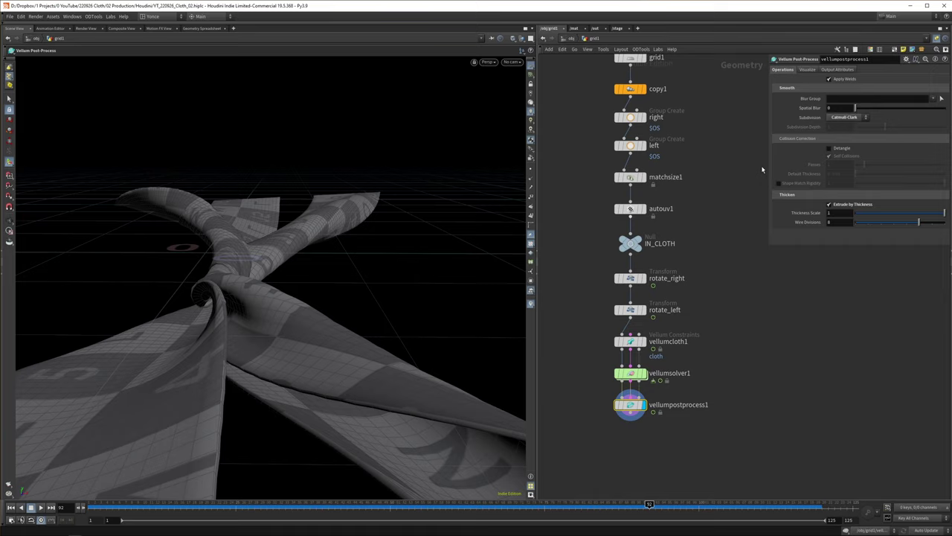
{"action": "left_click_drag", "start_coordinate": [283, 305], "coordinate": [167, 261]}
{"action": "left_click", "coordinate": [845, 116]}
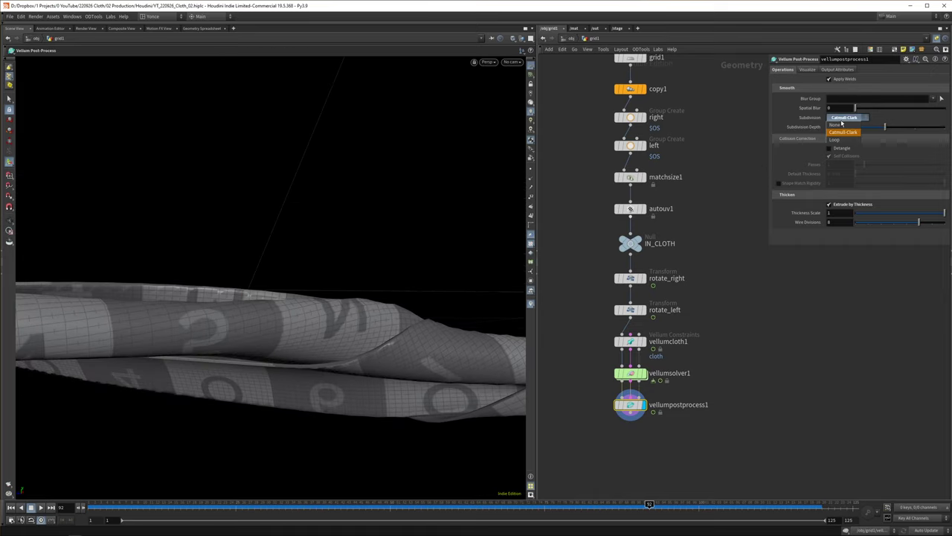
{"action": "left_click", "coordinate": [835, 139]}
{"action": "key", "text": "ctrl+z"}
Add a Null below the Vellum Post-Process node, display it and name it OUT_TWISTING
{"action": "key", "text": "h"}
{"action": "left_click", "coordinate": [657, 429]}
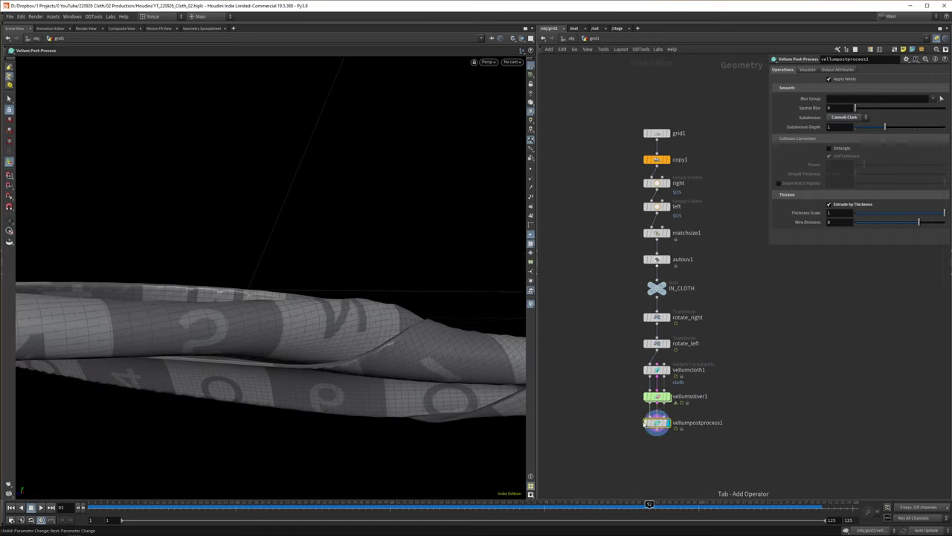
{"action": "key", "text": "Tab"}
{"action": "key", "text": "Return"}
{"action": "left_click", "coordinate": [657, 451]}
{"action": "left_click_drag", "start_coordinate": [684, 452], "coordinate": [679, 452]}
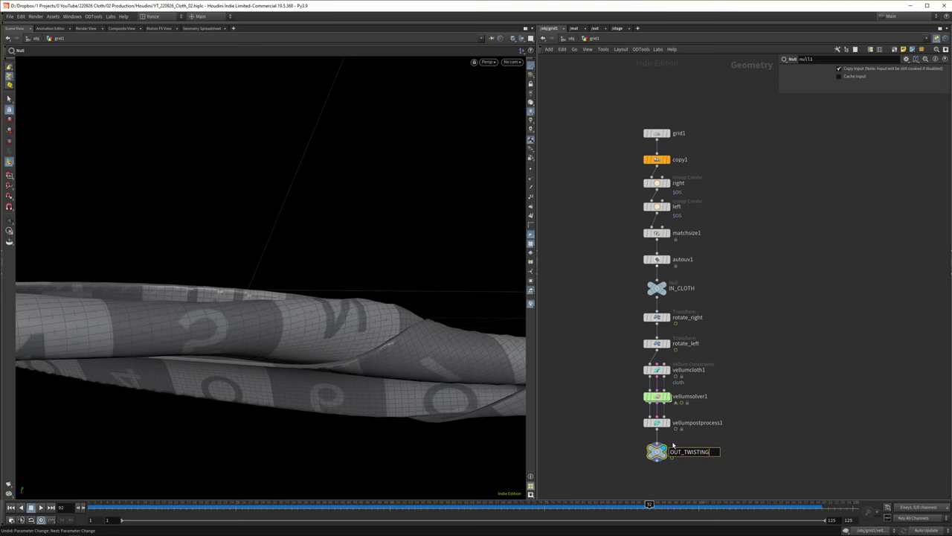
{"action": "type", "text": "OUT_TWISTING"}
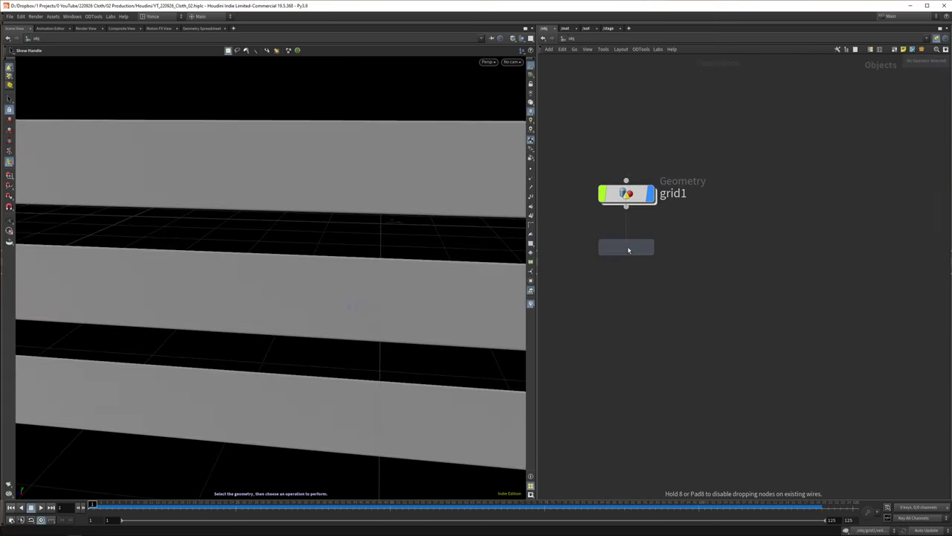
Place a new grid object below grid1 at the object level and rename it Falling
{"action": "left_click", "coordinate": [626, 250]}
{"action": "double_click", "coordinate": [689, 251]}
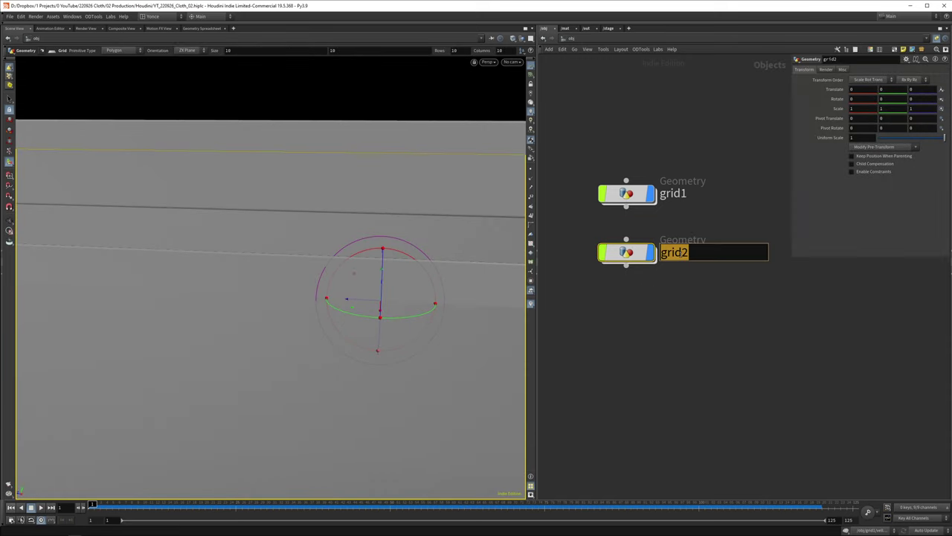
{"action": "key", "text": "BackSpace"}
{"action": "type", "text": "Falling"}
{"action": "key", "text": "Return"}
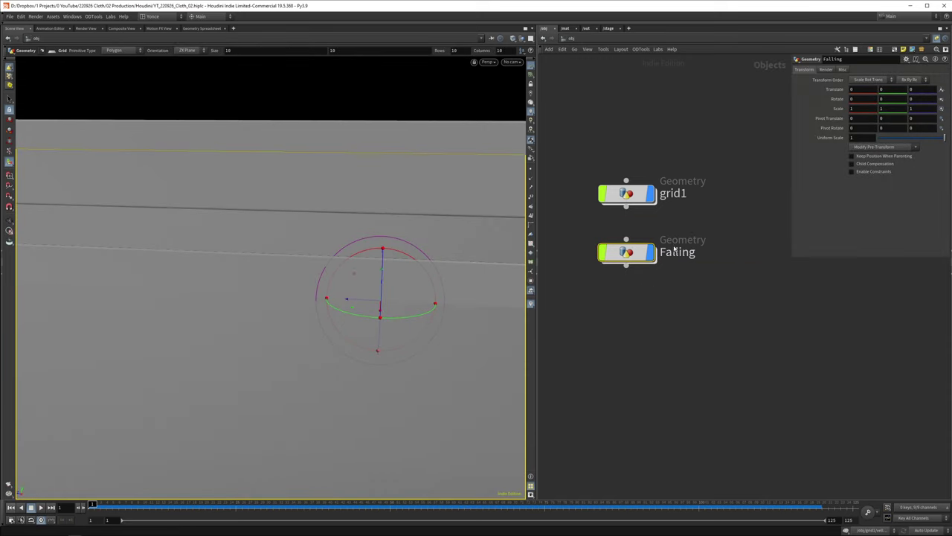
Inside Falling, set the grid's orientation to YZ Plane and its first size value to 0.3
{"action": "key", "text": "i"}
{"action": "left_click_drag", "start_coordinate": [353, 297], "coordinate": [349, 253], "text": "alt"}
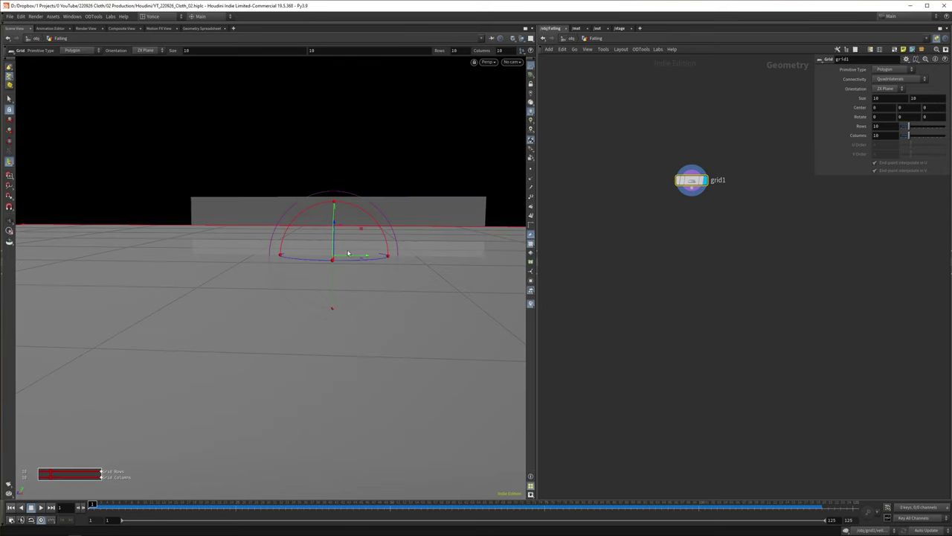
{"action": "left_click", "coordinate": [887, 88]}
{"action": "left_click", "coordinate": [883, 98]}
{"action": "left_click", "coordinate": [895, 99]}
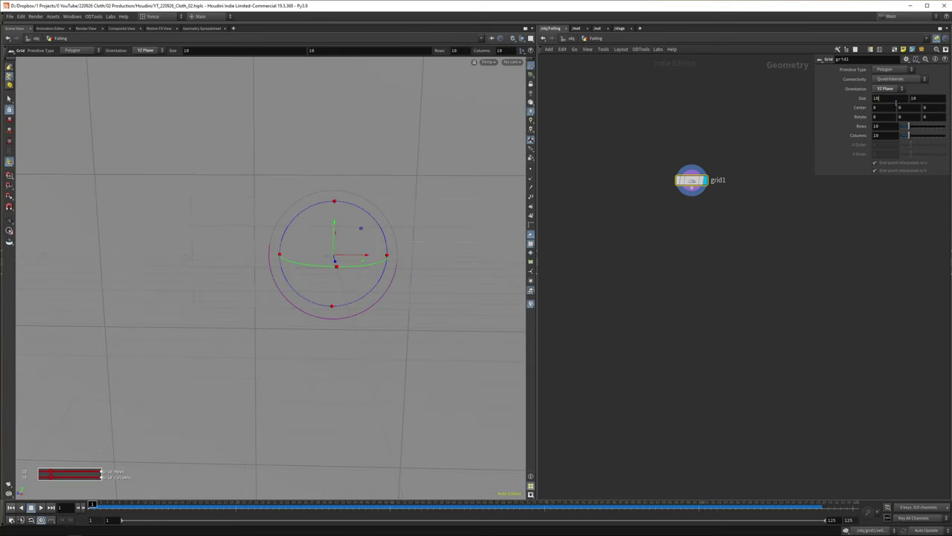
{"action": "type", "text": "0.3"}
{"action": "key", "text": "Return"}
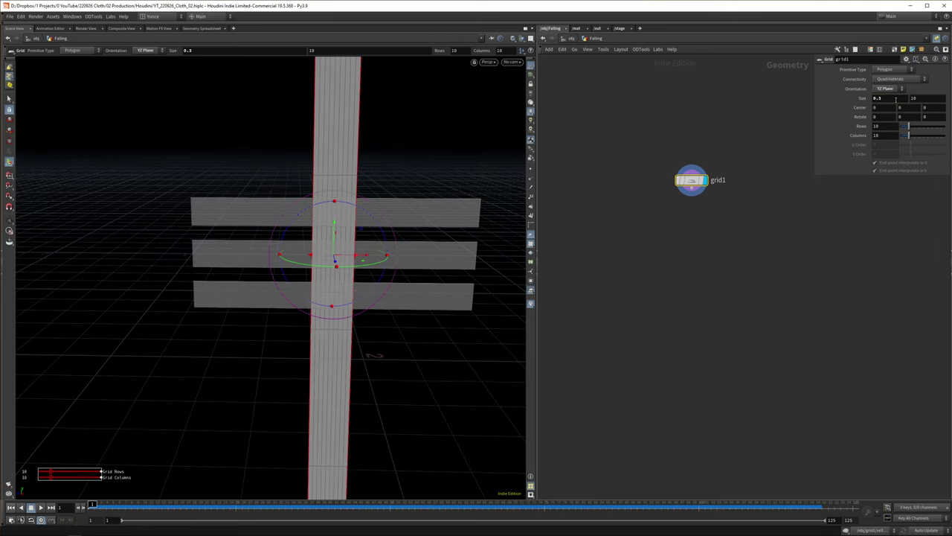
Set the Falling grid to 100 rows and 2 columns
{"action": "type", "text": "02"}
{"action": "key", "text": "Return"}
{"action": "left_click_drag", "start_coordinate": [164, 283], "coordinate": [300, 149], "text": "alt"}
{"action": "key", "text": "Return"}
{"action": "right_click_drag", "start_coordinate": [300, 149], "coordinate": [278, 276], "text": "alt"}
{"action": "left_click_drag", "start_coordinate": [279, 276], "coordinate": [310, 241], "text": "alt"}
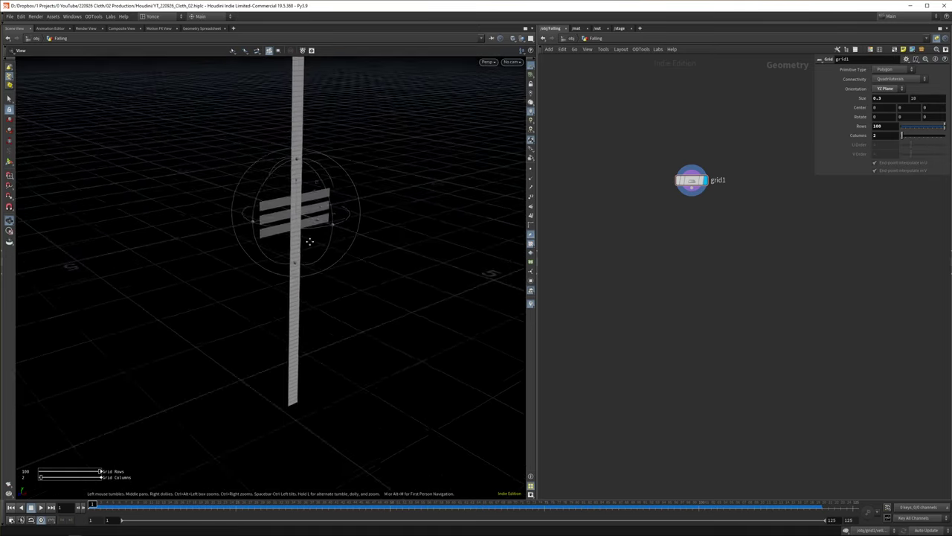
{"action": "middle_click_drag", "start_coordinate": [309, 241], "coordinate": [317, 285], "text": "alt"}
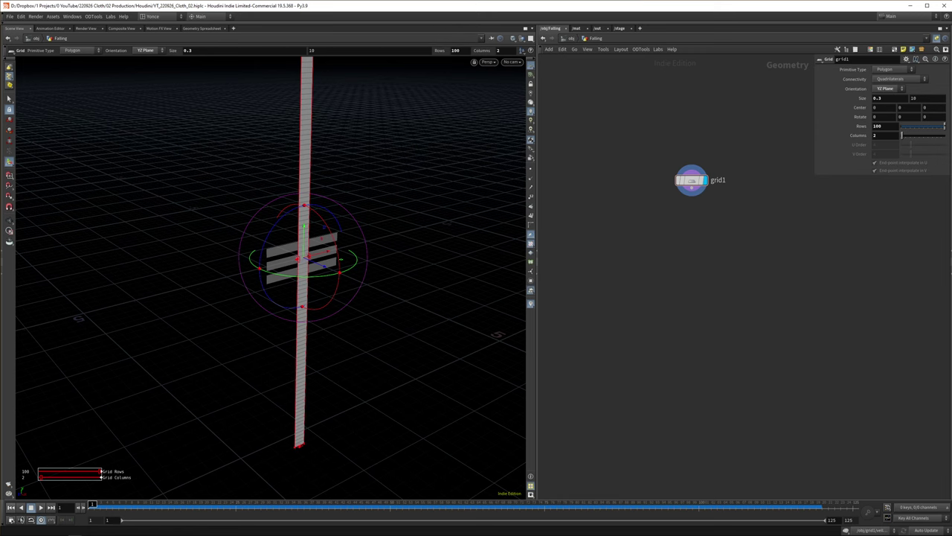
Add a Transform node below the Falling grid, display it and set its Z rotation to 2
{"action": "key", "text": "Tab"}
{"action": "type", "text": "tran"}
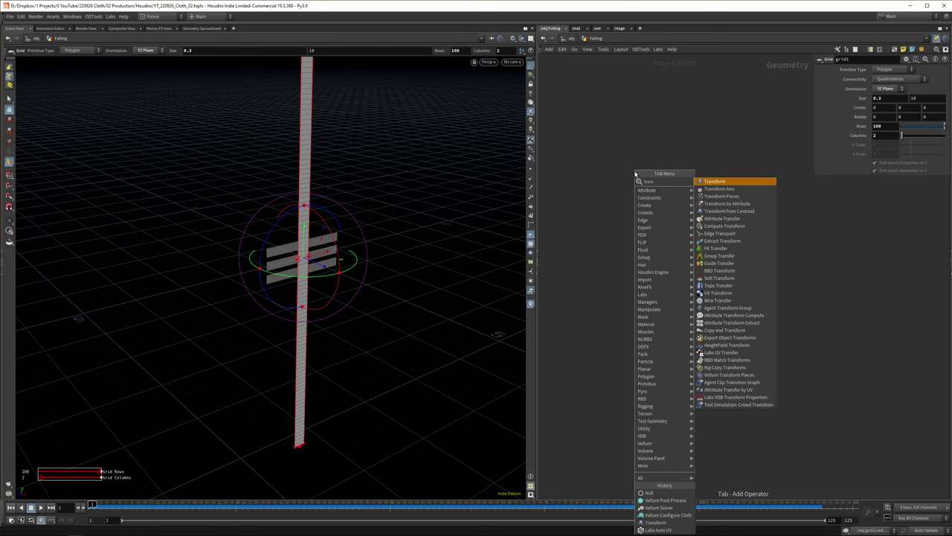
{"action": "key", "text": "Return"}
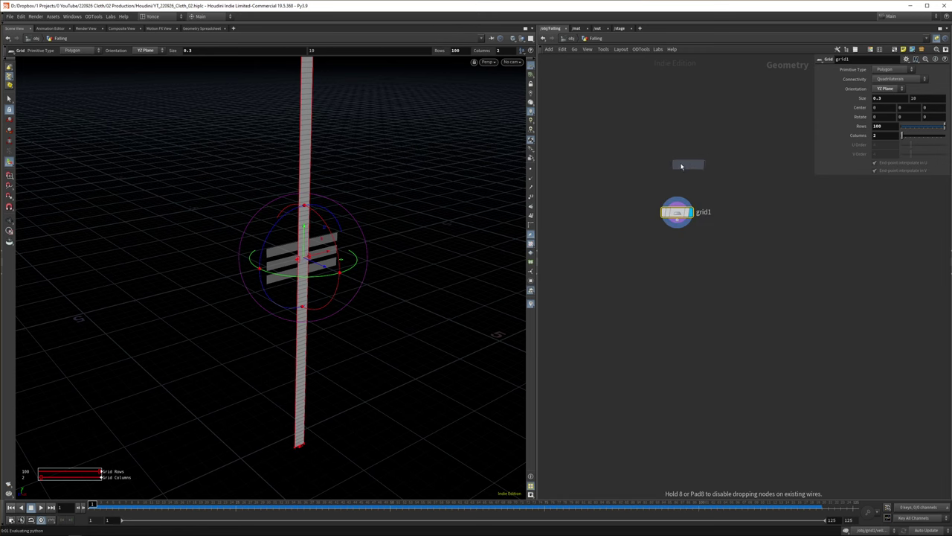
{"action": "left_click", "coordinate": [675, 256]}
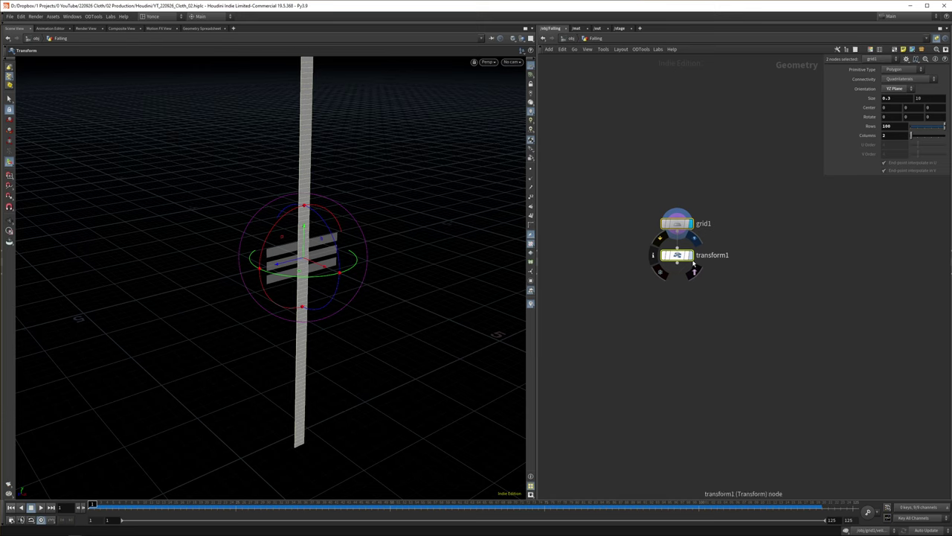
{"action": "left_click_drag", "start_coordinate": [347, 239], "coordinate": [344, 240]}
{"action": "left_click", "coordinate": [698, 243]}
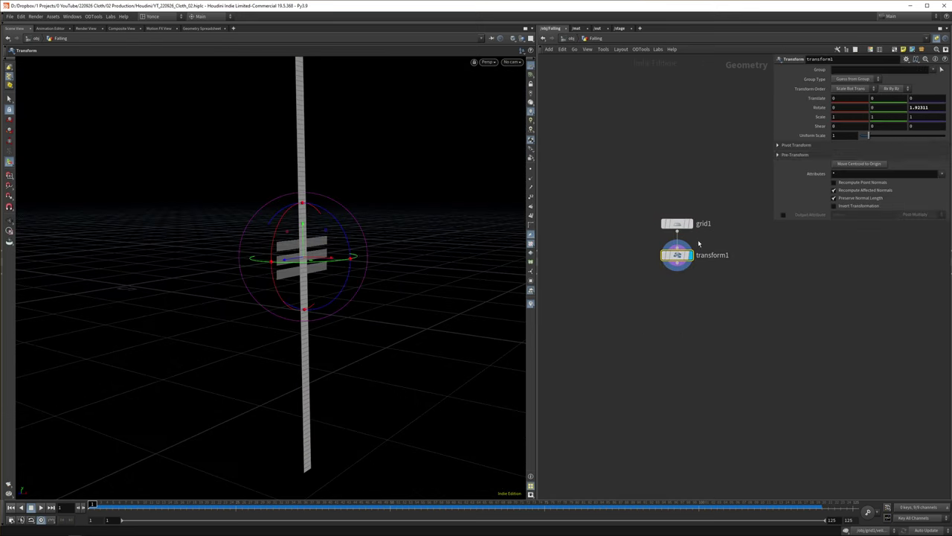
{"action": "left_click", "coordinate": [882, 326]}
{"action": "middle_click_drag", "start_coordinate": [819, 293], "coordinate": [810, 281]}
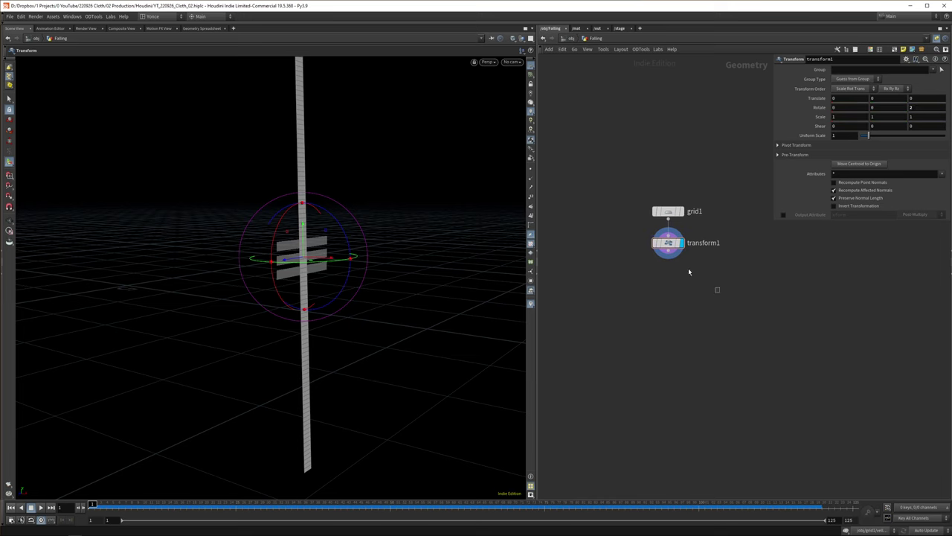
Add a Match Size node below the Transform and set Justify Y to Min
{"action": "key", "text": "Tab"}
{"action": "type", "text": "match si"}
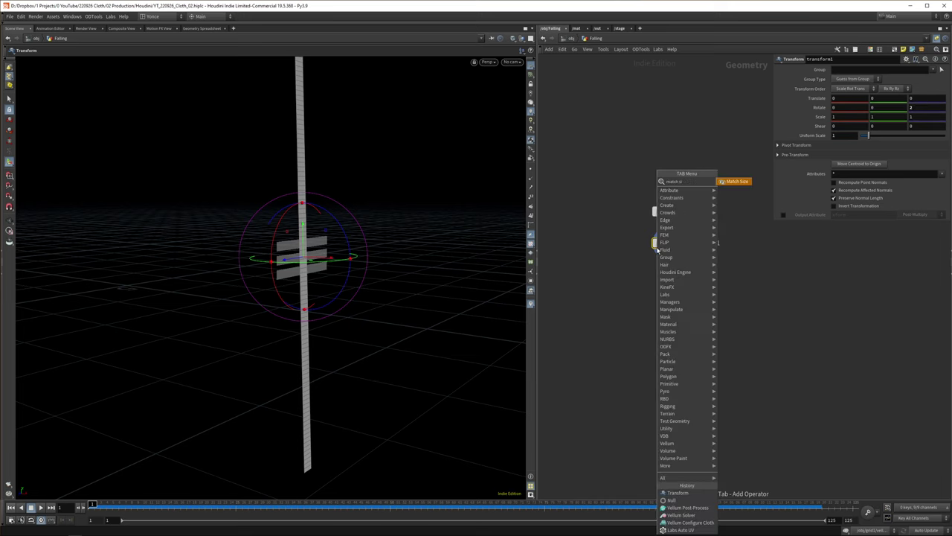
{"action": "key", "text": "Return"}
{"action": "left_click", "coordinate": [667, 274]}
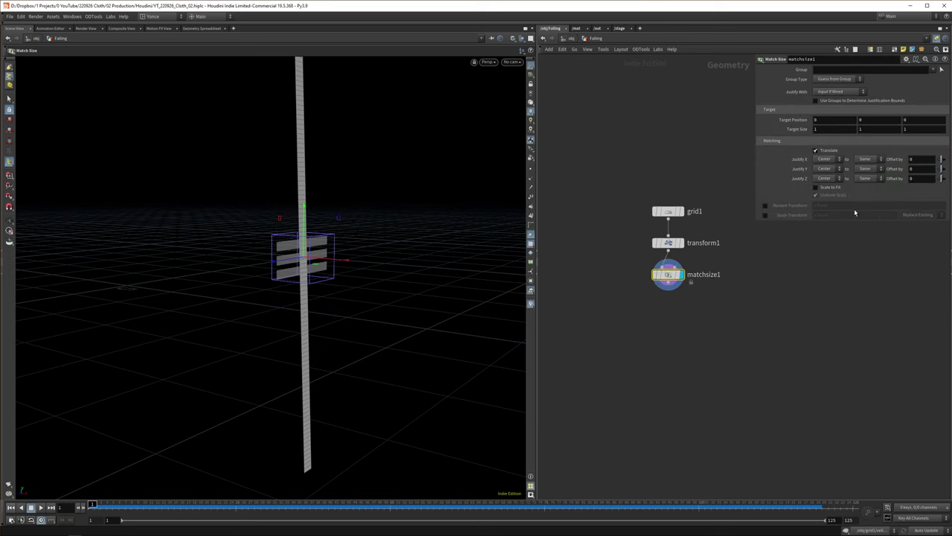
{"action": "left_click", "coordinate": [824, 169]}
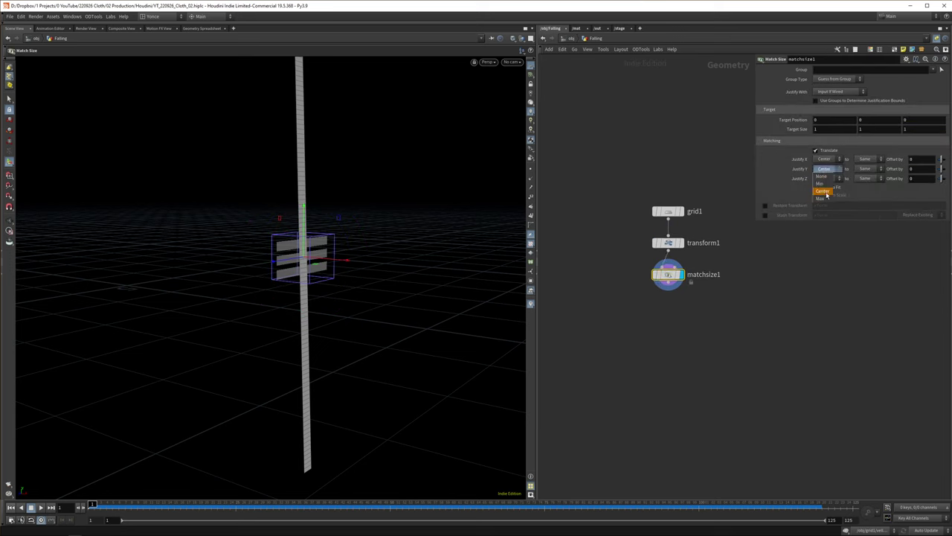
{"action": "left_click", "coordinate": [822, 184]}
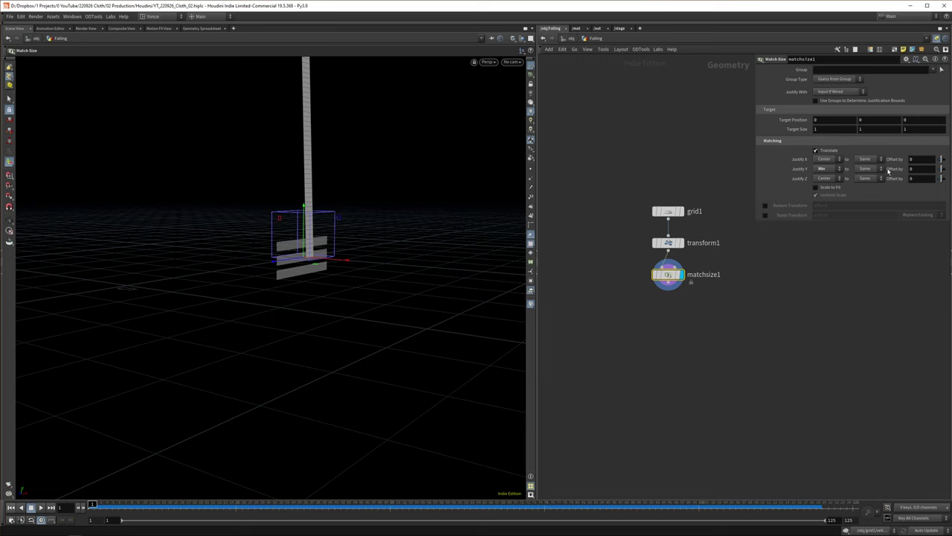
Set the Match Size node's Y offset to 0.5 and check the strip's position from several angles
{"action": "middle_click_drag", "start_coordinate": [931, 171], "coordinate": [949, 167]}
{"action": "middle_click_drag", "start_coordinate": [429, 162], "coordinate": [410, 350], "text": "alt"}
{"action": "right_click_drag", "start_coordinate": [410, 350], "coordinate": [365, 342], "text": "alt"}
{"action": "middle_click_drag", "start_coordinate": [312, 437], "coordinate": [278, 357], "text": "alt"}
{"action": "right_click_drag", "start_coordinate": [278, 357], "coordinate": [275, 94]}
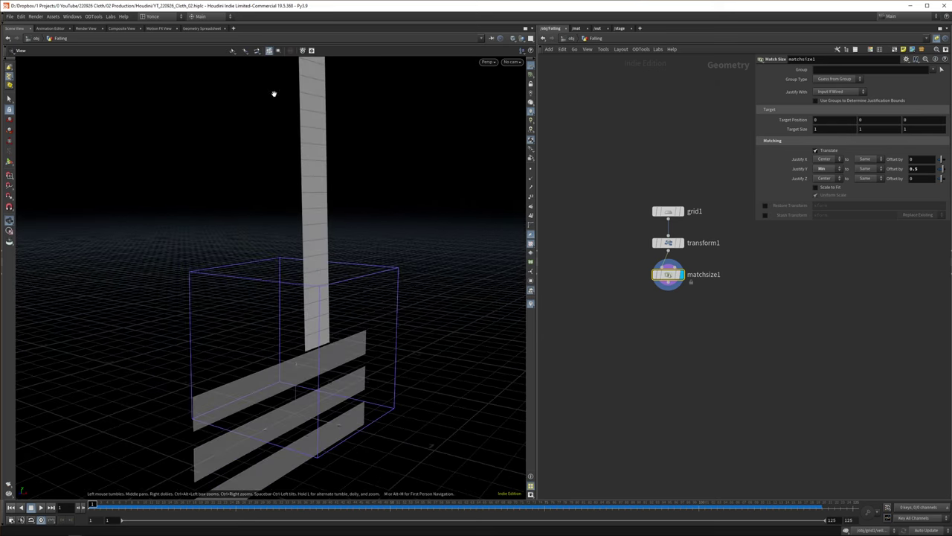
{"action": "left_click_drag", "start_coordinate": [333, 337], "coordinate": [332, 374]}
{"action": "right_click_drag", "start_coordinate": [366, 292], "coordinate": [397, 343]}
{"action": "left_click_drag", "start_coordinate": [396, 343], "coordinate": [426, 298]}
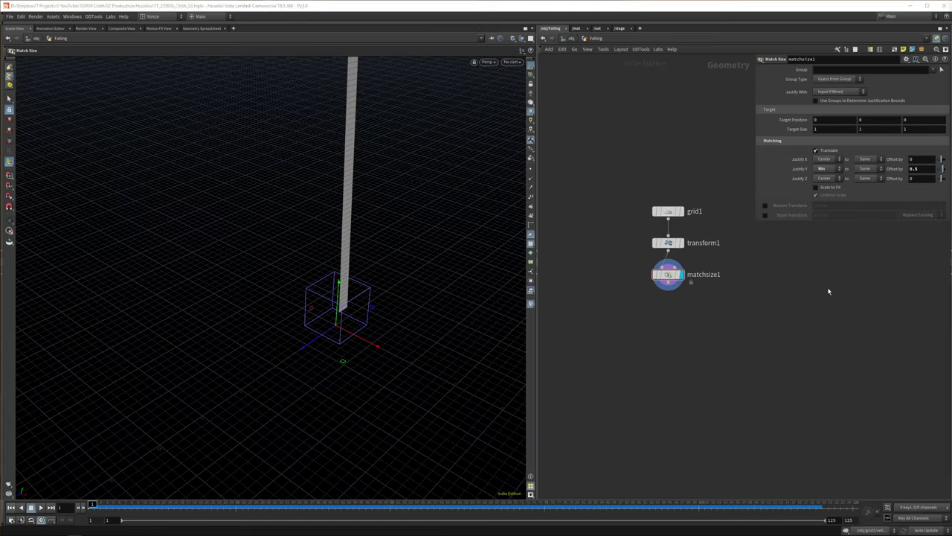
Add a Vellum Configure Cloth node below Match Size, with mass Unchanged and an edge length scale of 0.02
{"action": "key", "text": "Tab"}
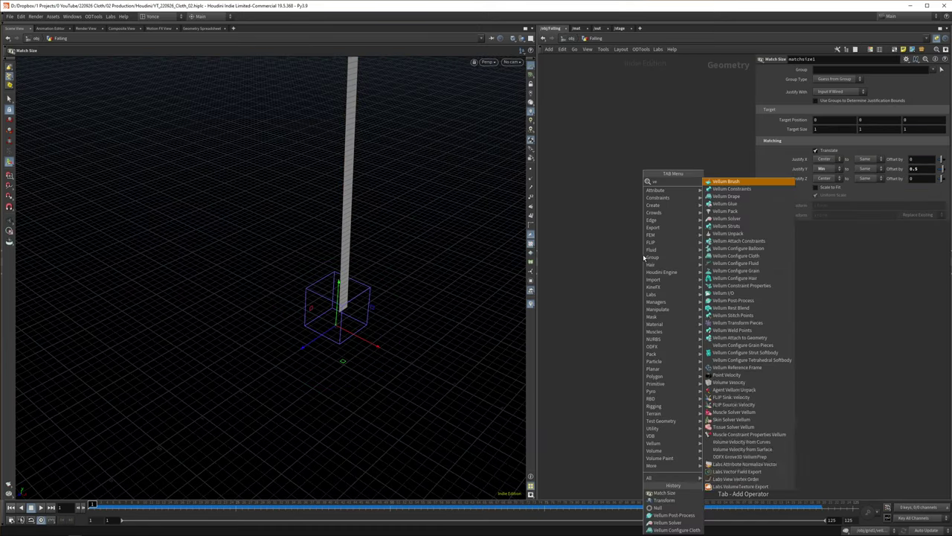
{"action": "type", "text": "vellum con"}
{"action": "key", "text": "Return"}
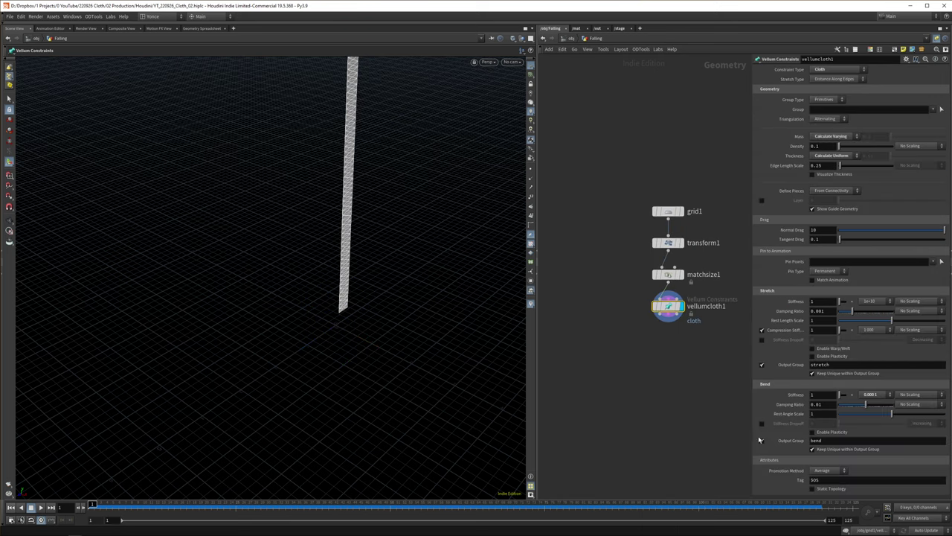
{"action": "left_click", "coordinate": [844, 136]}
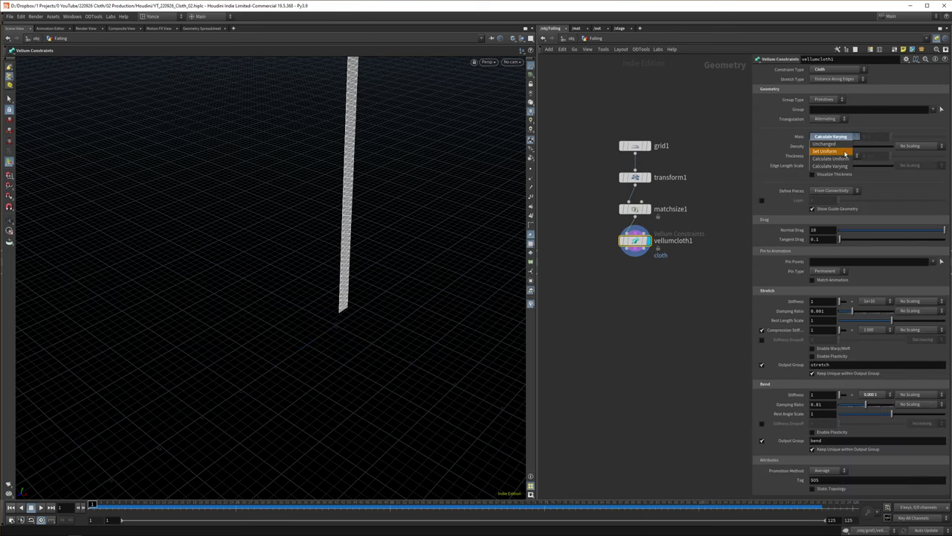
{"action": "left_click", "coordinate": [835, 145]}
{"action": "left_click_drag", "start_coordinate": [853, 157], "coordinate": [839, 157]}
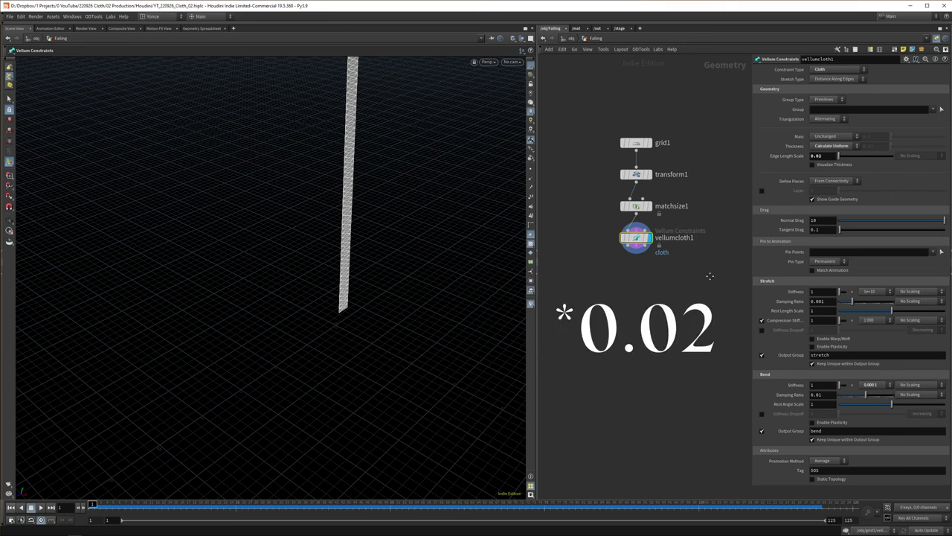
Set the falling cloth's normal drag to 80 and tangent drag to 0.8
{"action": "left_click", "coordinate": [829, 220]}
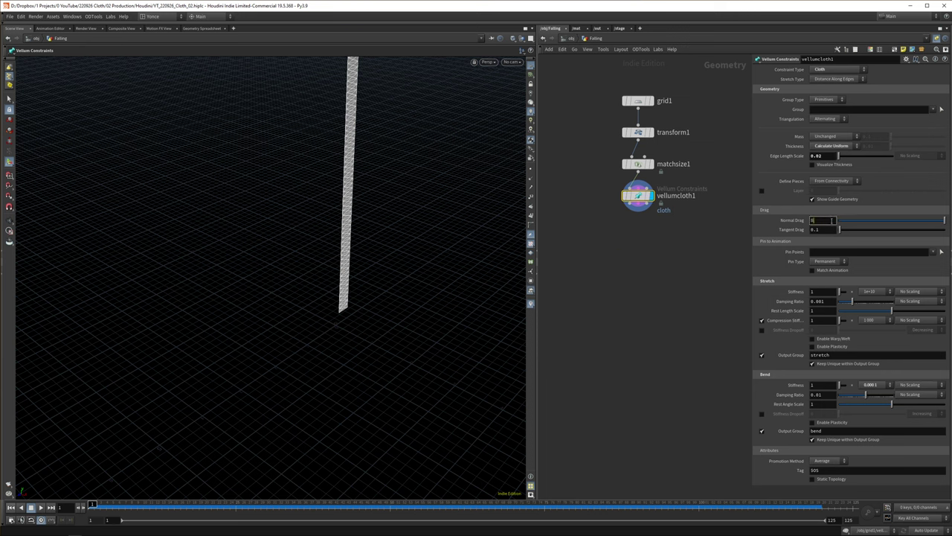
{"action": "type", "text": "80"}
{"action": "key", "text": "Tab"}
{"action": "type", "text": "1"}
Set the falling cloth's stretch damping ratio to 0.1 and raise its bend stiffness multiplier
{"action": "left_click", "coordinate": [833, 300]}
{"action": "type", "text": "0.1"}
{"action": "key", "text": "Return"}
{"action": "left_click", "coordinate": [865, 384]}
{"action": "left_click", "coordinate": [870, 291]}
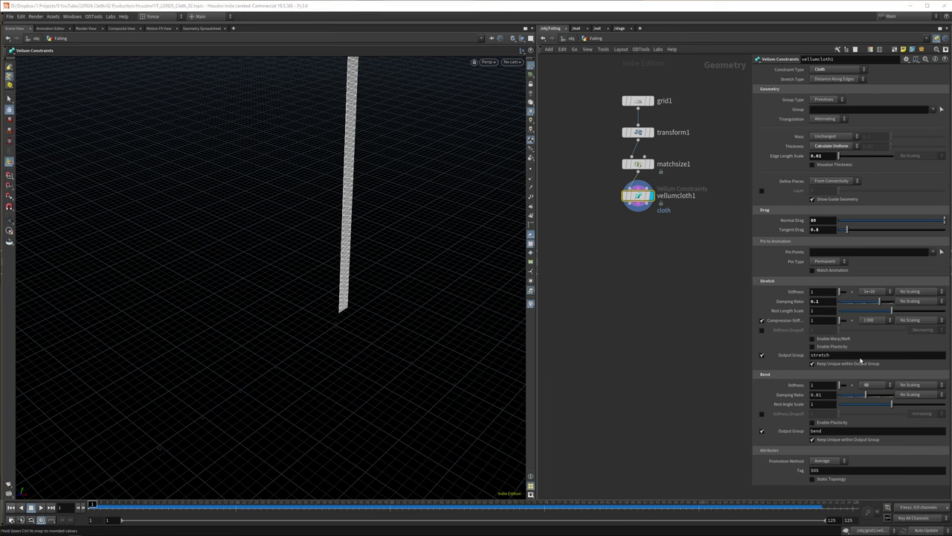
Set the falling cloth's bend damping ratio to 0.11
{"action": "left_click", "coordinate": [818, 395]}
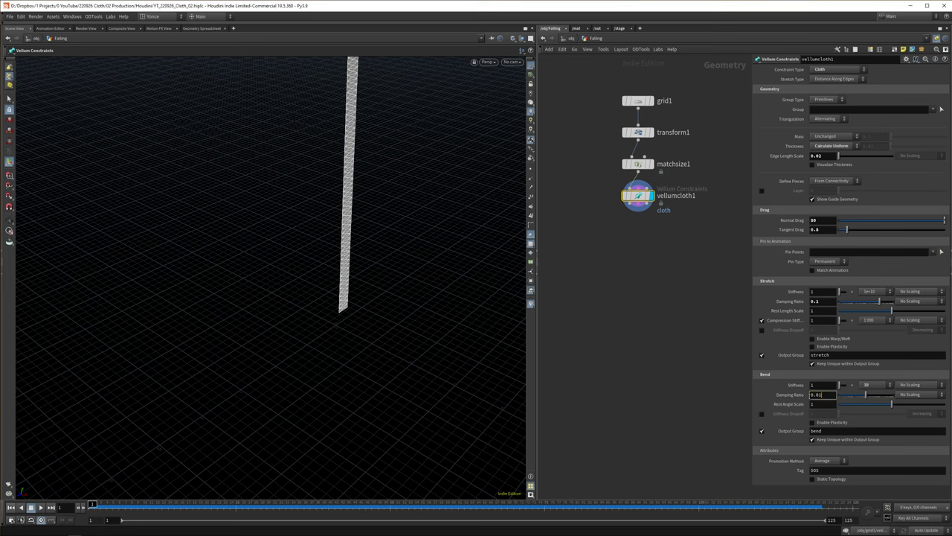
{"action": "type", "text": "0.11"}
{"action": "key", "text": "Return"}
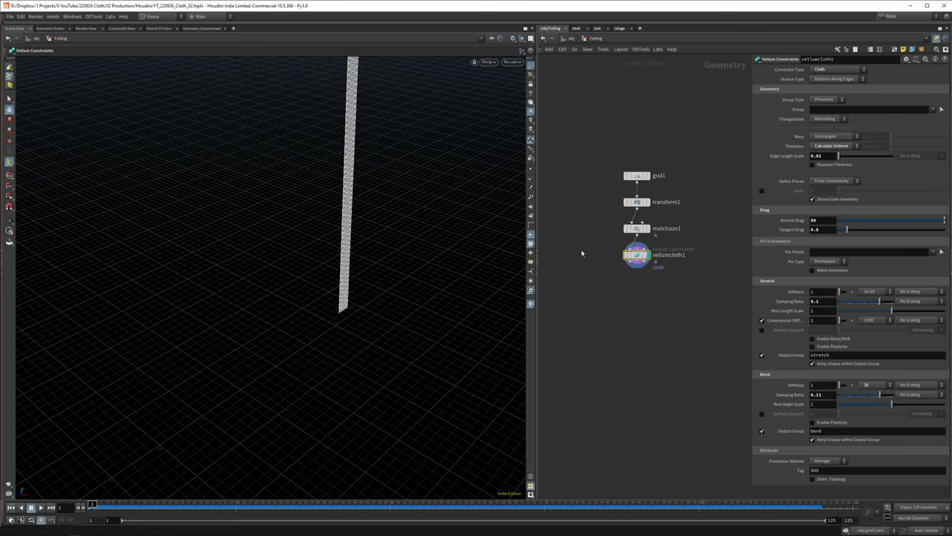
Add a Vellum Solver below the cloth constraints and enable its ground position at 0, 0, 0
{"action": "key", "text": "Tab"}
{"action": "type", "text": "vellum"}
{"action": "key", "text": "Escape"}
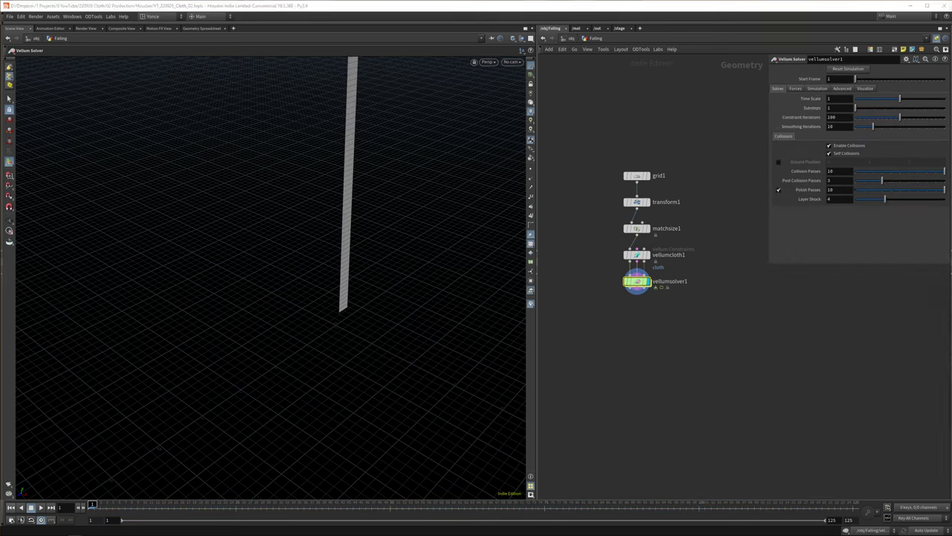
{"action": "left_click", "coordinate": [794, 89]}
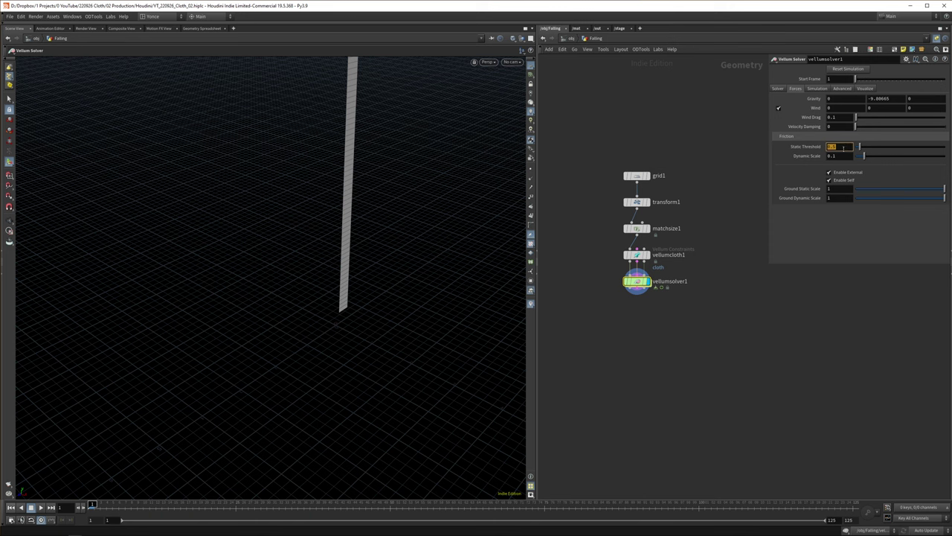
{"action": "type", "text": "10"}
{"action": "key", "text": "Return"}
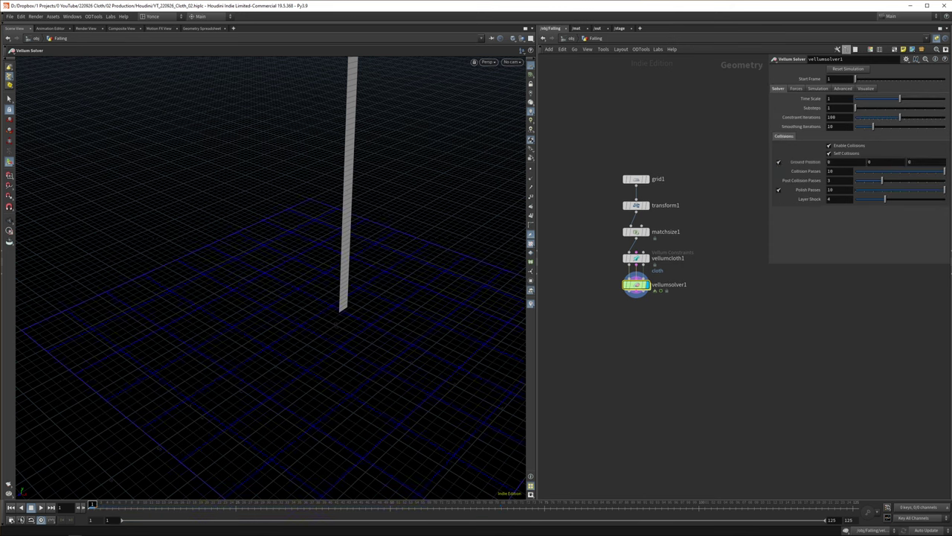
Play the falling strip simulation twice and examine from several angles how the cloth folds on the ground
{"action": "left_click", "coordinate": [41, 506]}
{"action": "left_click_drag", "start_coordinate": [504, 320], "coordinate": [357, 265], "text": "alt"}
{"action": "right_click_drag", "start_coordinate": [357, 266], "coordinate": [357, 278], "text": "alt"}
{"action": "left_click_drag", "start_coordinate": [357, 279], "coordinate": [335, 327], "text": "alt"}
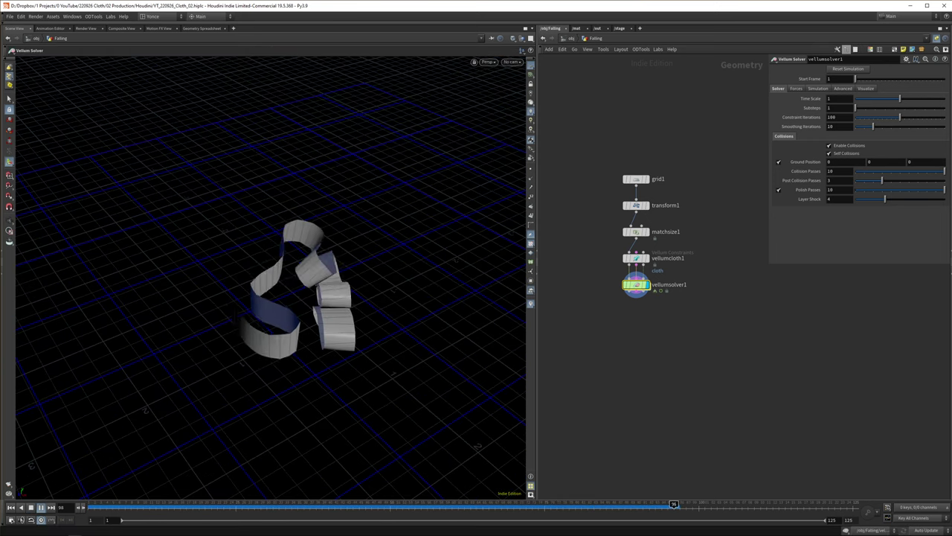
{"action": "left_click", "coordinate": [10, 506]}
{"action": "left_click", "coordinate": [41, 507]}
{"action": "middle_click_drag", "start_coordinate": [417, 304], "coordinate": [398, 315], "text": "alt"}
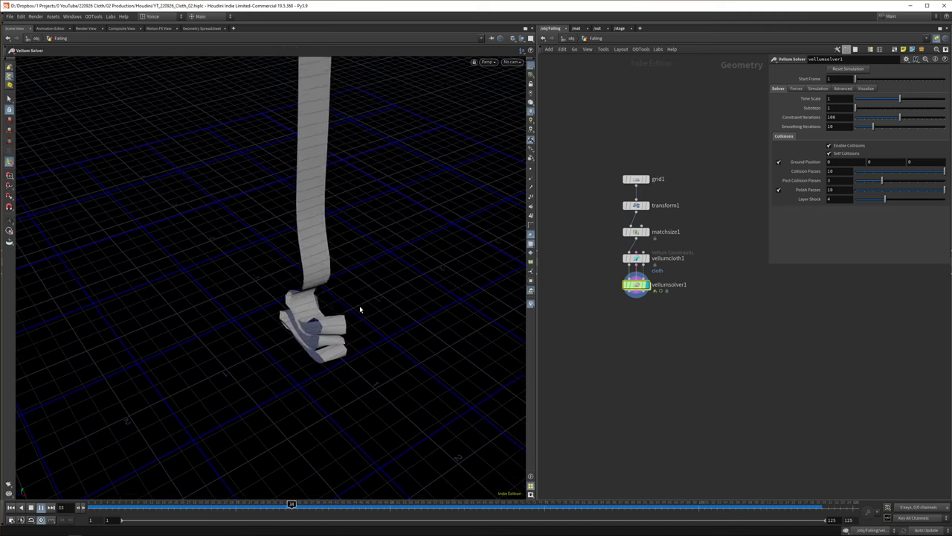
{"action": "left_click_drag", "start_coordinate": [377, 310], "coordinate": [372, 314], "text": "alt"}
{"action": "left_click", "coordinate": [11, 506]}
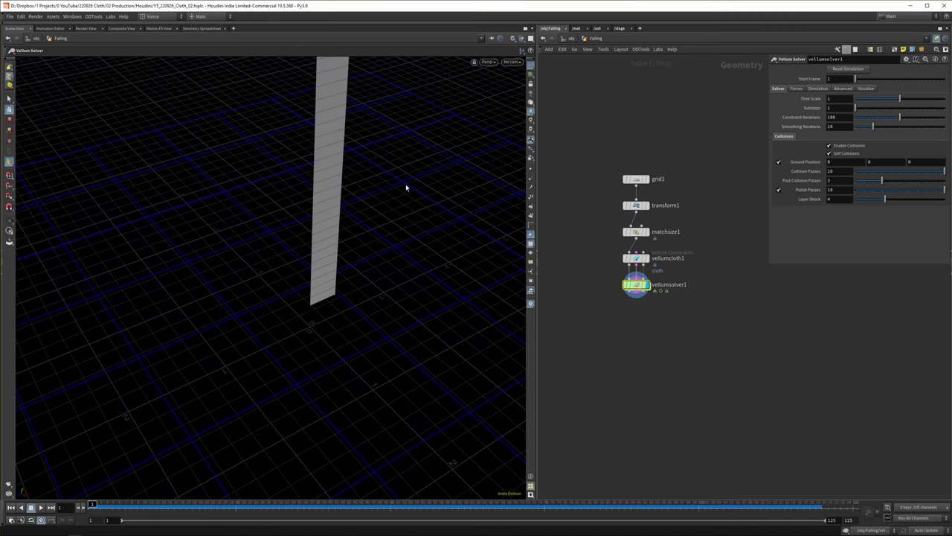
Set the Vellum Solver's velocity damping to 0.1 and static friction threshold to 10, and replay the simulation
{"action": "left_click_drag", "start_coordinate": [708, 324], "coordinate": [624, 283]}
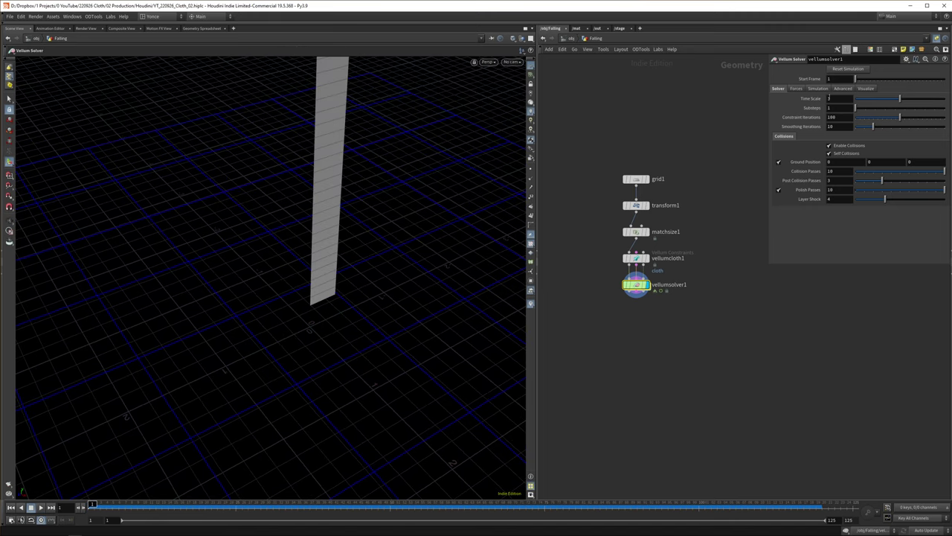
{"action": "left_click", "coordinate": [800, 88]}
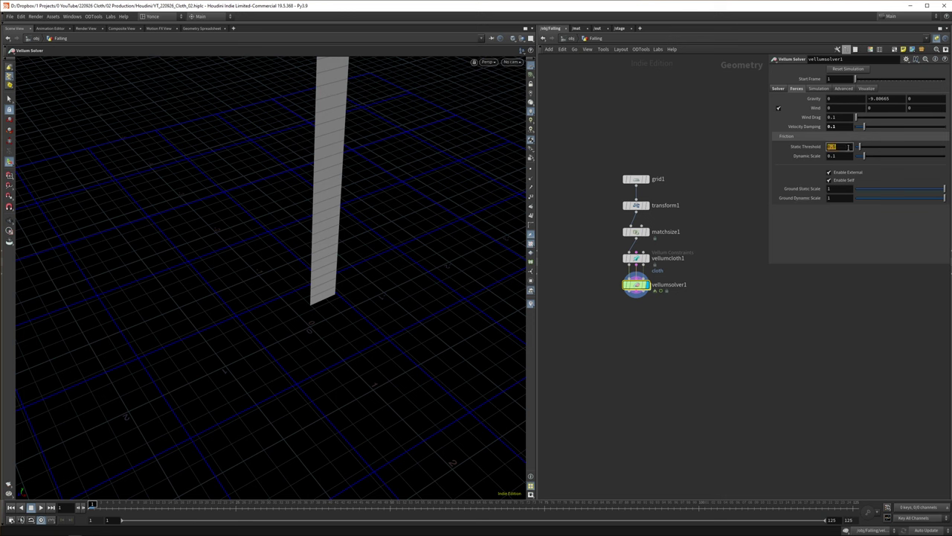
{"action": "type", "text": "10"}
{"action": "key", "text": "Return"}
{"action": "left_click", "coordinate": [44, 508]}
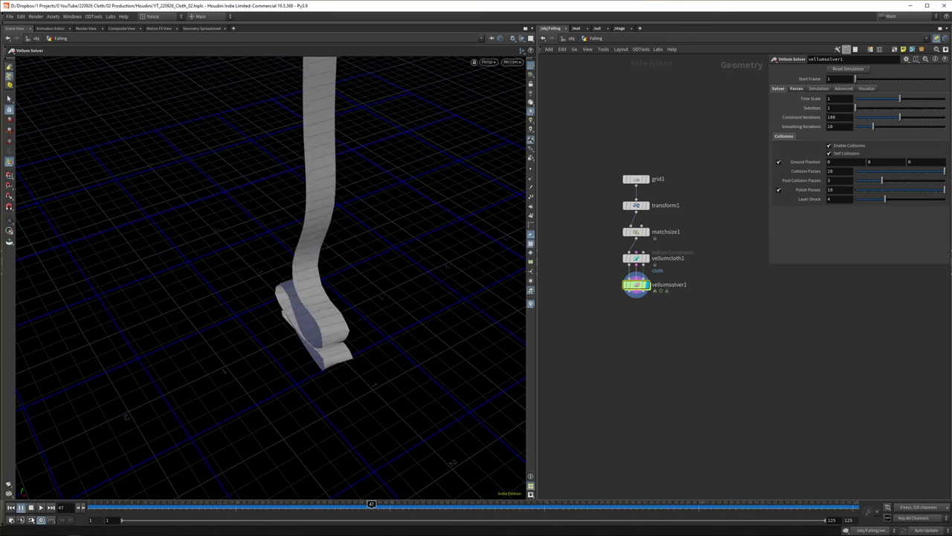
Set the Vellum Solver's substeps to 3 and replay the simulation, checking the folding strip from several angles
{"action": "left_click", "coordinate": [10, 508]}
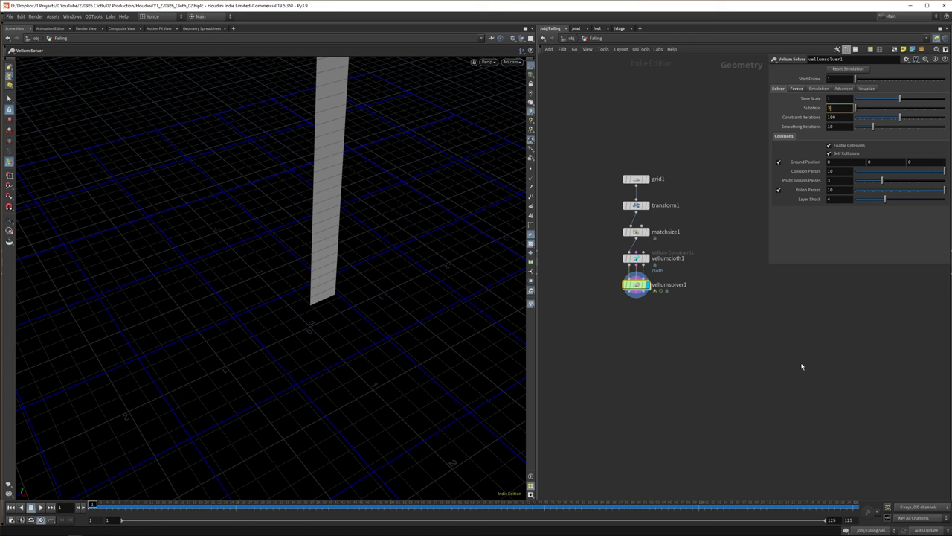
{"action": "key", "text": "Return"}
{"action": "key", "text": "Up"}
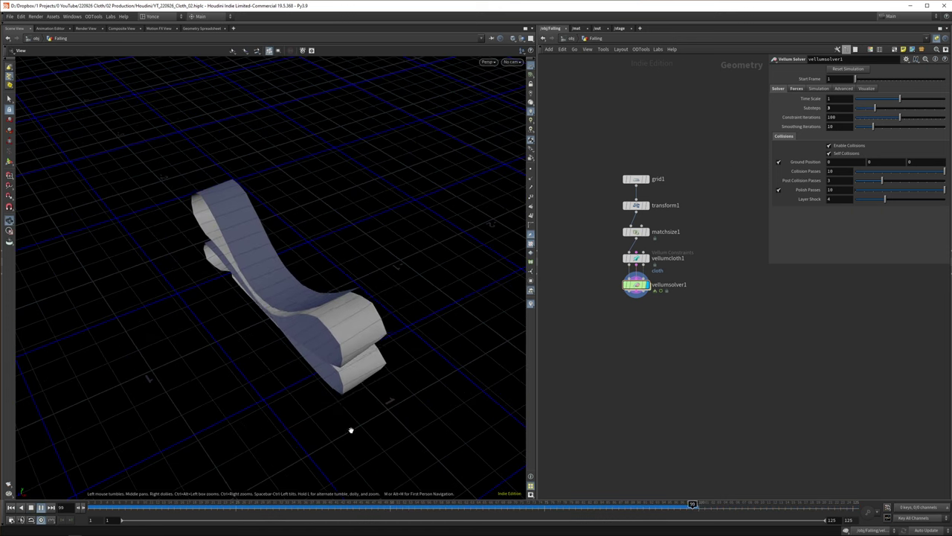
{"action": "left_click_drag", "start_coordinate": [351, 430], "coordinate": [377, 392], "text": "alt"}
{"action": "left_click_drag", "start_coordinate": [345, 347], "coordinate": [336, 357], "text": "alt"}
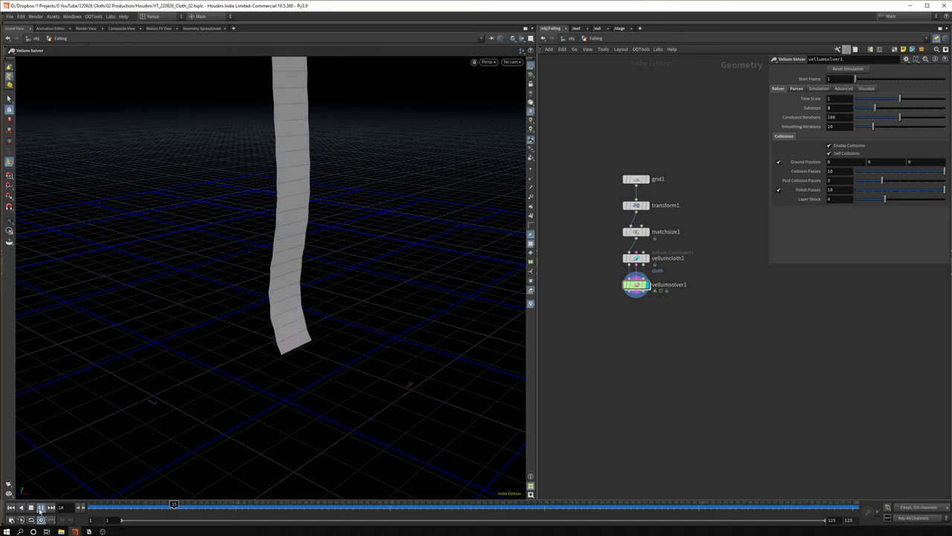
Add a Vellum Post-Process node below the solver with Extrude by Thickness enabled and Catmull-Clark subdivision
{"action": "left_click_drag", "start_coordinate": [819, 298], "coordinate": [591, 285]}
{"action": "key", "text": "Tab"}
{"action": "type", "text": "post"}
{"action": "key", "text": "Return"}
{"action": "key", "text": "Return"}
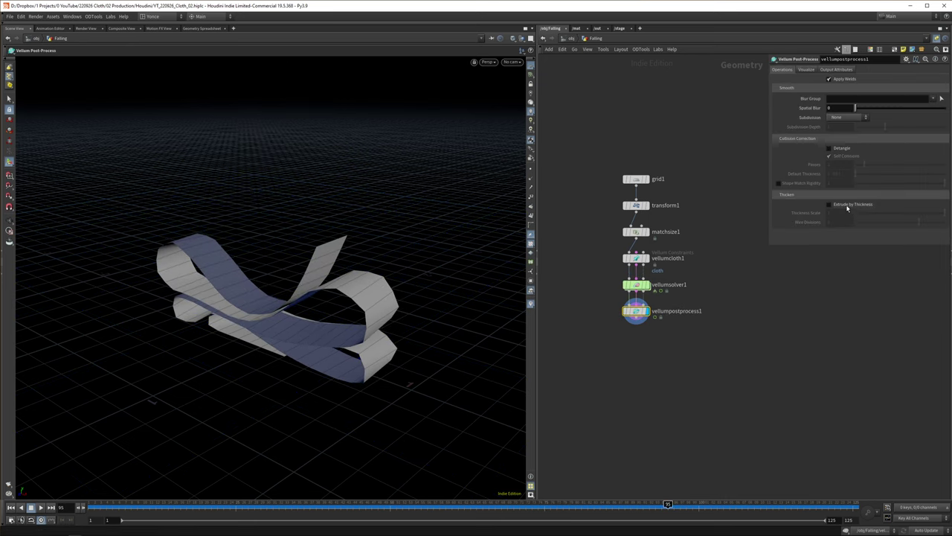
{"action": "left_click", "coordinate": [847, 205]}
{"action": "left_click", "coordinate": [854, 118]}
{"action": "left_click", "coordinate": [842, 132]}
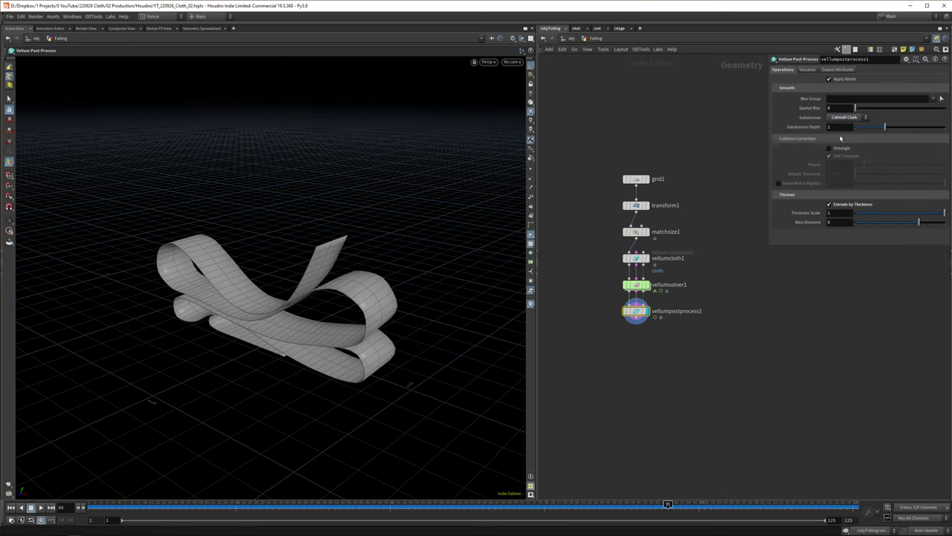
{"action": "left_click_drag", "start_coordinate": [203, 278], "coordinate": [268, 238]}
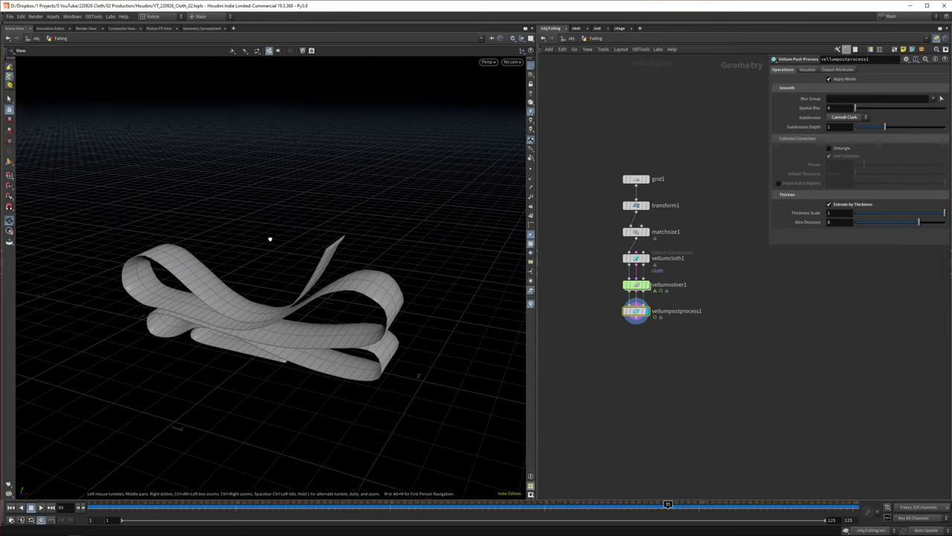
Return to the object level, add a Grid geometry object below Falling, and rename it Circle
{"action": "key", "text": "u"}
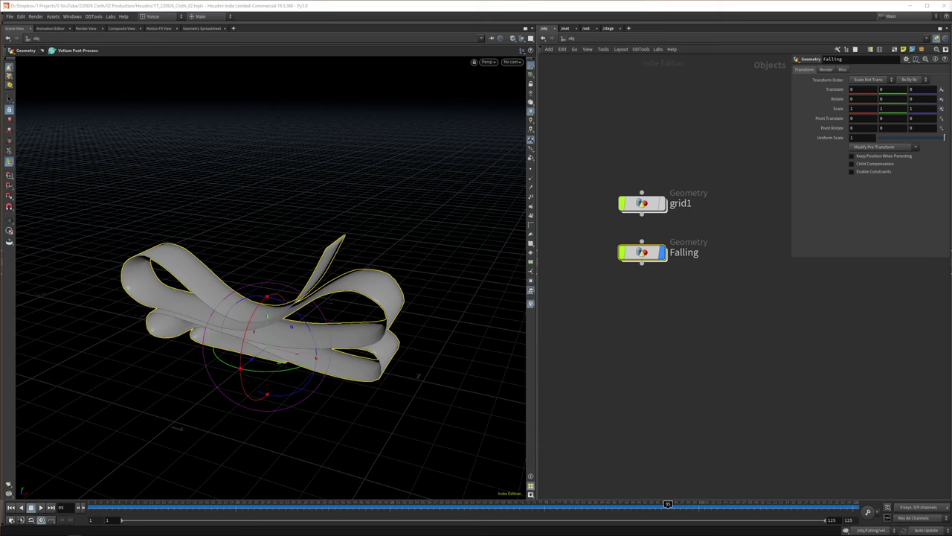
{"action": "left_click", "coordinate": [678, 252]}
{"action": "left_click", "coordinate": [610, 319]}
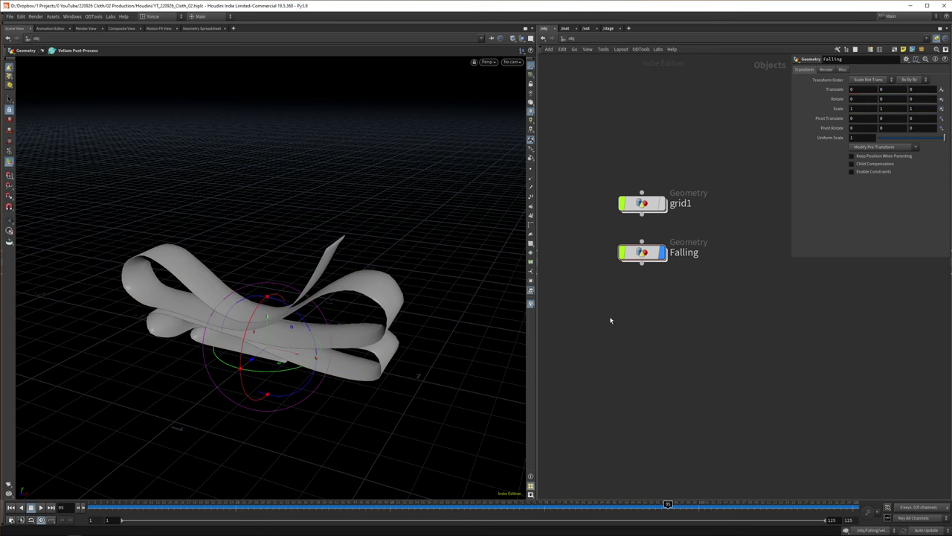
{"action": "key", "text": "Tab"}
{"action": "key", "text": "Return"}
{"action": "left_click", "coordinate": [611, 320]}
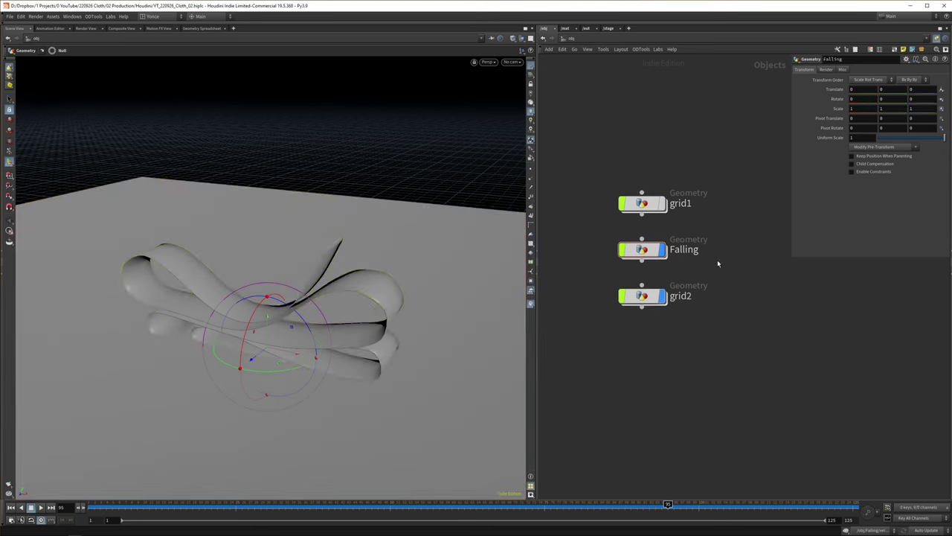
{"action": "double_click", "coordinate": [680, 298]}
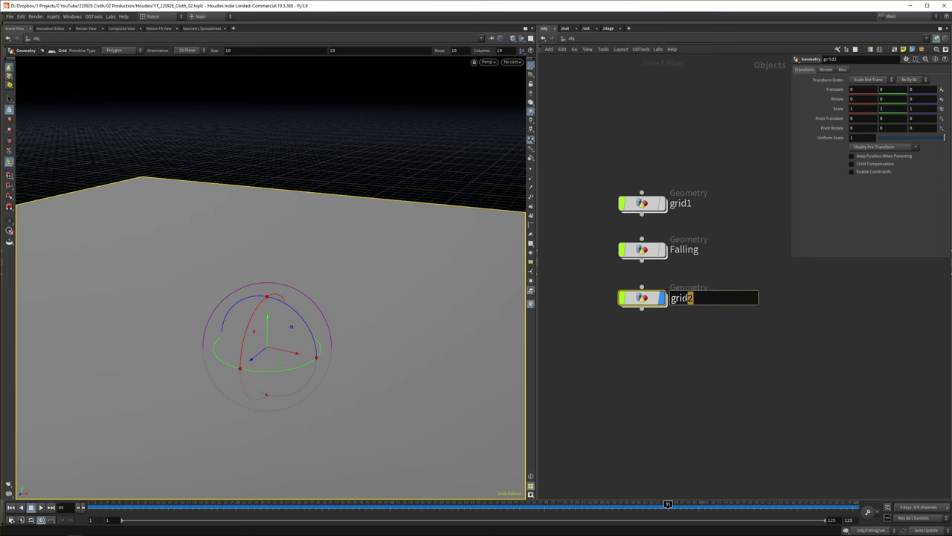
{"action": "type", "text": "Circle"}
{"action": "key", "text": "Return"}
Inside the Circle object, set the grid's size to 0.1 by 3 and its rows to 300
{"action": "key", "text": "i"}
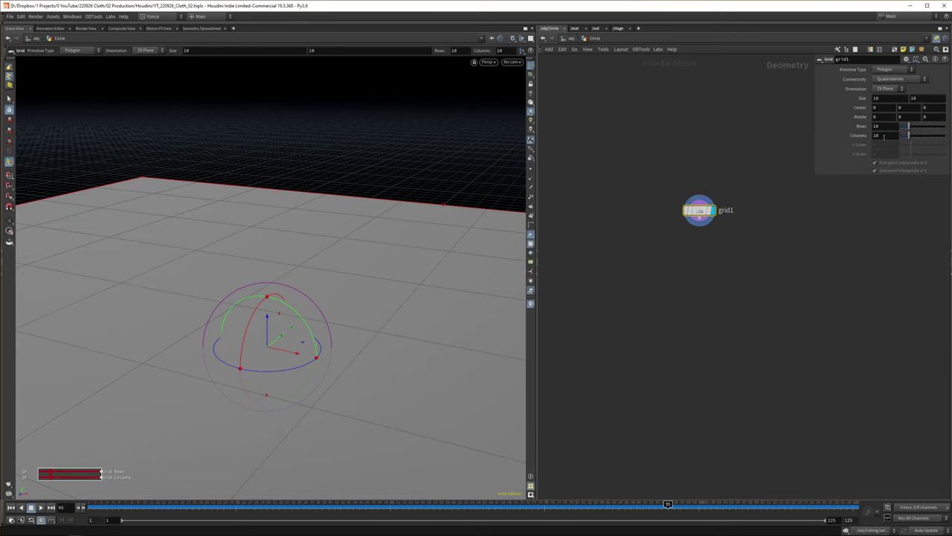
{"action": "left_click", "coordinate": [885, 98]}
{"action": "type", "text": "0.1"}
{"action": "key", "text": "Tab"}
{"action": "type", "text": "3"}
{"action": "key", "text": "Return"}
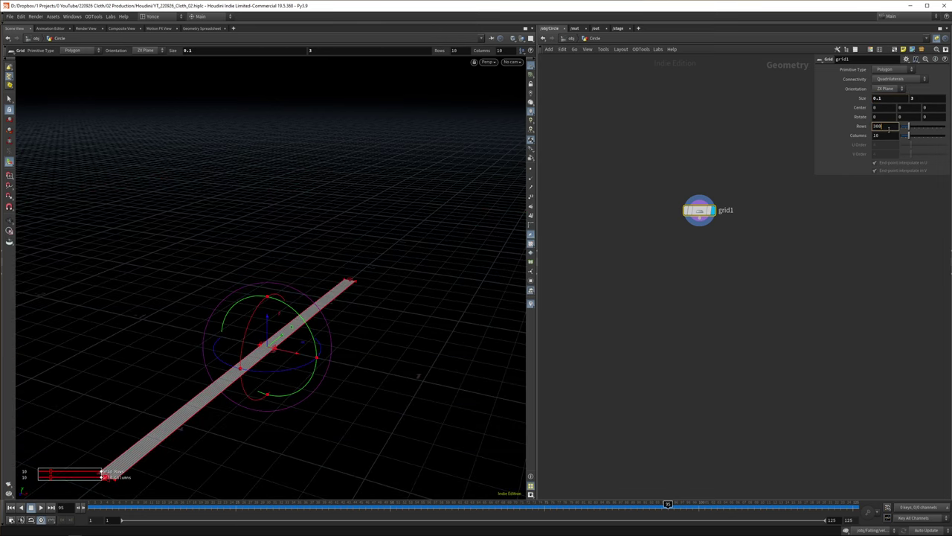
{"action": "key", "text": "Return"}
{"action": "left_click_drag", "start_coordinate": [335, 298], "coordinate": [276, 168], "text": "alt"}
{"action": "right_click_drag", "start_coordinate": [276, 168], "coordinate": [265, 39], "text": "alt"}
{"action": "right_click_drag", "start_coordinate": [334, 242], "coordinate": [270, 391], "text": "alt"}
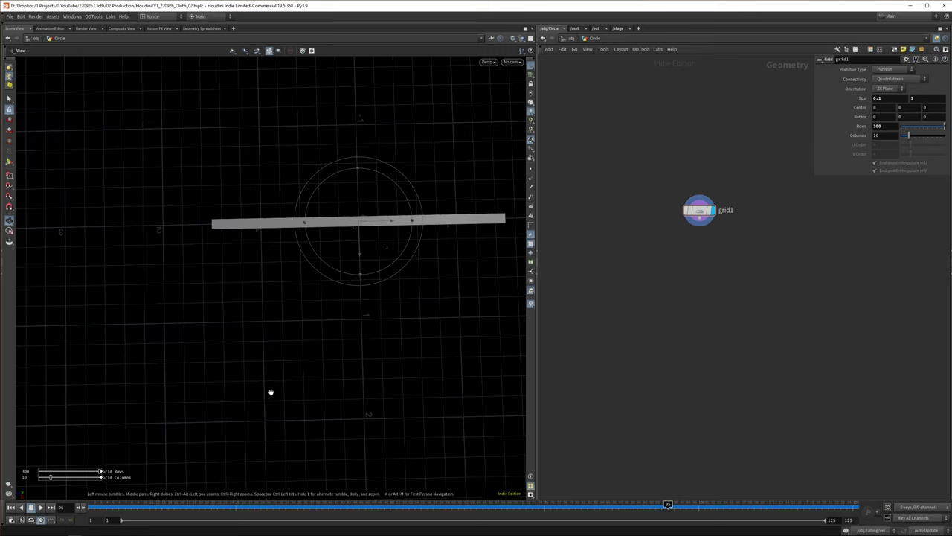
Add a Labs Auto UV node below the grid and inspect the UV pattern on the strip
{"action": "key", "text": "Tab"}
{"action": "type", "text": "autouv"}
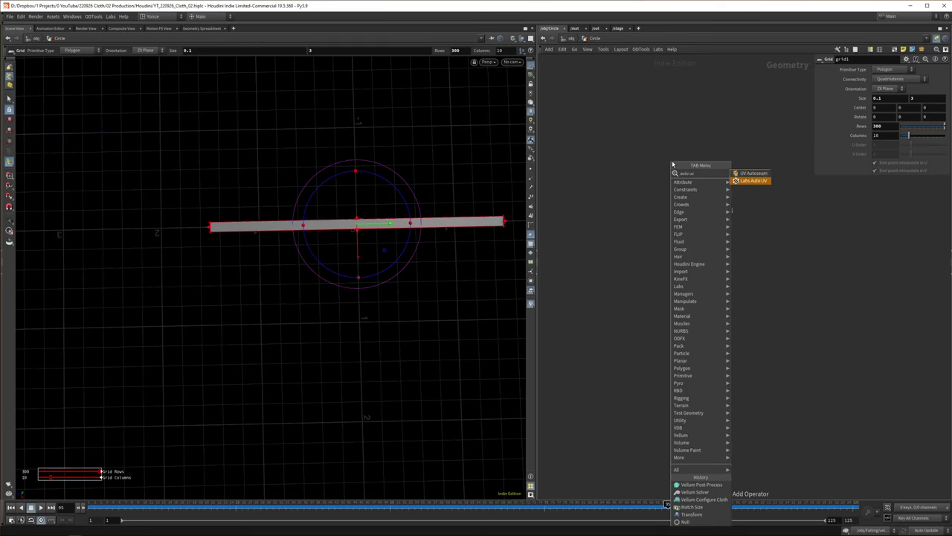
{"action": "key", "text": "Return"}
{"action": "right_click_drag", "start_coordinate": [379, 268], "coordinate": [374, 195], "text": "alt"}
{"action": "left_click_drag", "start_coordinate": [374, 195], "coordinate": [379, 149], "text": "alt"}
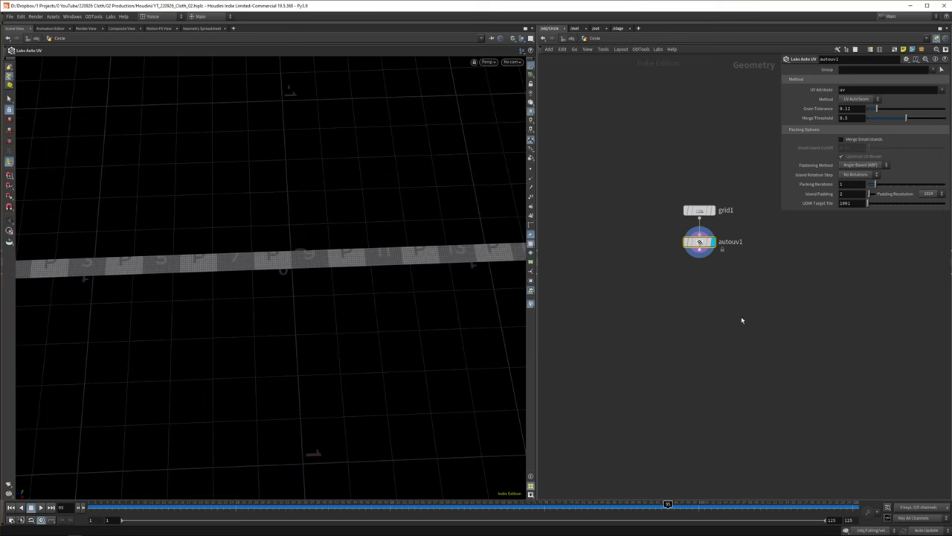
Add a Match Size node below Auto UV with Justify Z set to Min
{"action": "left_click_drag", "start_coordinate": [738, 309], "coordinate": [647, 236]}
{"action": "key", "text": "Tab"}
{"action": "type", "text": "match si"}
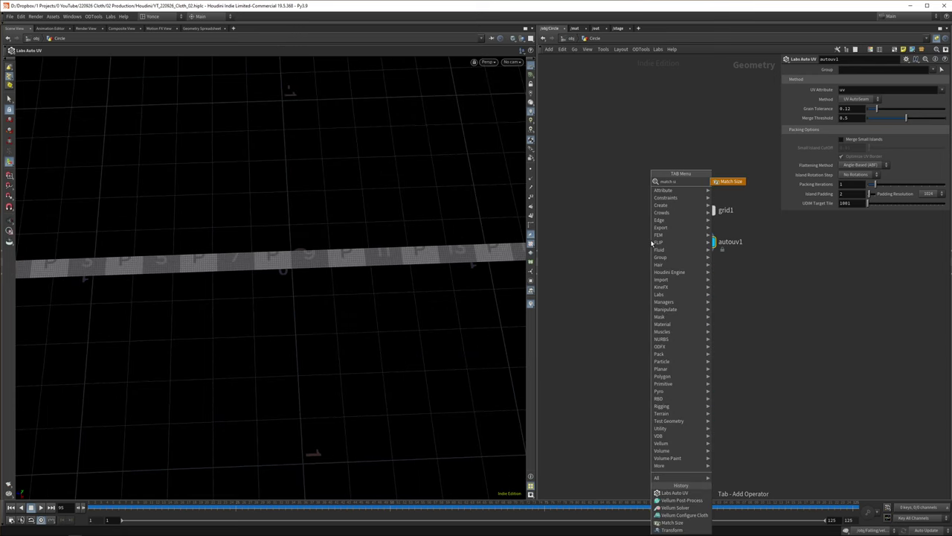
{"action": "key", "text": "Return"}
{"action": "left_click", "coordinate": [699, 273]}
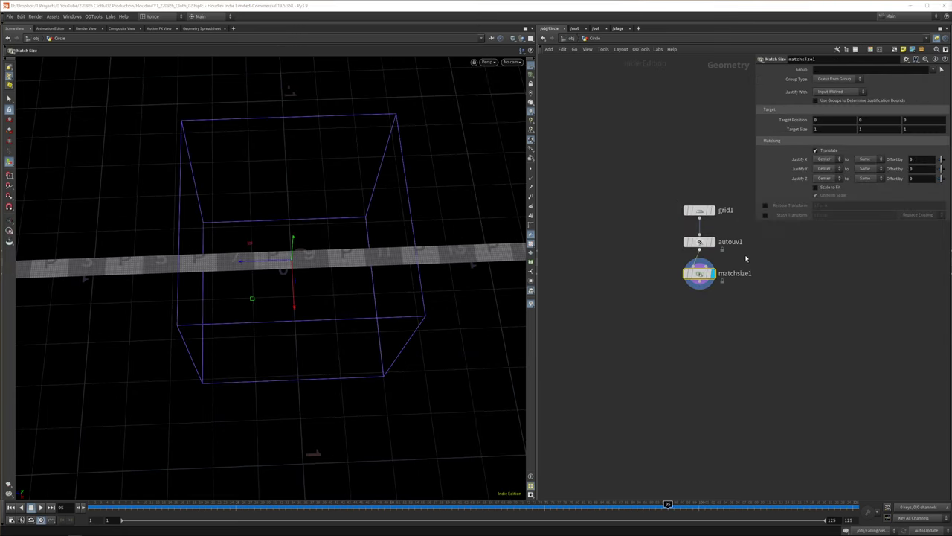
{"action": "left_click", "coordinate": [825, 178]}
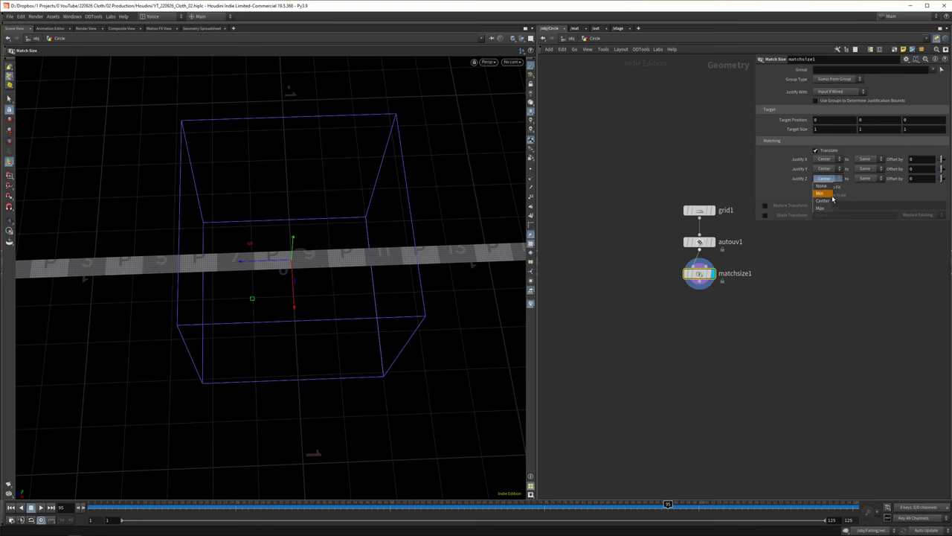
{"action": "left_click", "coordinate": [831, 194]}
{"action": "left_click_drag", "start_coordinate": [370, 311], "coordinate": [294, 312], "text": "alt"}
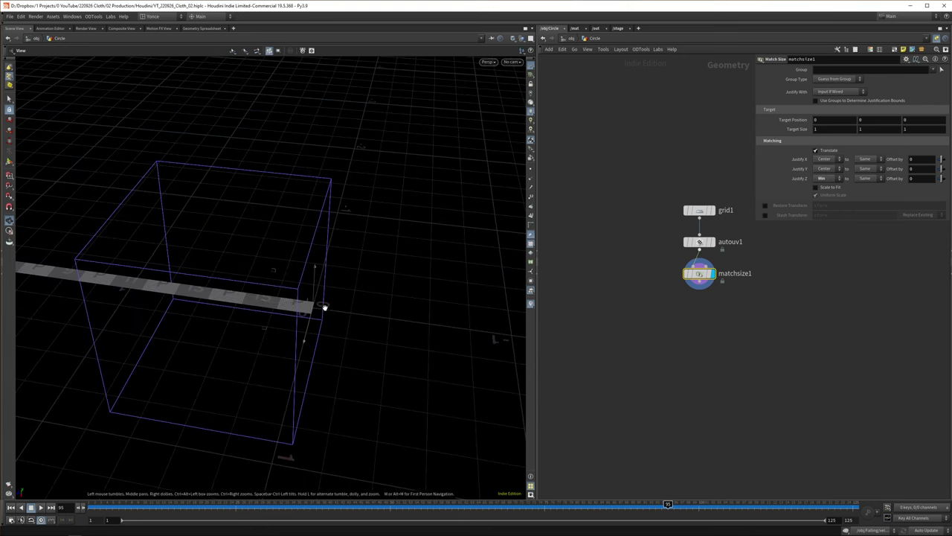
Add a Transform node below Match Size and set its X translation to 0.2
{"action": "key", "text": "Return"}
{"action": "key", "text": "Tab"}
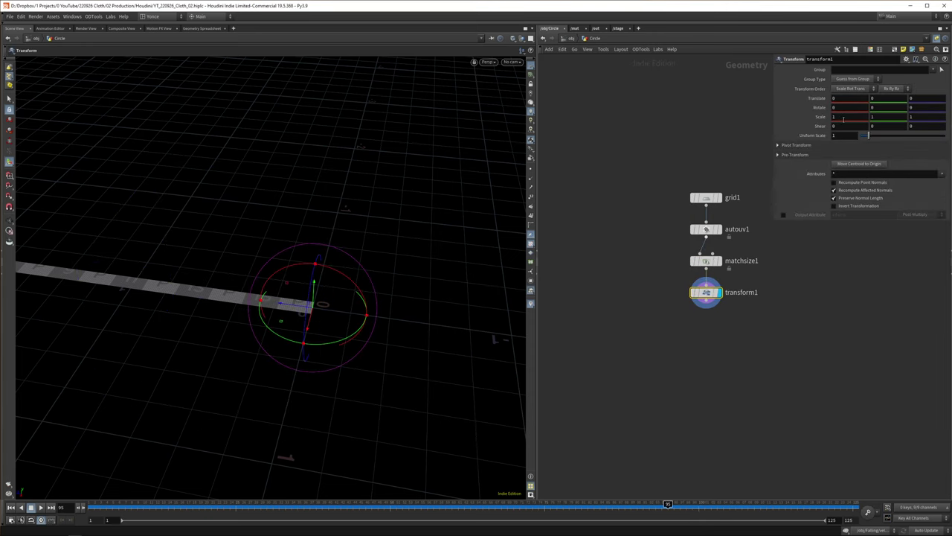
{"action": "type", "text": "0.2"}
{"action": "key", "text": "Return"}
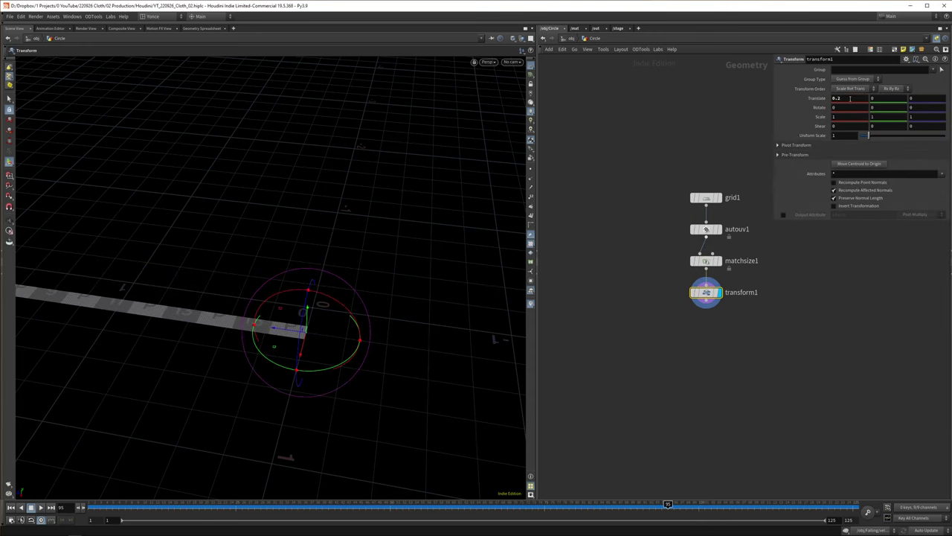
{"action": "scroll", "coordinate": [763, 297], "scroll_direction": "down", "scroll_amount": 1}
Add a Copy and Transform node below the Transform with a total number of 16
{"action": "key", "text": "Tab"}
{"action": "type", "text": "copy"}
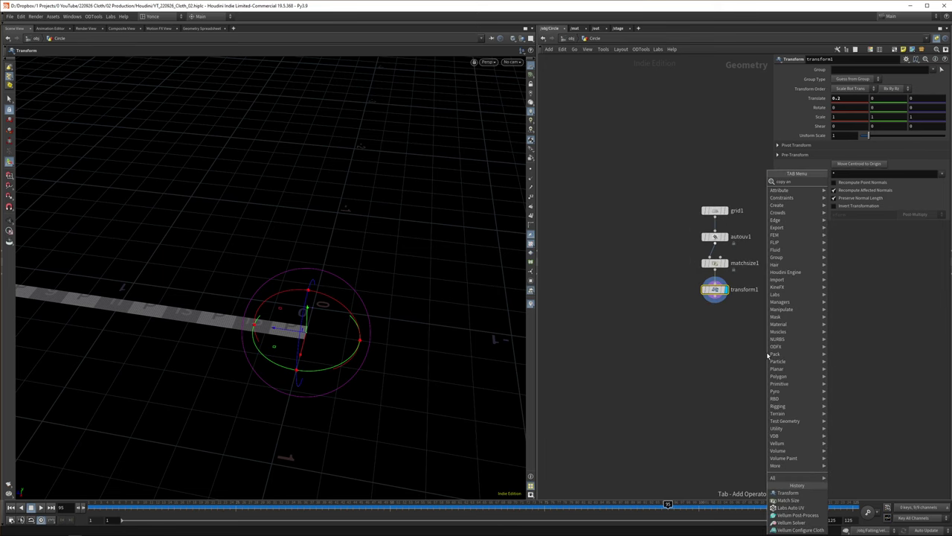
{"action": "key", "text": "Return"}
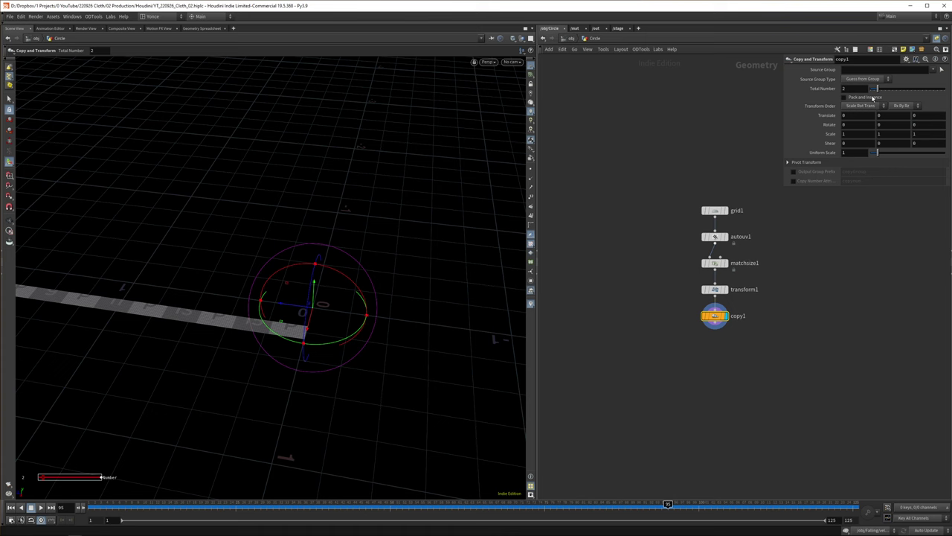
{"action": "left_click", "coordinate": [866, 90]}
{"action": "key", "text": "Return"}
{"action": "key", "text": "Escape"}
Try rotating the strip copies around the origin in the viewport and undo the changes
{"action": "mouse_move", "coordinate": [357, 290]}
{"action": "left_mouse_down"}
{"action": "mouse_move", "coordinate": [423, 383]}
{"action": "mouse_move", "coordinate": [444, 304]}
{"action": "mouse_move", "coordinate": [376, 311]}
{"action": "mouse_move", "coordinate": [354, 280]}
{"action": "left_mouse_up"}
{"action": "key", "text": "Return"}
{"action": "left_click_drag", "start_coordinate": [281, 251], "coordinate": [216, 260]}
{"action": "key", "text": "ctrl+z"}
{"action": "key", "text": "ctrl+y"}
{"action": "mouse_move", "coordinate": [304, 293]}
{"action": "left_mouse_down", "text": "alt"}
{"action": "mouse_move", "coordinate": [282, 225]}
{"action": "mouse_move", "coordinate": [311, 268]}
{"action": "mouse_move", "coordinate": [303, 298]}
{"action": "left_mouse_up", "text": "alt"}
{"action": "key", "text": "ctrl+z"}
{"action": "key", "text": "ctrl+z"}
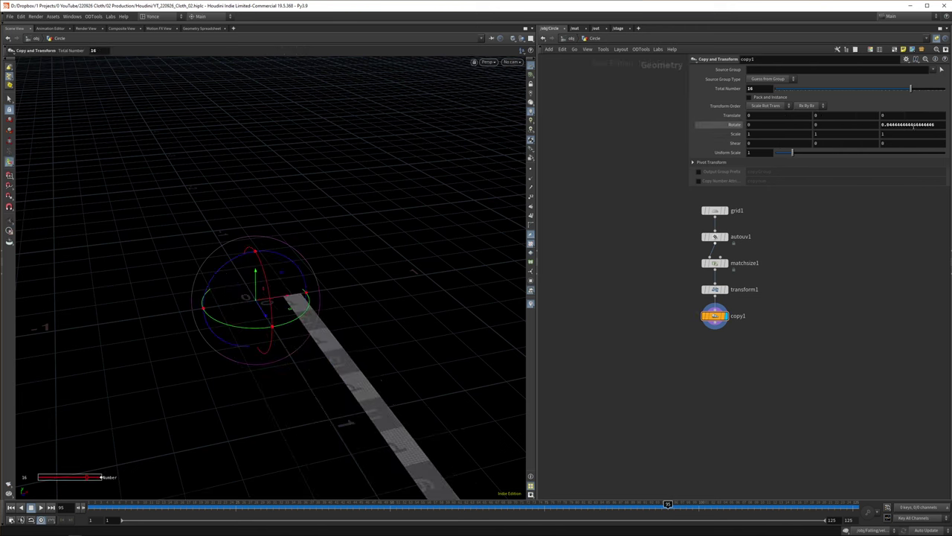
Set the Copy and Transform node's Z rotation to 360 divided by a relative reference to its total number
{"action": "right_click", "coordinate": [760, 88]}
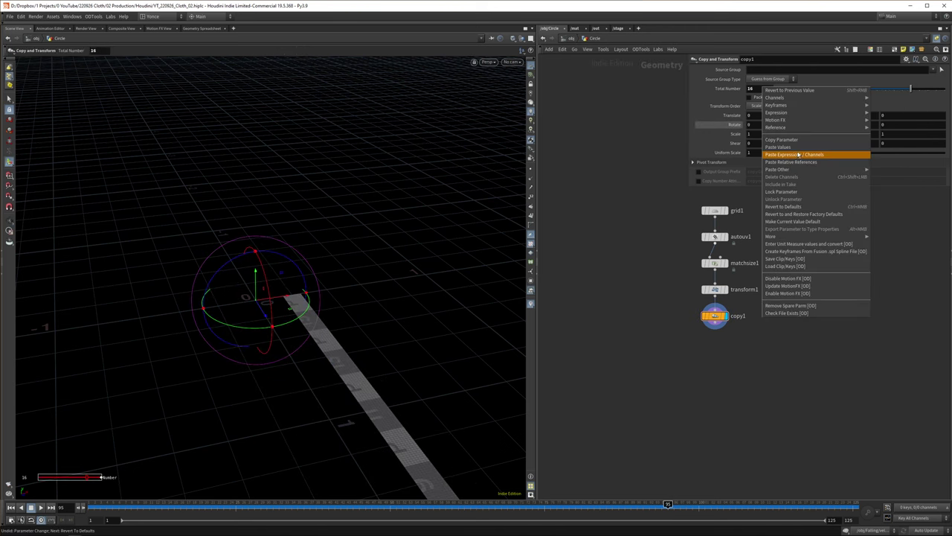
{"action": "left_click", "coordinate": [802, 142]}
{"action": "left_click", "coordinate": [893, 124]}
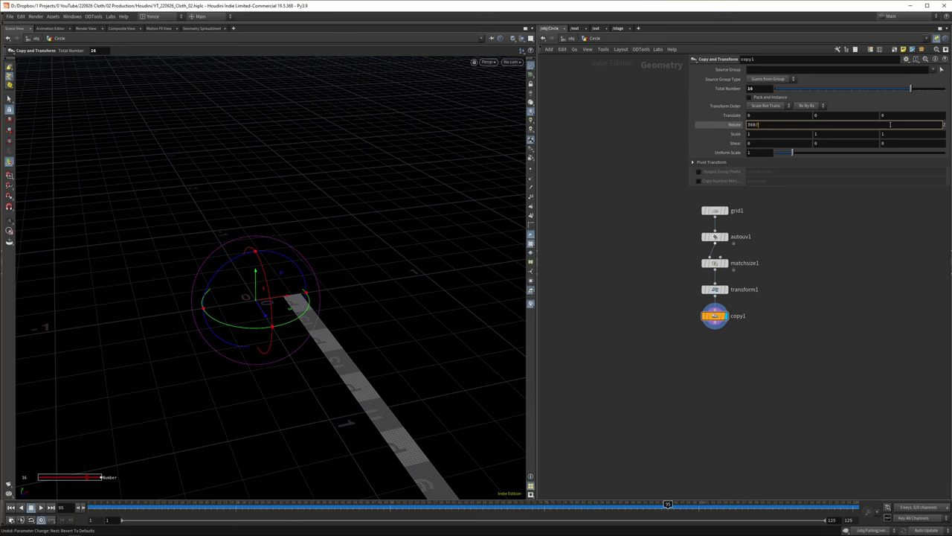
{"action": "right_click", "coordinate": [834, 125]}
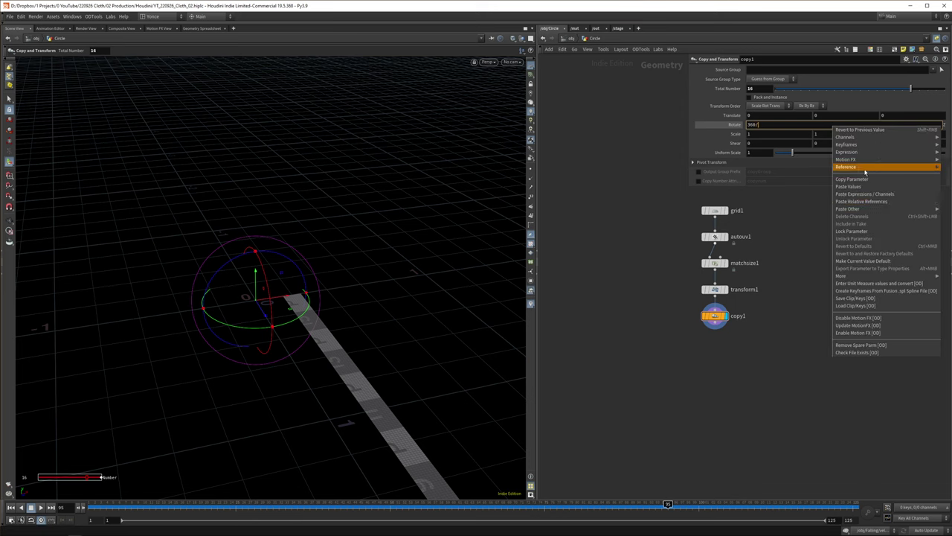
{"action": "left_click", "coordinate": [867, 203]}
{"action": "key", "text": "Escape"}
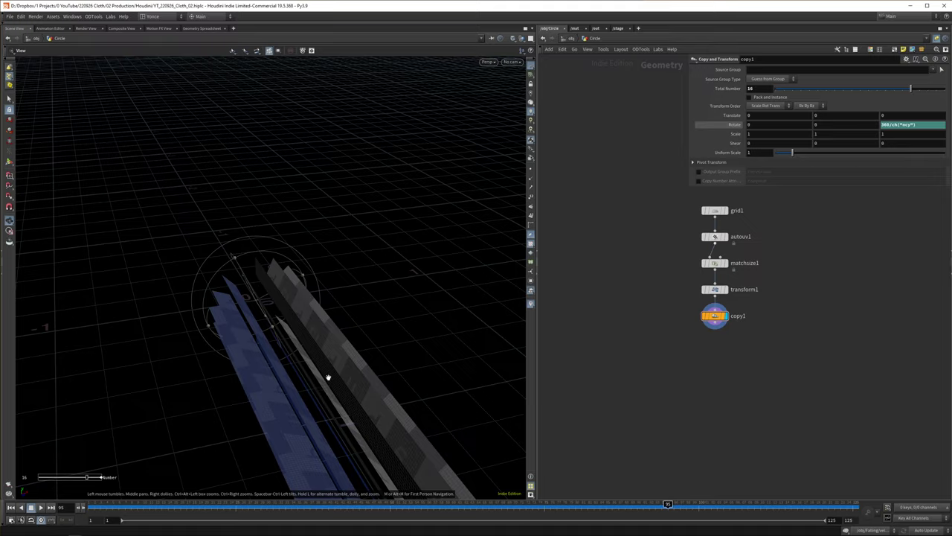
{"action": "left_click_drag", "start_coordinate": [327, 376], "coordinate": [266, 272]}
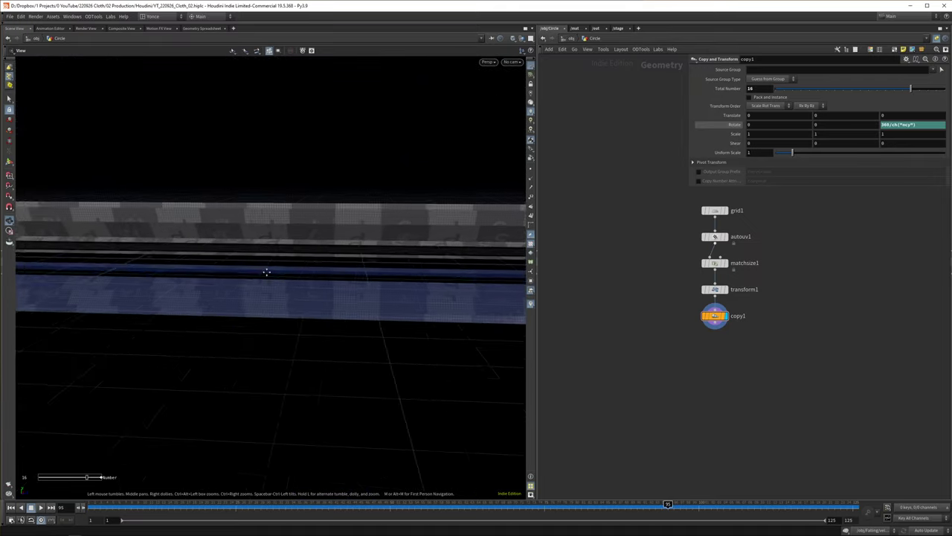
{"action": "middle_click_drag", "start_coordinate": [266, 272], "coordinate": [446, 320]}
Enable the copynum copy number attribute on the Copy and Transform node
{"action": "middle_click_drag", "start_coordinate": [674, 307], "coordinate": [669, 258]}
{"action": "left_click", "coordinate": [699, 181]}
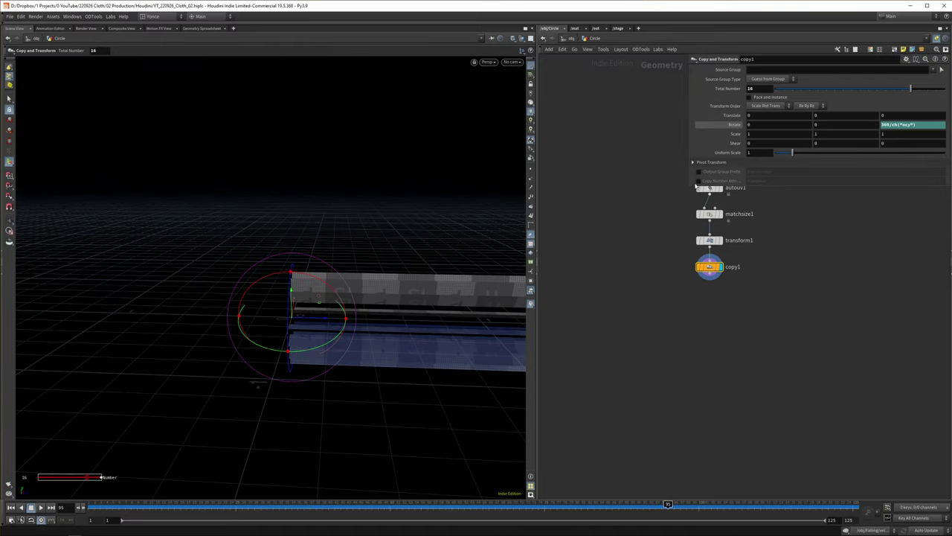
{"action": "left_click_drag", "start_coordinate": [693, 187], "coordinate": [788, 205]}
{"action": "middle_click_drag", "start_coordinate": [760, 270], "coordinate": [714, 270]}
{"action": "left_click_drag", "start_coordinate": [740, 297], "coordinate": [635, 258]}
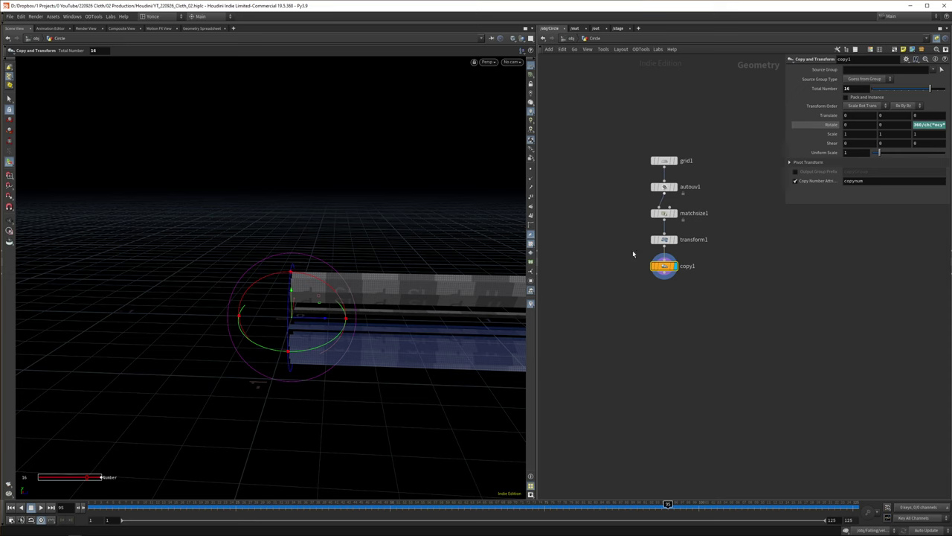
Add a Color node below the copies, set to Primitive class and Ramp from Attribute using copynum
{"action": "key", "text": "Tab"}
{"action": "type", "text": "color"}
{"action": "key", "text": "Return"}
{"action": "key", "text": "Return"}
{"action": "left_click", "coordinate": [874, 106]}
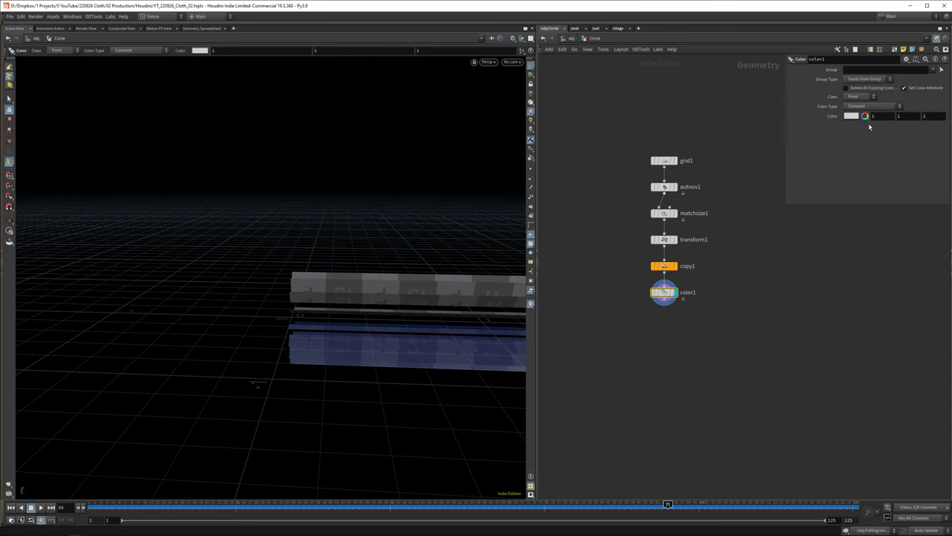
{"action": "left_click", "coordinate": [897, 113]}
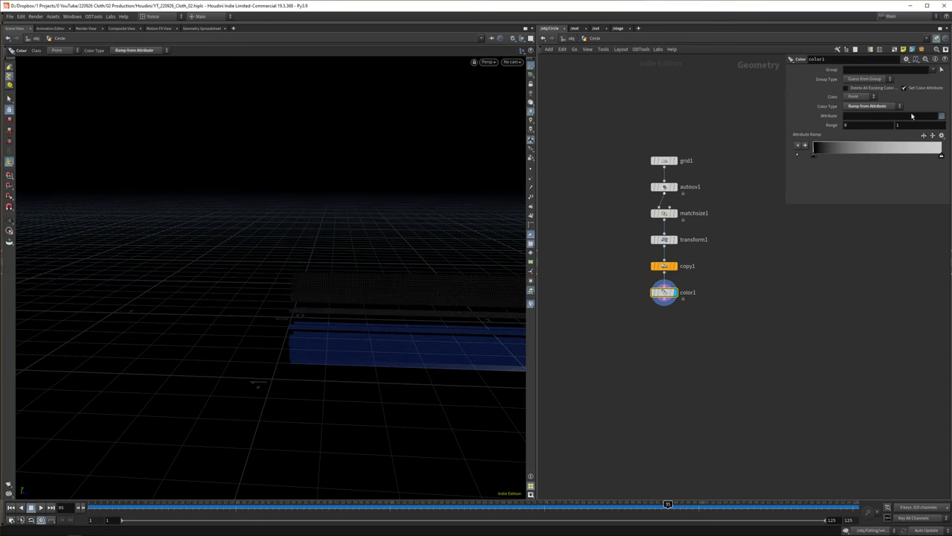
{"action": "left_click", "coordinate": [868, 98]}
{"action": "left_click", "coordinate": [863, 107]}
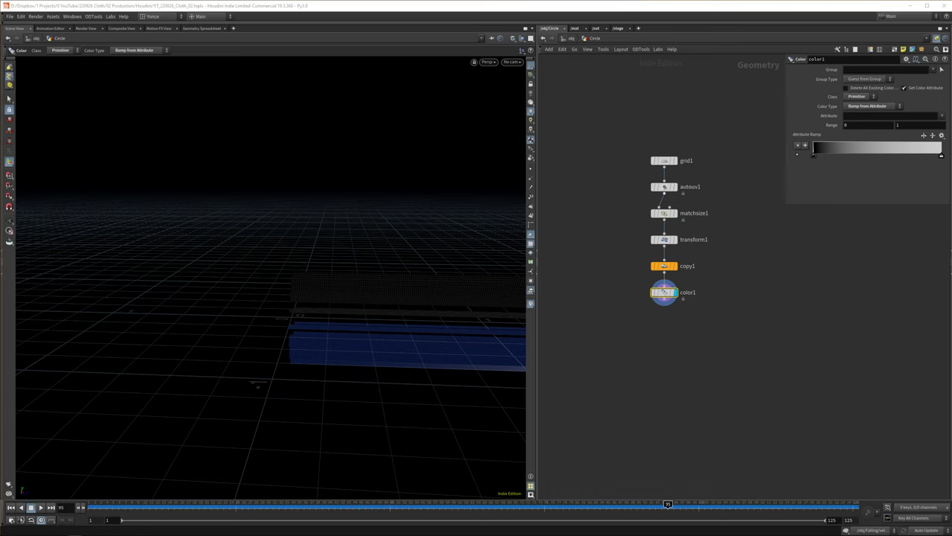
{"action": "left_click", "coordinate": [945, 126]}
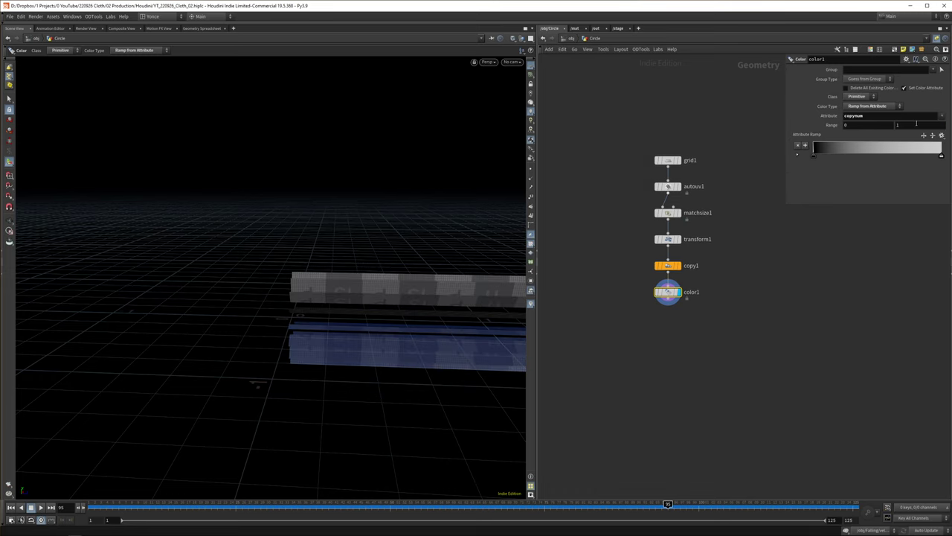
Link the Color node's upper range to the copy node's total number and turn off the viewport's UV texture display
{"action": "right_click", "coordinate": [907, 125]}
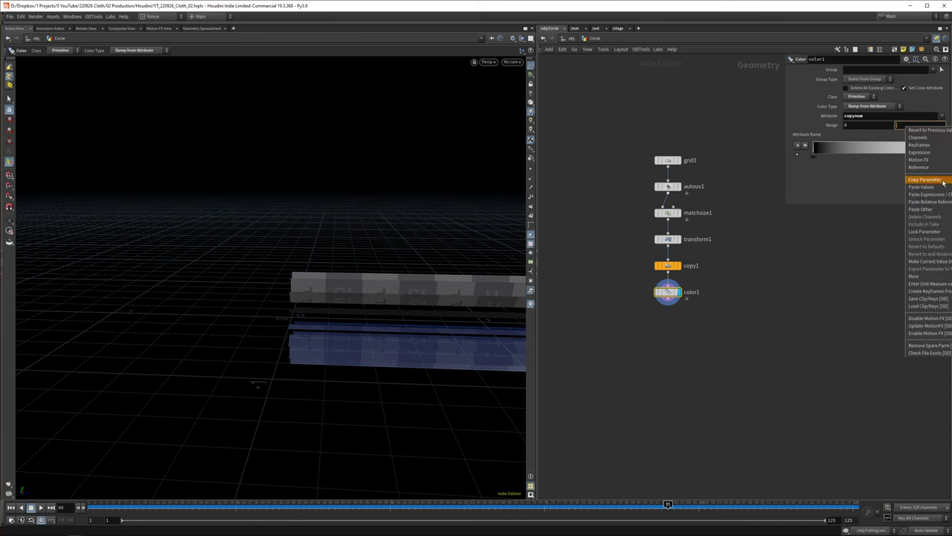
{"action": "left_click", "coordinate": [926, 204]}
{"action": "key", "text": "Escape"}
{"action": "left_click_drag", "start_coordinate": [436, 313], "coordinate": [351, 296]}
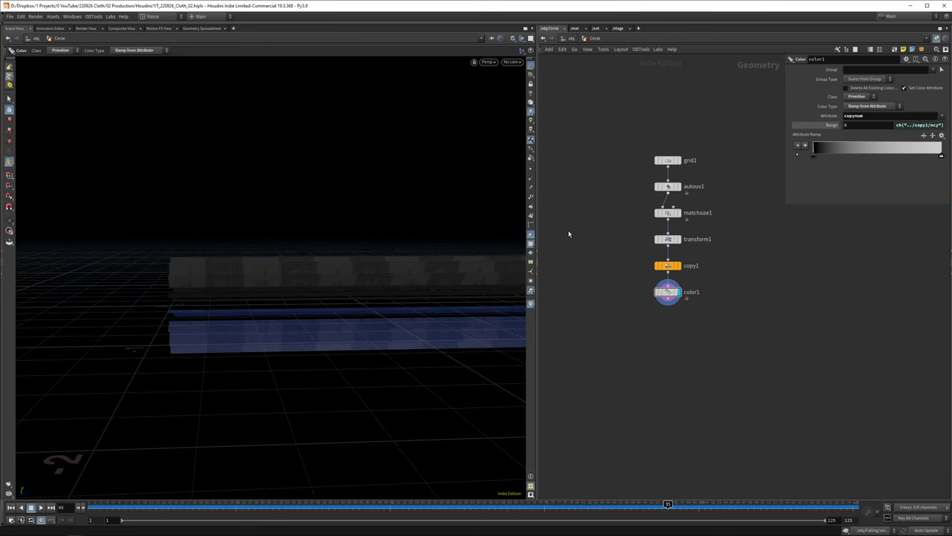
{"action": "left_click", "coordinate": [531, 244]}
{"action": "left_click_drag", "start_coordinate": [514, 262], "coordinate": [312, 320], "text": "alt"}
{"action": "key", "text": "Return"}
Apply the Infra-Red preset to the Color node's attribute ramp
{"action": "left_click", "coordinate": [942, 136]}
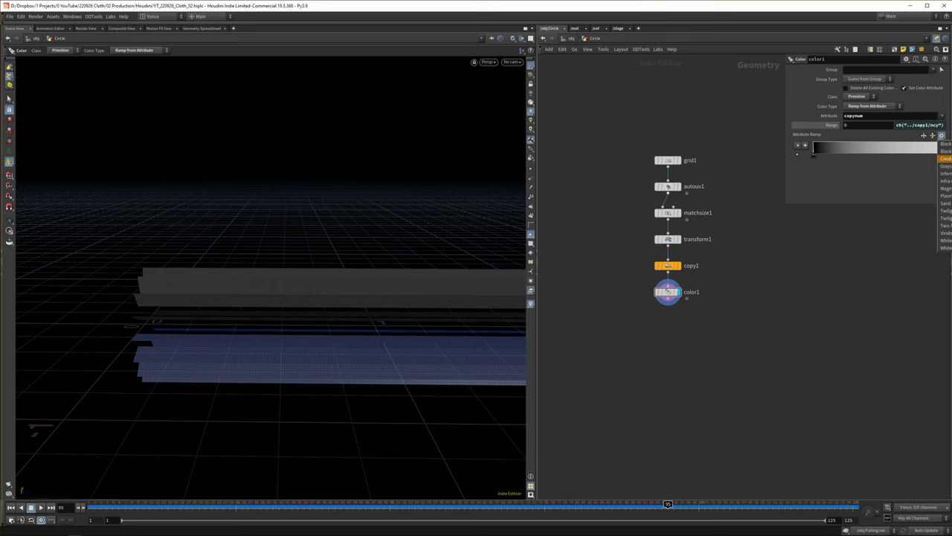
{"action": "left_click", "coordinate": [945, 181]}
{"action": "key", "text": "Escape"}
{"action": "left_click_drag", "start_coordinate": [251, 340], "coordinate": [305, 348]}
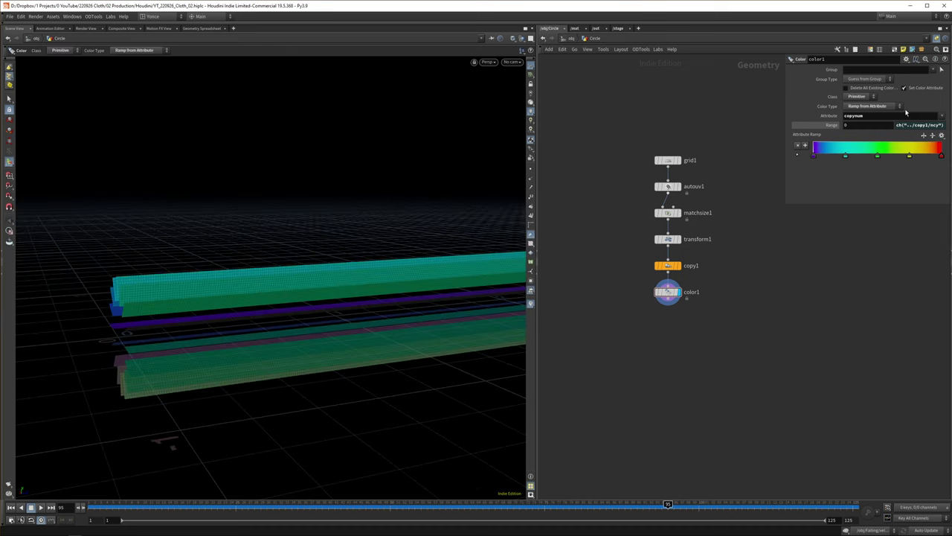
{"action": "middle_click_drag", "start_coordinate": [745, 296], "coordinate": [750, 270]}
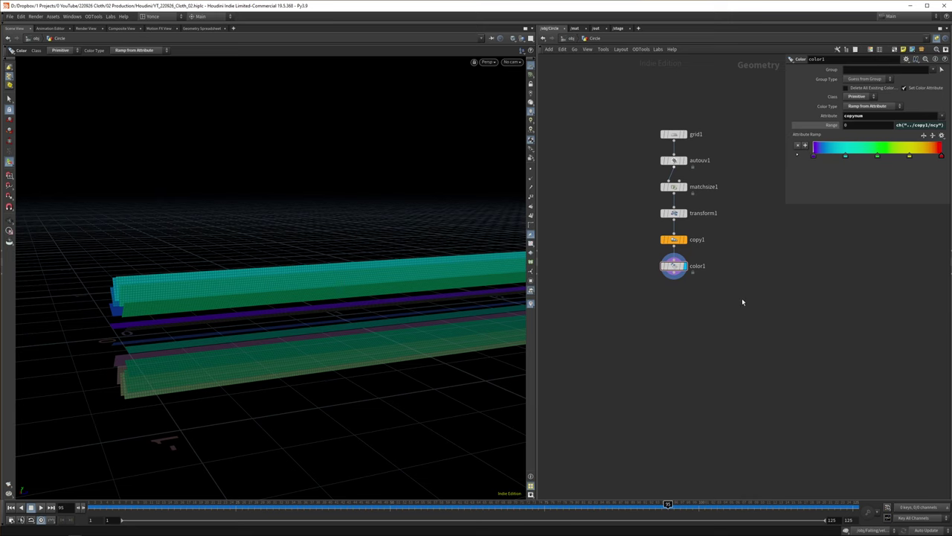
{"action": "middle_click_drag", "start_coordinate": [731, 332], "coordinate": [733, 323]}
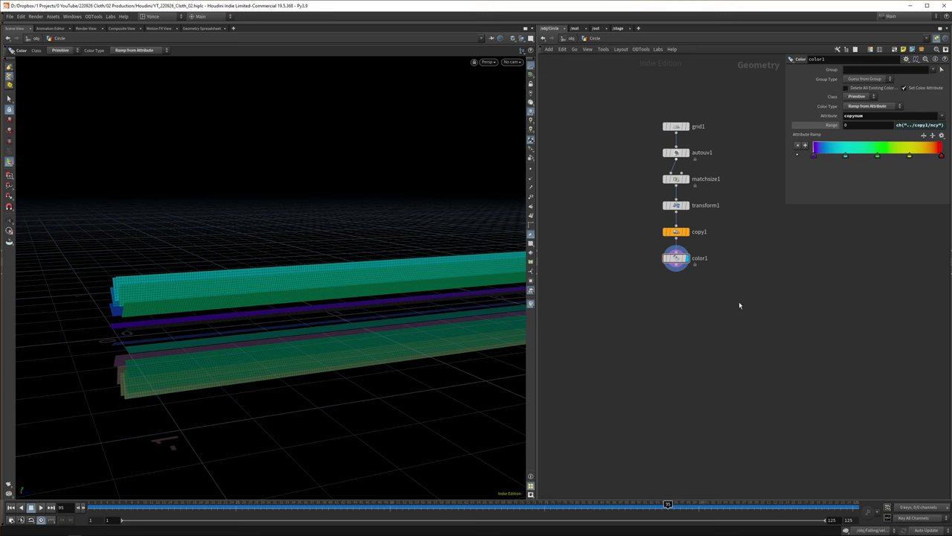
Add a Group Create node below Color with the group type set to Points and the base group disabled
{"action": "key", "text": "Tab"}
{"action": "type", "text": "gri"}
{"action": "key", "text": "BackSpace"}
{"action": "type", "text": "oup"}
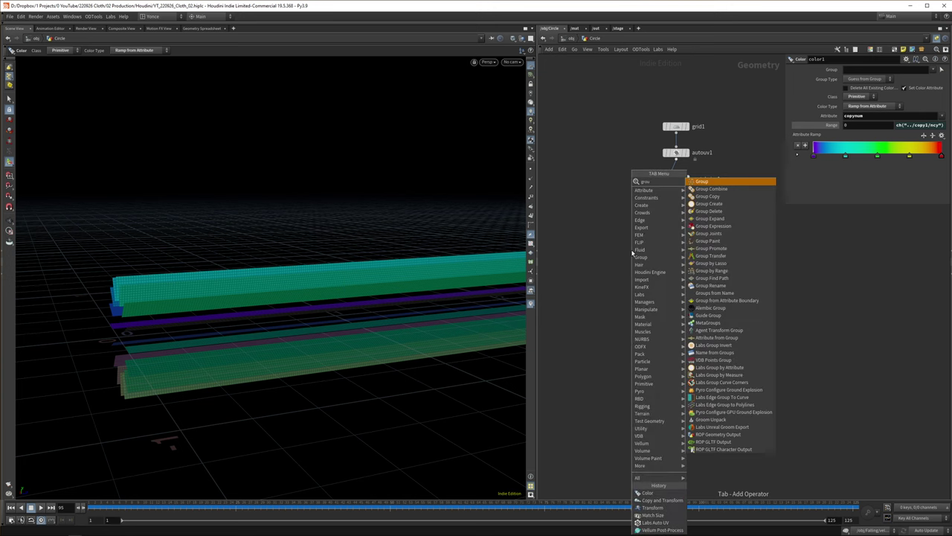
{"action": "key", "text": "Return"}
{"action": "key", "text": "Return"}
{"action": "left_click", "coordinate": [849, 108]}
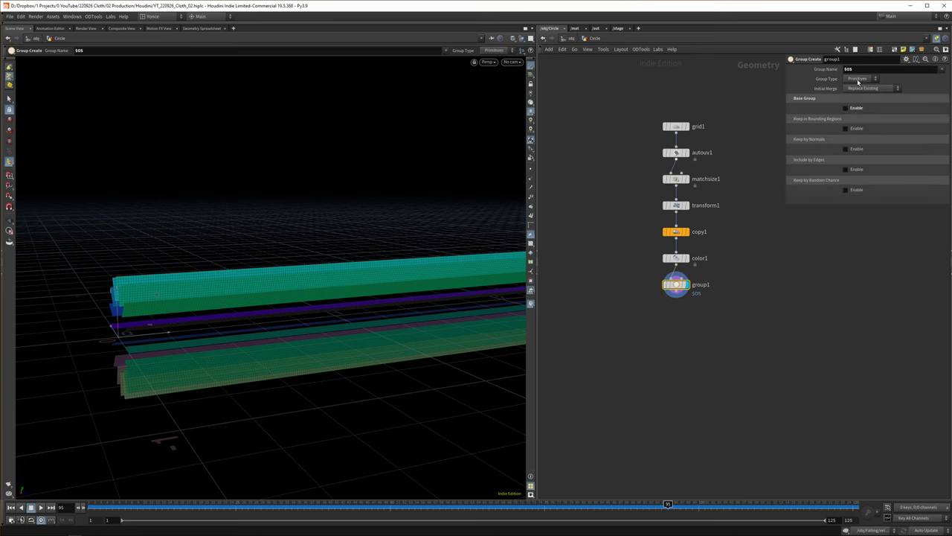
{"action": "left_click", "coordinate": [857, 79]}
{"action": "left_click", "coordinate": [853, 94]}
Restrict the point group to a bounding box with a Z size of 0 at the strips' inner ends
{"action": "left_click", "coordinate": [845, 128]}
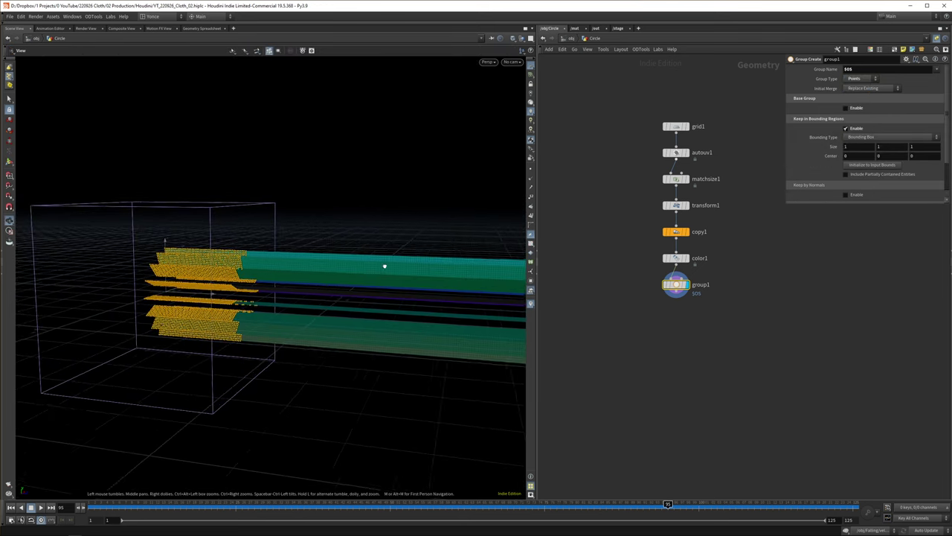
{"action": "middle_click_drag", "start_coordinate": [922, 137], "coordinate": [402, 277]}
{"action": "key", "text": "space"}
{"action": "left_click_drag", "start_coordinate": [402, 277], "coordinate": [263, 209]}
{"action": "left_click_drag", "start_coordinate": [270, 149], "coordinate": [394, 279]}
{"action": "middle_click_drag", "start_coordinate": [512, 187], "coordinate": [290, 217]}
{"action": "scroll", "coordinate": [415, 213], "scroll_direction": "up", "scroll_amount": 2}
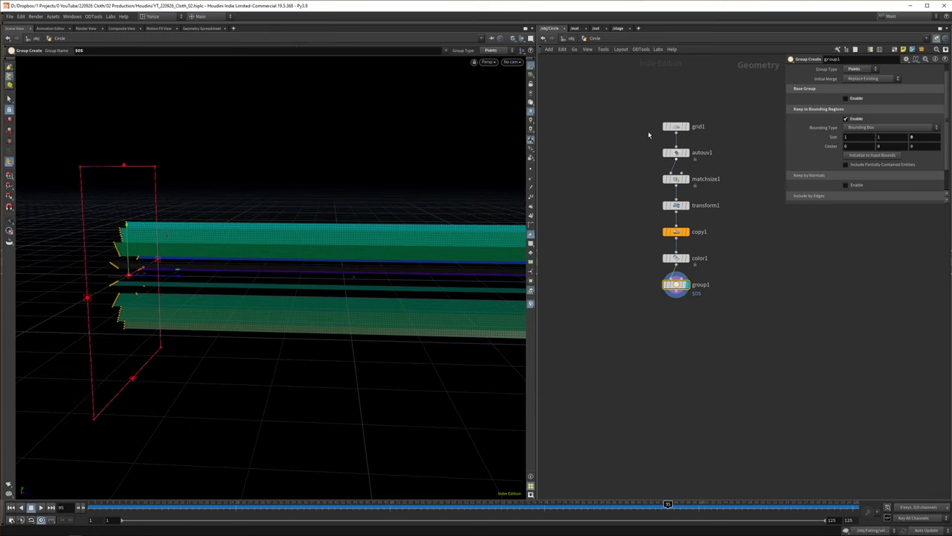
{"action": "key", "text": "space"}
{"action": "left_click_drag", "start_coordinate": [160, 302], "coordinate": [186, 277]}
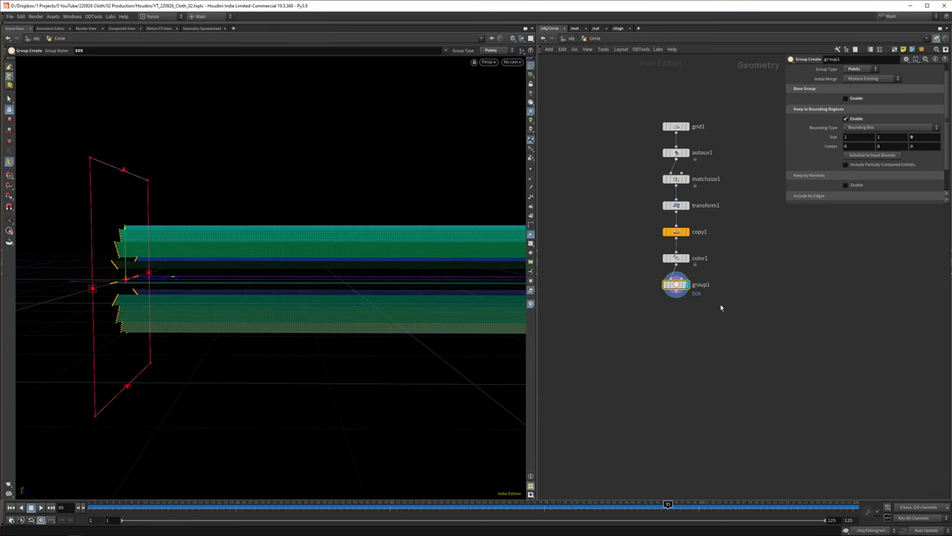
Add a Transform node below the group, set its Z rotation to $F, and save the scene
{"action": "middle_click_drag", "start_coordinate": [721, 305], "coordinate": [720, 297]}
{"action": "left_click_drag", "start_coordinate": [723, 320], "coordinate": [655, 276]}
{"action": "key", "text": "Tab"}
{"action": "type", "text": "tr"}
{"action": "key", "text": "shift+Return"}
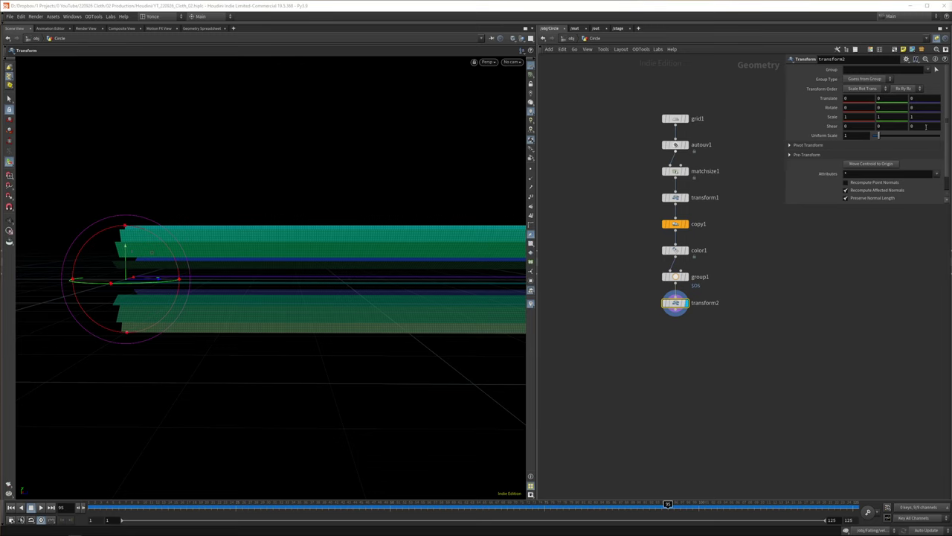
{"action": "type", "text": "$F"}
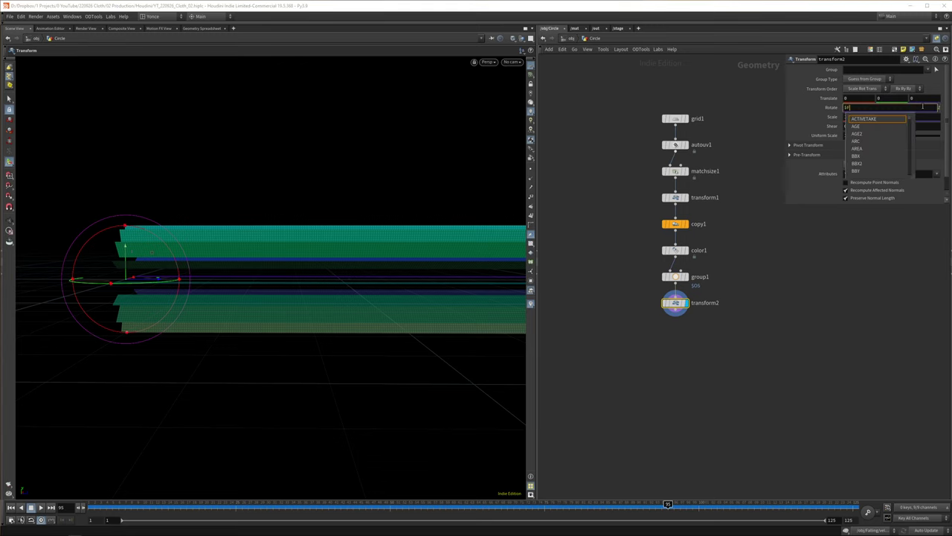
{"action": "key", "text": "Return"}
{"action": "key", "text": "ctrl+s"}
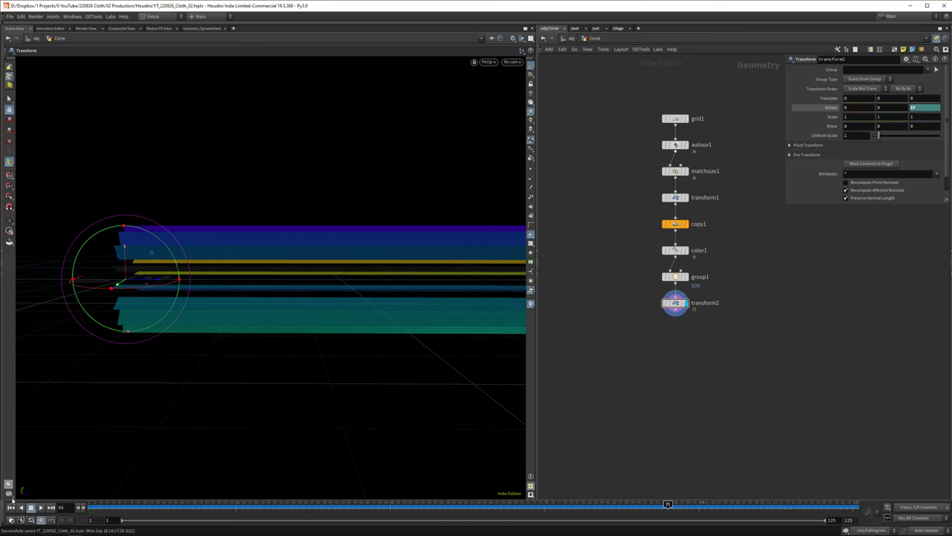
Play the rotation animation from the first frame and return to frame 1
{"action": "left_click", "coordinate": [10, 508]}
{"action": "left_click_drag", "start_coordinate": [192, 326], "coordinate": [169, 318], "text": "alt"}
{"action": "key", "text": "Up"}
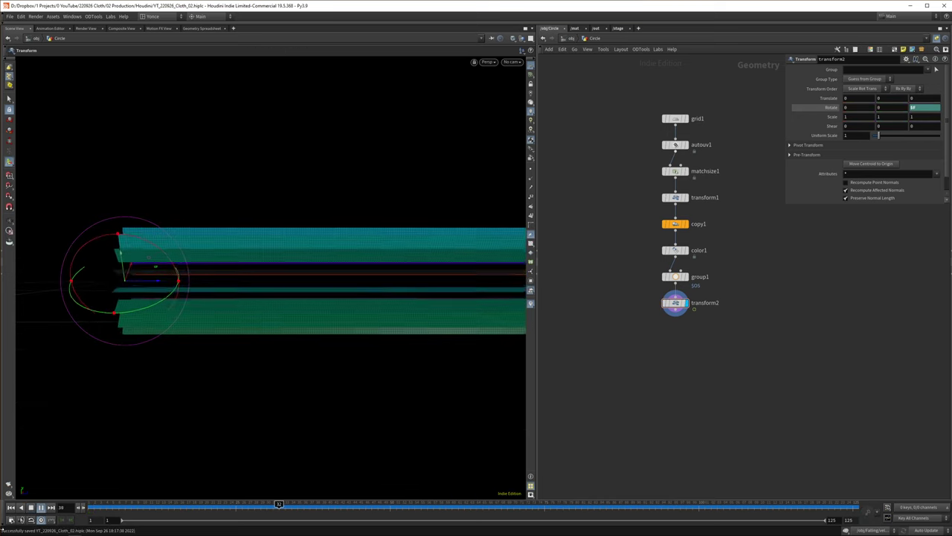
{"action": "left_click", "coordinate": [10, 508]}
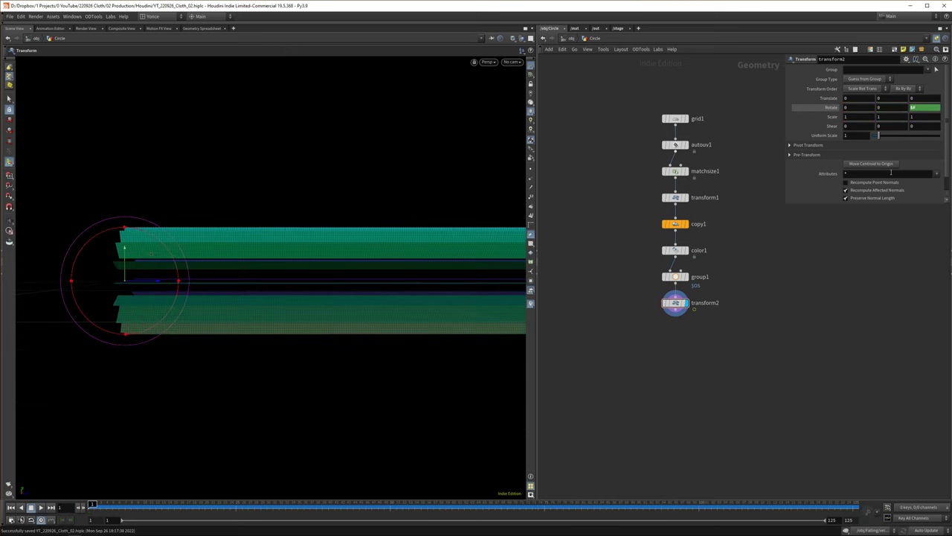
Rename the group node to pin and limit the rotating Transform node to the pin group
{"action": "left_click", "coordinate": [928, 69]}
{"action": "left_click", "coordinate": [934, 78]}
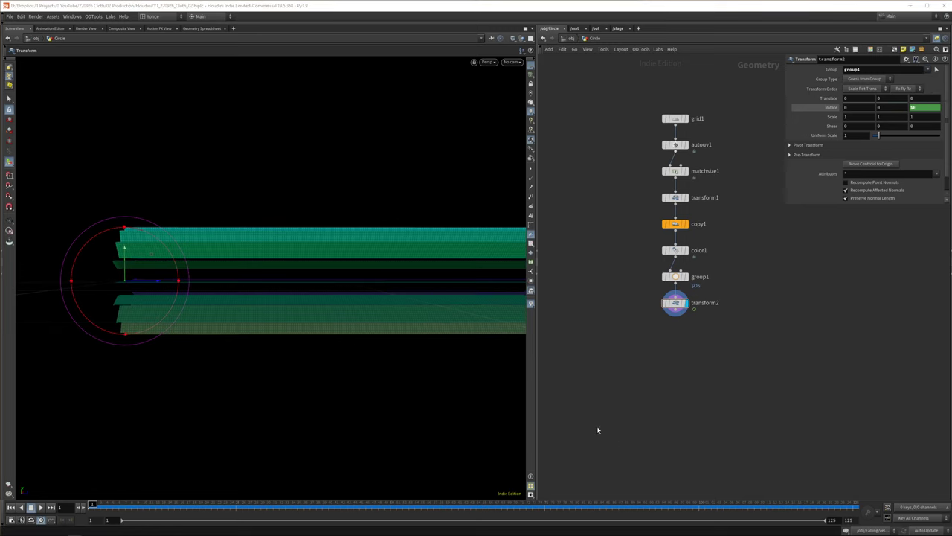
{"action": "double_click", "coordinate": [694, 270]}
{"action": "type", "text": "pin"}
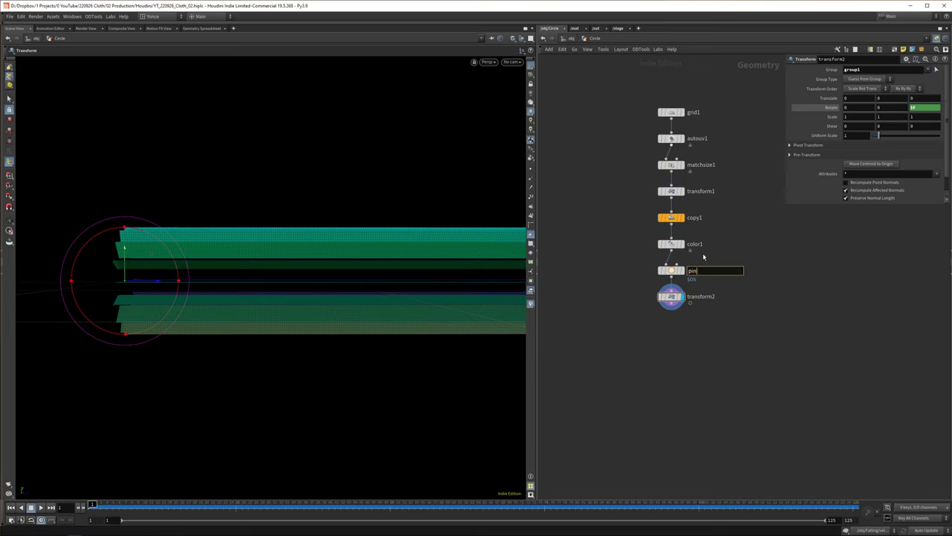
{"action": "left_click", "coordinate": [880, 69]}
{"action": "type", "text": "pin"}
Add a Vellum cloth constraint with density 0.02 below the rotating Transform, followed by a Vellum Solver
{"action": "key", "text": "Tab"}
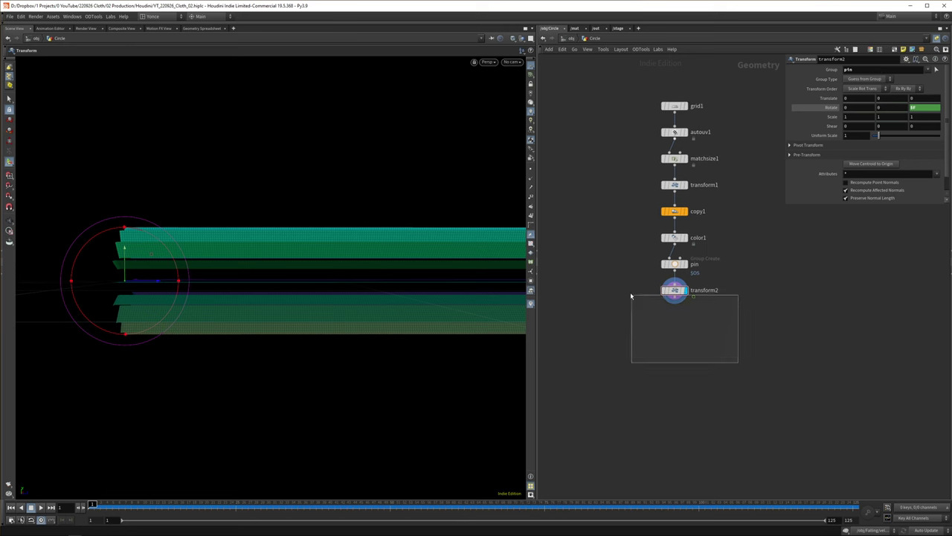
{"action": "type", "text": "vel"}
{"action": "left_click", "coordinate": [719, 255]}
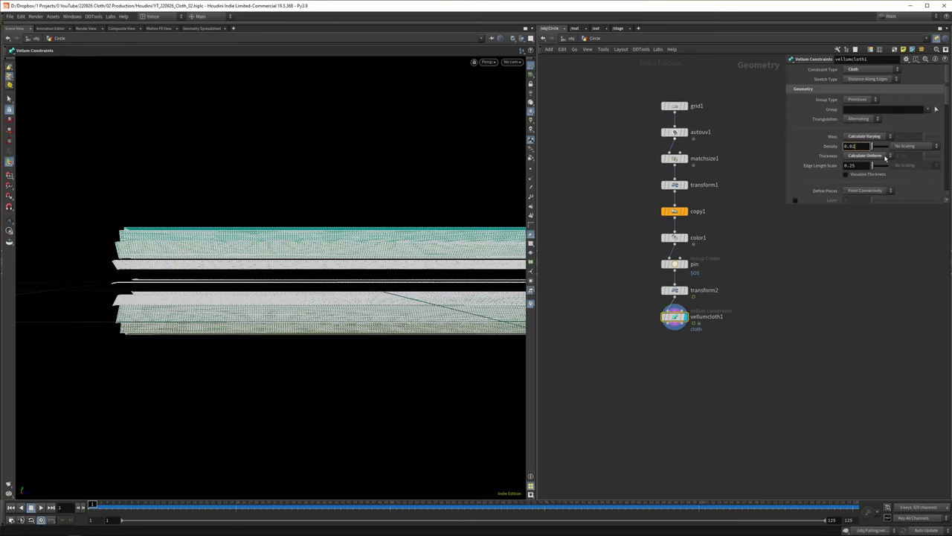
{"action": "left_click_drag", "start_coordinate": [835, 202], "coordinate": [844, 435]}
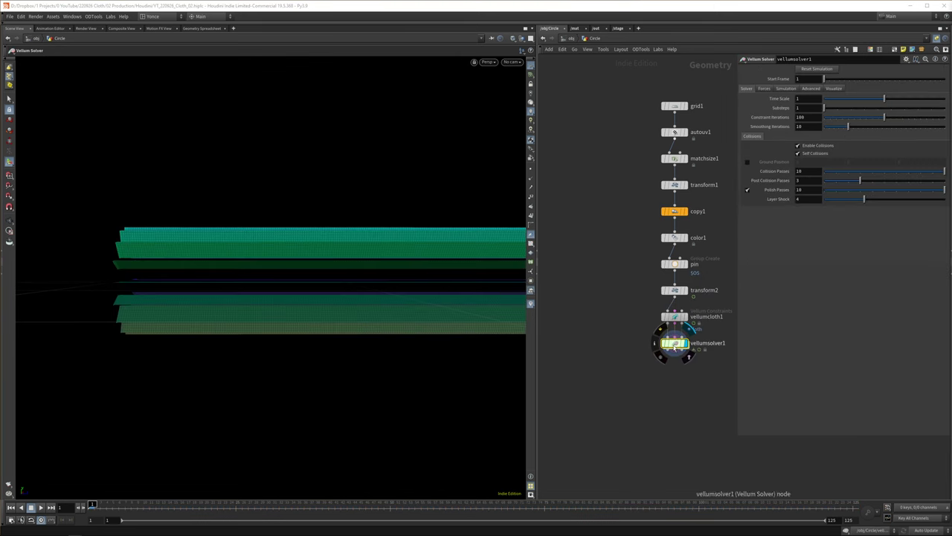
Add a POP Force node inside the Vellum Solver and connect it to the FORCE output
{"action": "double_click", "coordinate": [674, 345]}
{"action": "key", "text": "Tab"}
{"action": "type", "text": "po"}
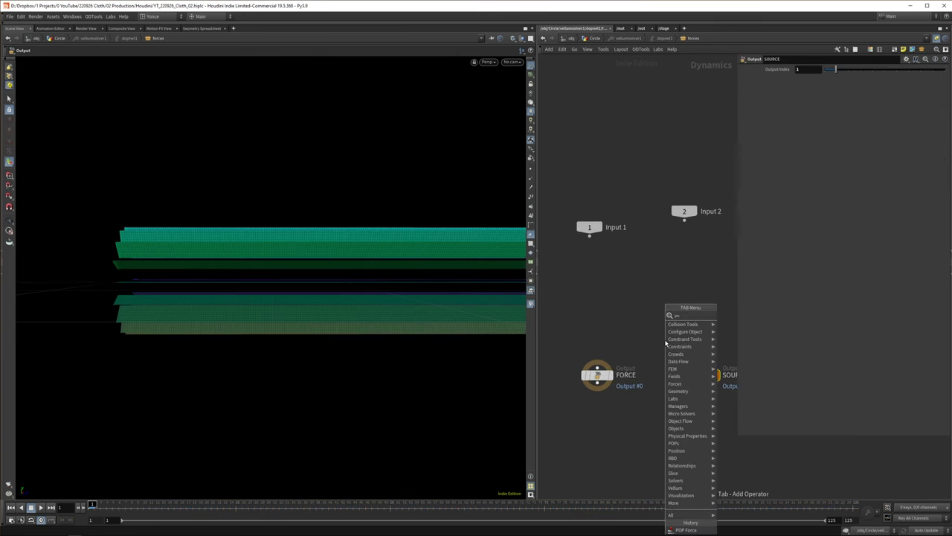
{"action": "type", "text": "p for"}
{"action": "key", "text": "Return"}
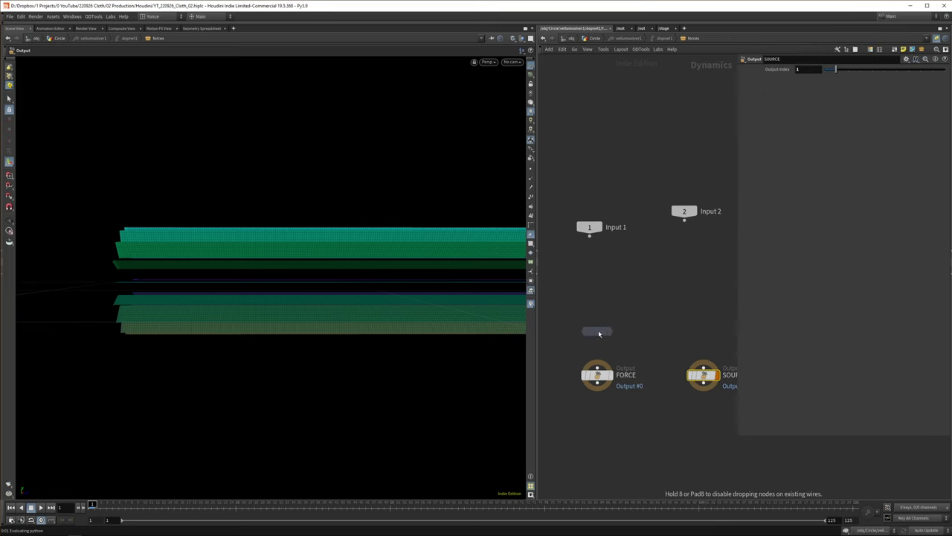
{"action": "left_click", "coordinate": [599, 332]}
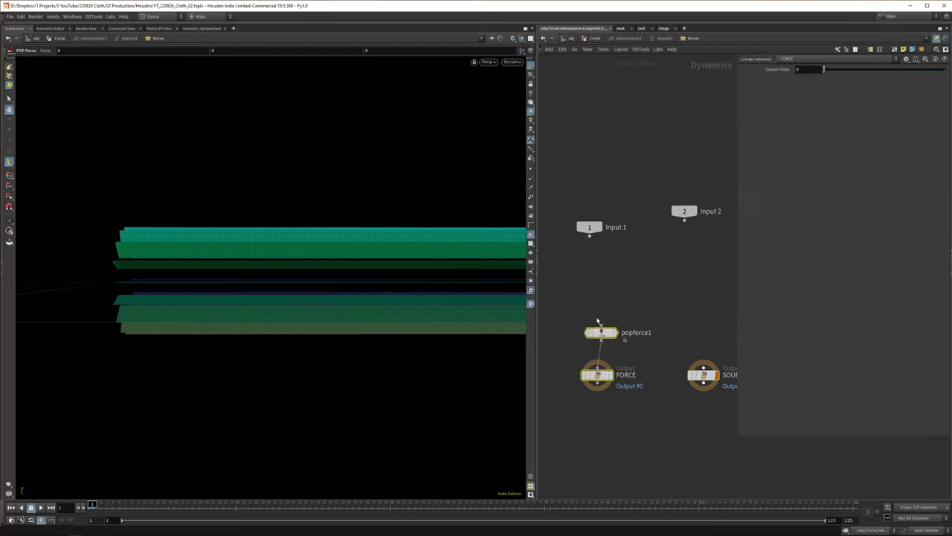
Place the POP Force above FORCE, set its noise amplitude and Z force to 1, and return to the Circle network
{"action": "left_click_drag", "start_coordinate": [599, 333], "coordinate": [595, 343]}
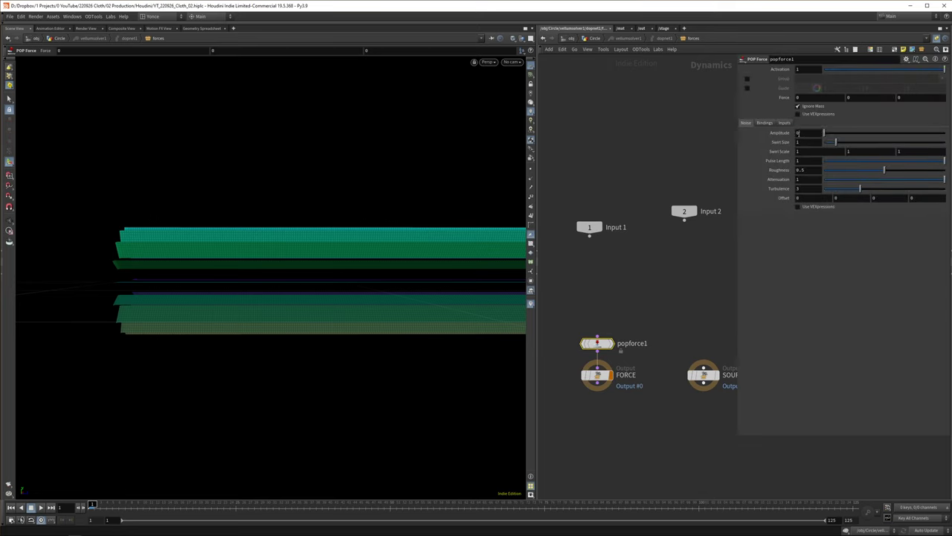
{"action": "type", "text": "1"}
{"action": "key", "text": "Return"}
{"action": "left_click", "coordinate": [915, 97]}
{"action": "type", "text": "1"}
{"action": "key", "text": "Return"}
{"action": "middle_click_drag", "start_coordinate": [759, 151], "coordinate": [790, 152]}
{"action": "left_click", "coordinate": [596, 38]}
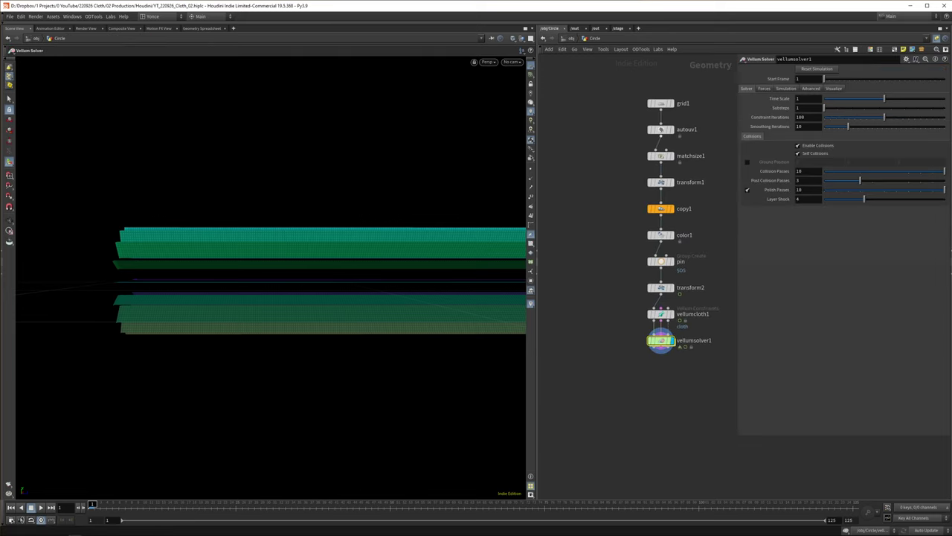
Set the Vellum Solver's Y gravity to 0 and return to its main solver settings
{"action": "left_click", "coordinate": [765, 89]}
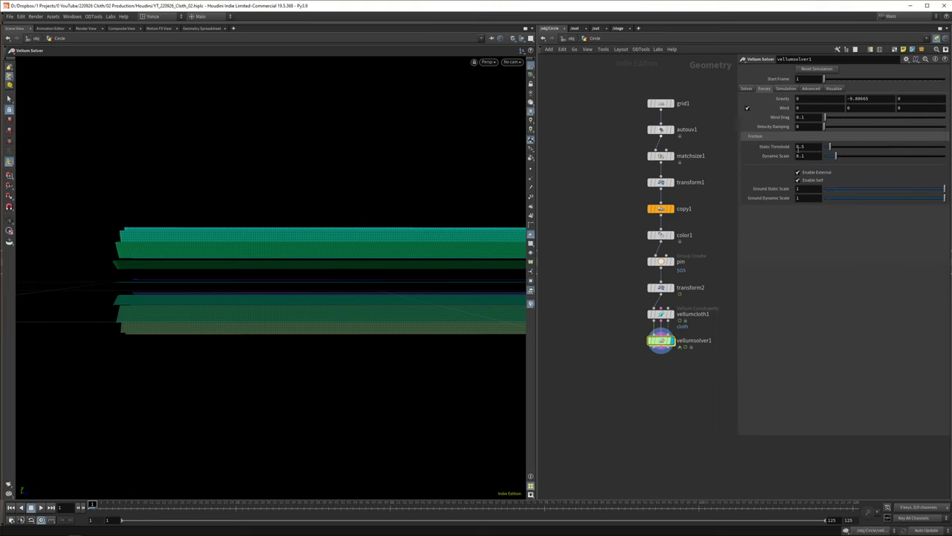
{"action": "double_click", "coordinate": [871, 99]}
{"action": "type", "text": "0"}
{"action": "key", "text": "Return"}
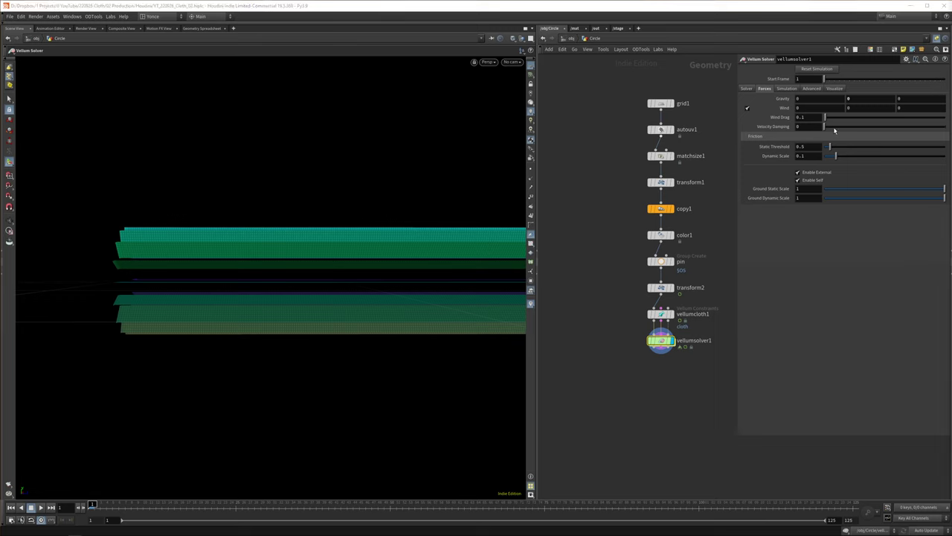
{"action": "left_click", "coordinate": [787, 88]}
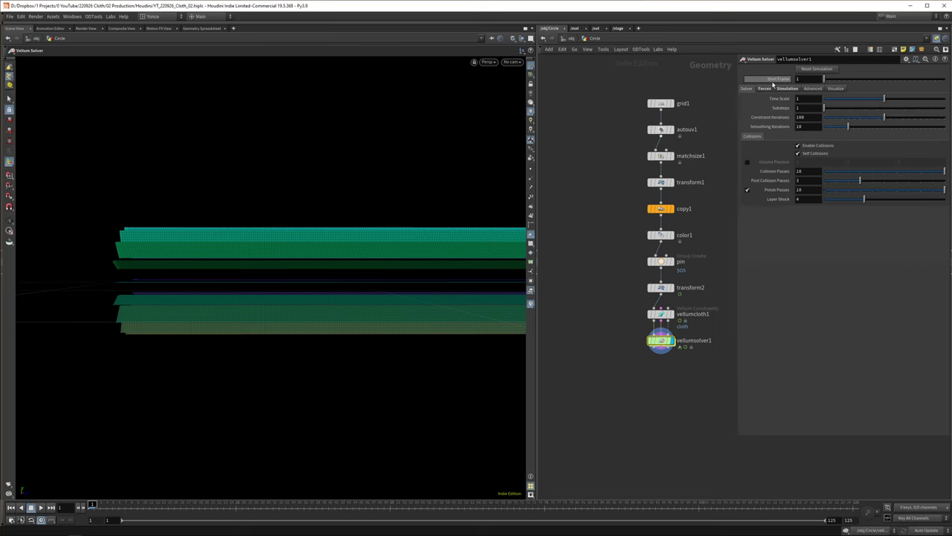
{"action": "left_click", "coordinate": [785, 89]}
{"action": "left_click", "coordinate": [750, 89]}
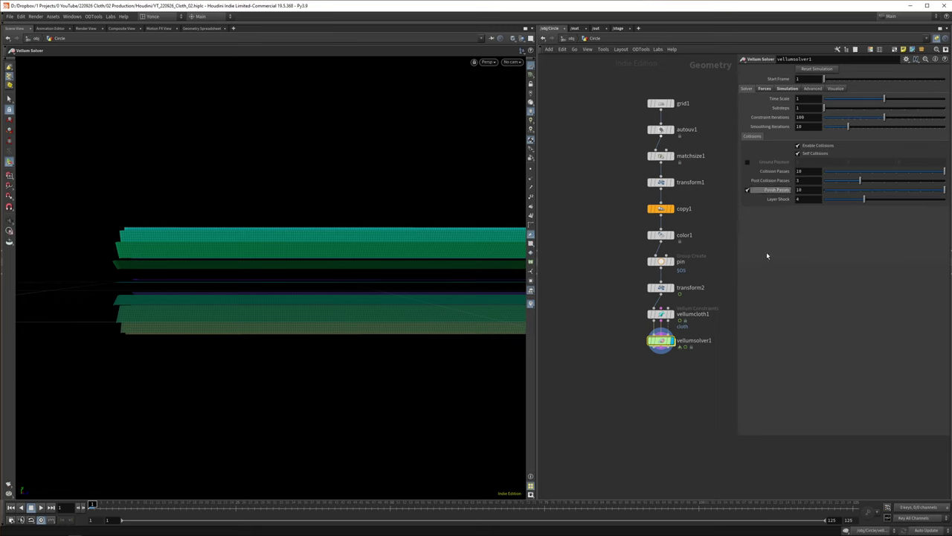
Play the cloth simulation to frame 71 while viewing the waving strips, and stop playback
{"action": "left_click", "coordinate": [43, 508]}
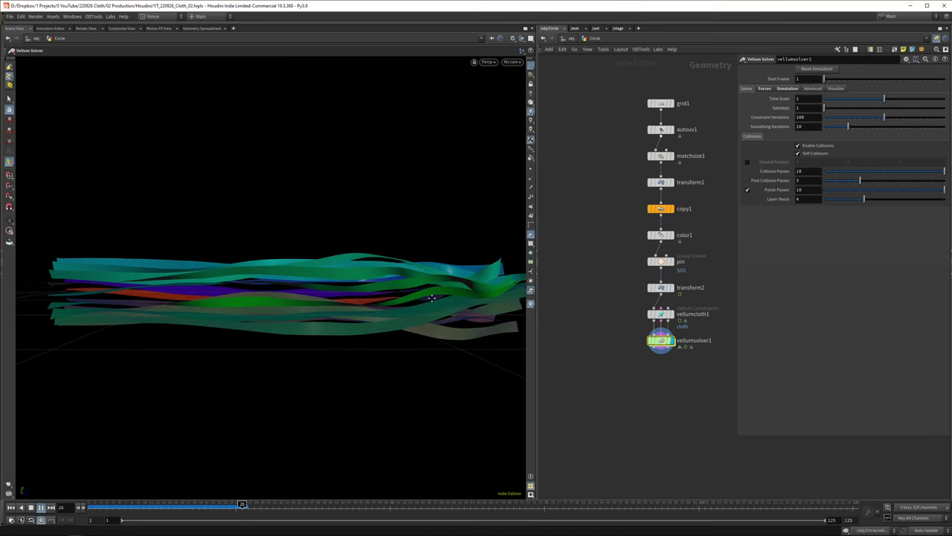
{"action": "left_click_drag", "start_coordinate": [418, 301], "coordinate": [337, 321], "text": "alt"}
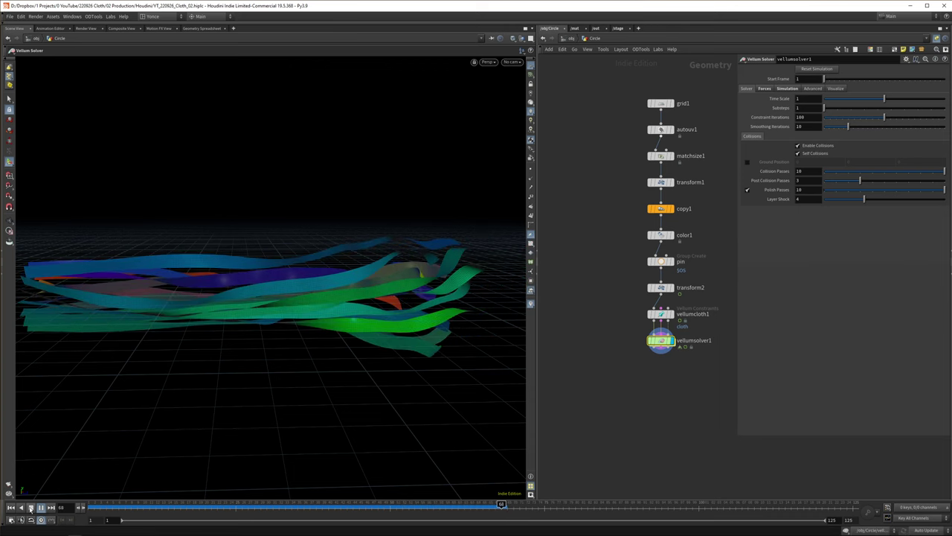
{"action": "left_click", "coordinate": [30, 507]}
Add a displayed Vellum Post-Process node below the solver with Catmull-Clark subdivision and Extrude by Thickness enabled
{"action": "key", "text": "Tab"}
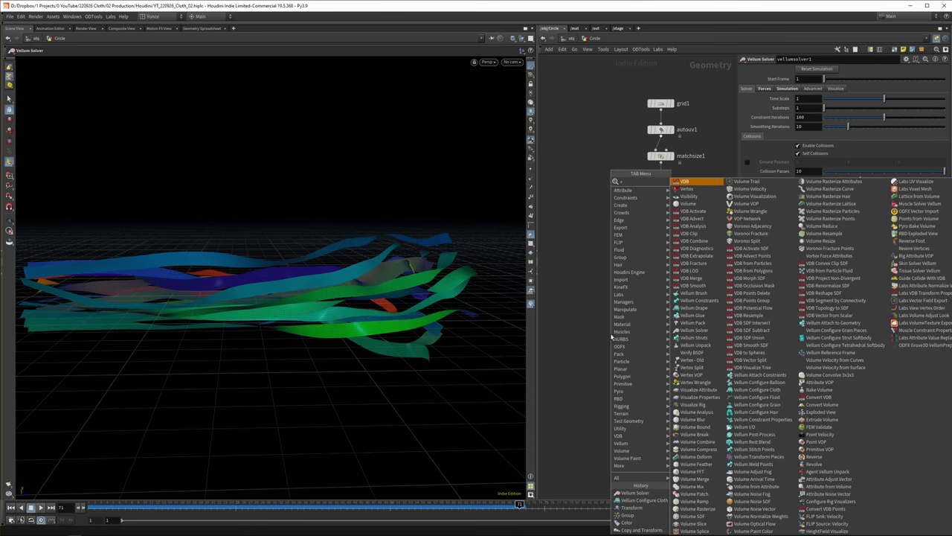
{"action": "key", "text": "Escape"}
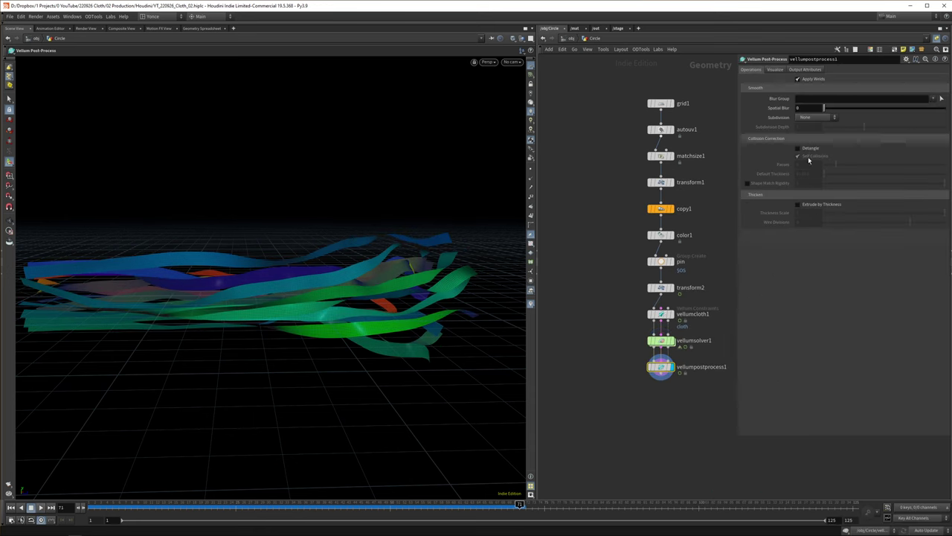
{"action": "left_click", "coordinate": [797, 204]}
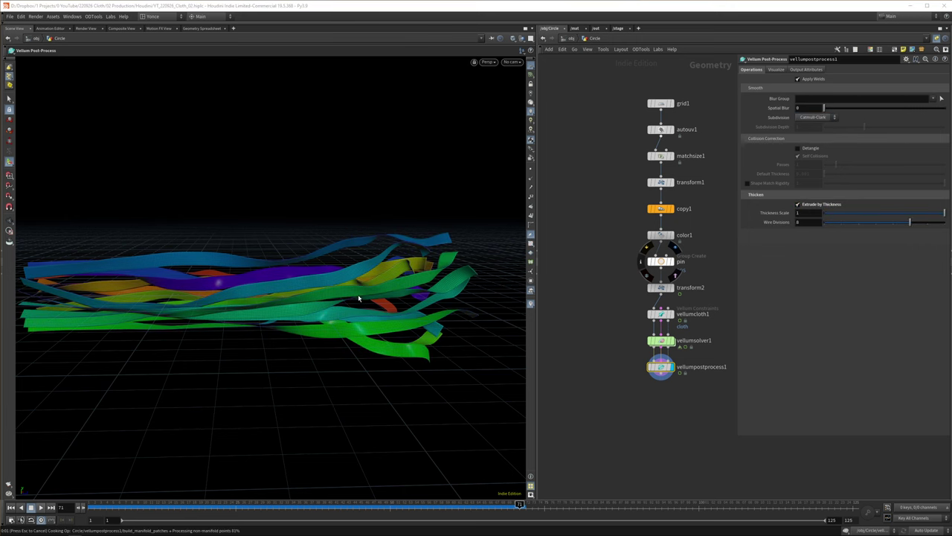
Examine the thickened, subdivided cloth strips up close and from several angles
{"action": "scroll", "coordinate": [330, 298], "scroll_direction": "up", "scroll_amount": 5}
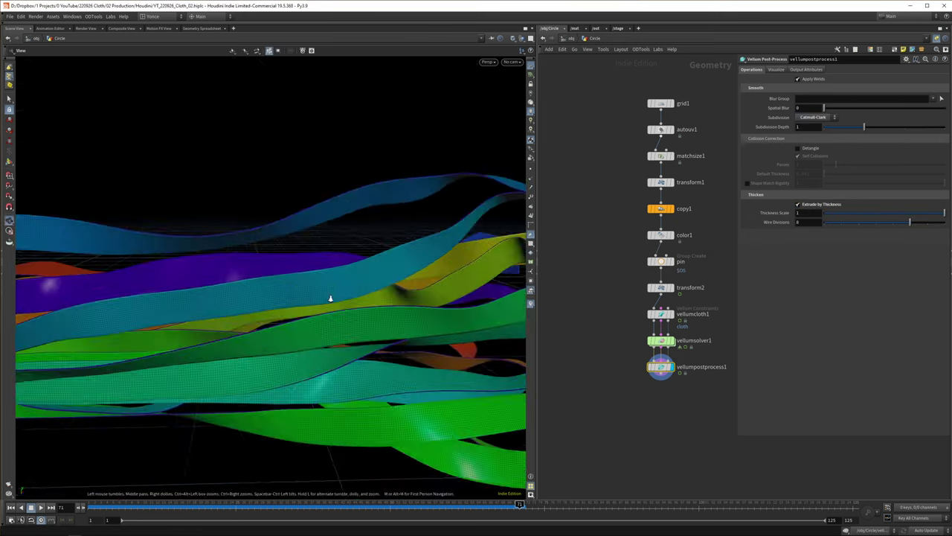
{"action": "left_click_drag", "start_coordinate": [330, 297], "coordinate": [377, 351], "text": "alt"}
{"action": "right_click_drag", "start_coordinate": [377, 352], "coordinate": [323, 455], "text": "alt"}
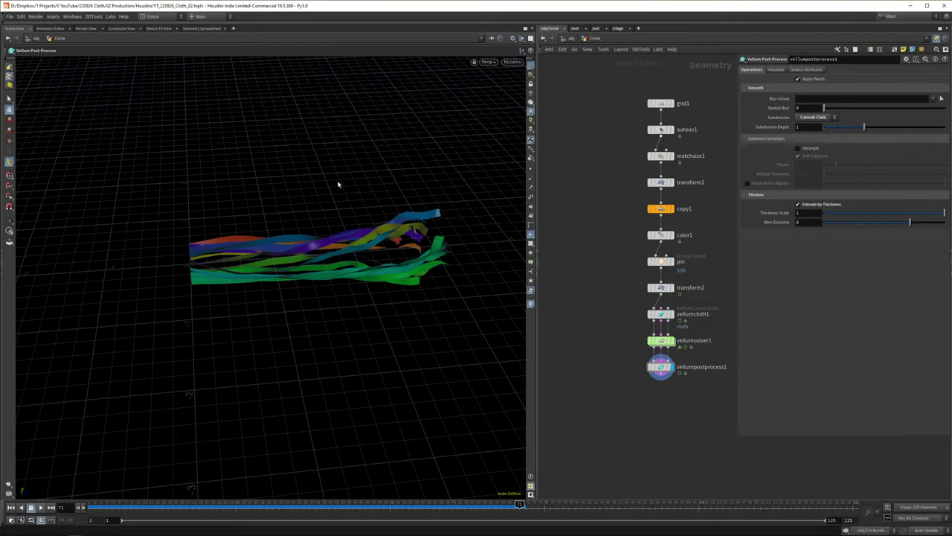
{"action": "right_click_drag", "start_coordinate": [338, 184], "coordinate": [380, 229], "text": "alt"}
{"action": "left_click_drag", "start_coordinate": [380, 229], "coordinate": [268, 221], "text": "alt"}
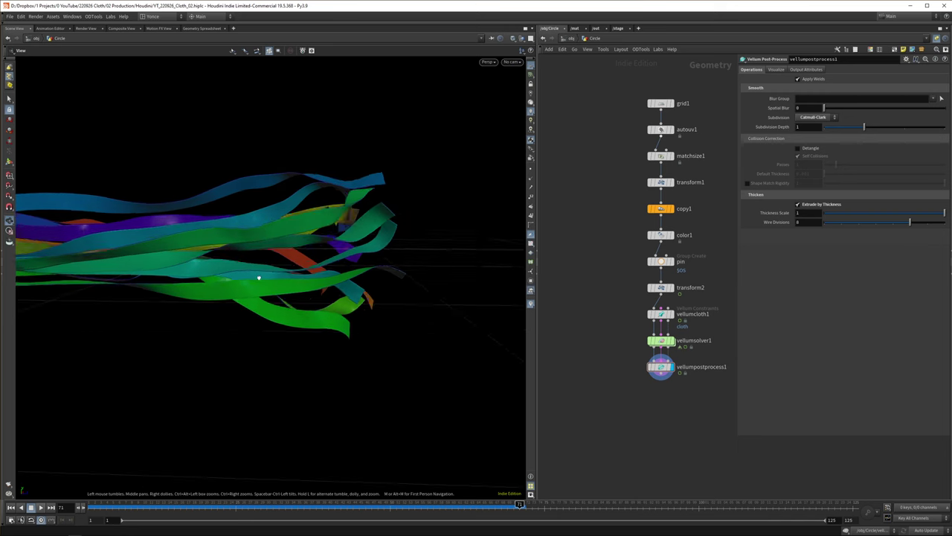
{"action": "left_click_drag", "start_coordinate": [259, 277], "coordinate": [252, 328]}
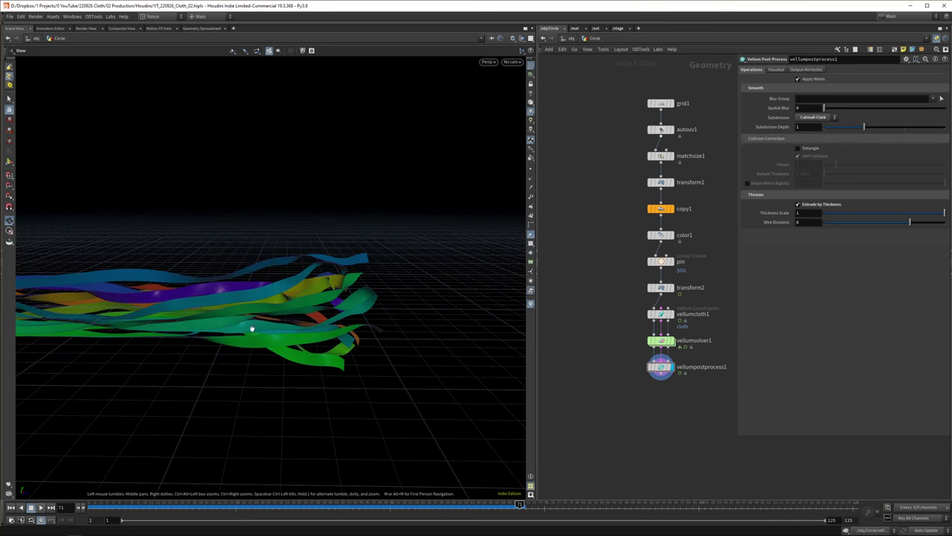
{"action": "mouse_move", "coordinate": [253, 328]}
{"action": "middle_mouse_down", "text": "alt"}
{"action": "mouse_move", "coordinate": [274, 326]}
{"action": "mouse_move", "coordinate": [227, 332]}
{"action": "mouse_move", "coordinate": [246, 332]}
{"action": "middle_mouse_up", "text": "alt"}
{"action": "right_click_drag", "start_coordinate": [246, 331], "coordinate": [226, 328], "text": "alt"}
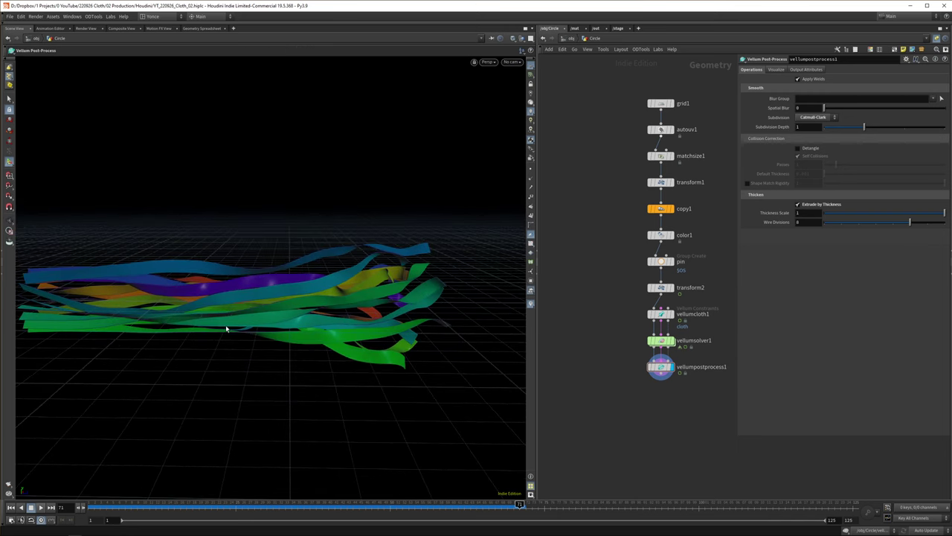
{"action": "left_click_drag", "start_coordinate": [218, 336], "coordinate": [267, 337]}
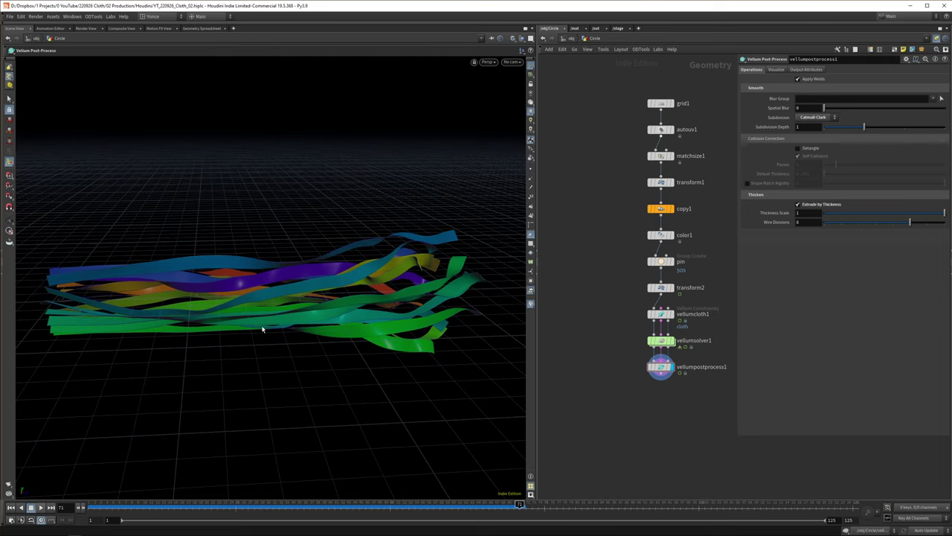